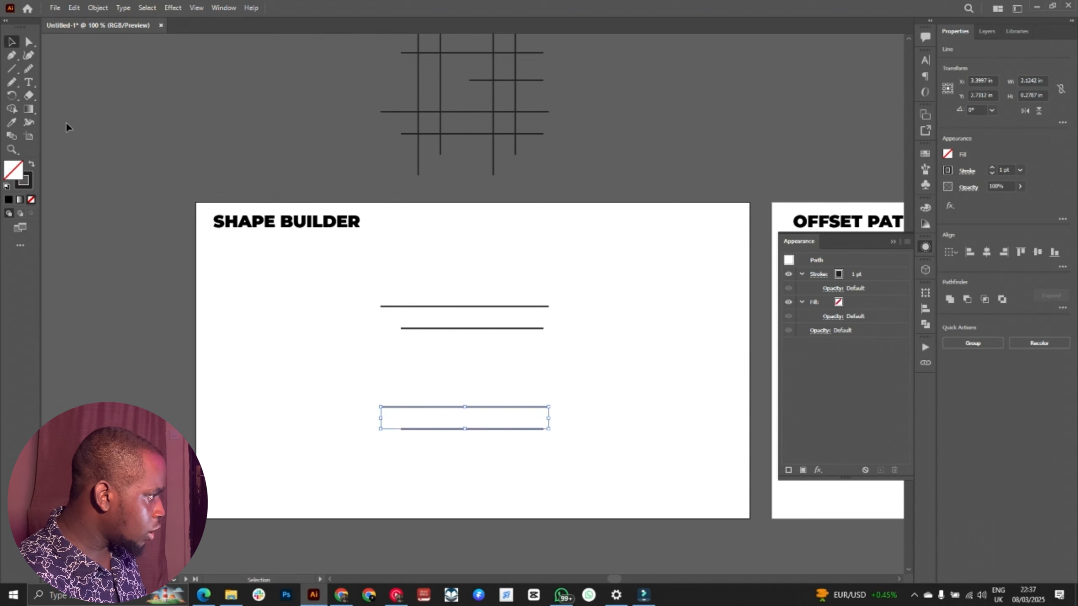
# Step: Draw a horizontal line about 2.74 in long above the existing lines with the Line Segment tool, and delete it
pyautogui.click(11, 69)
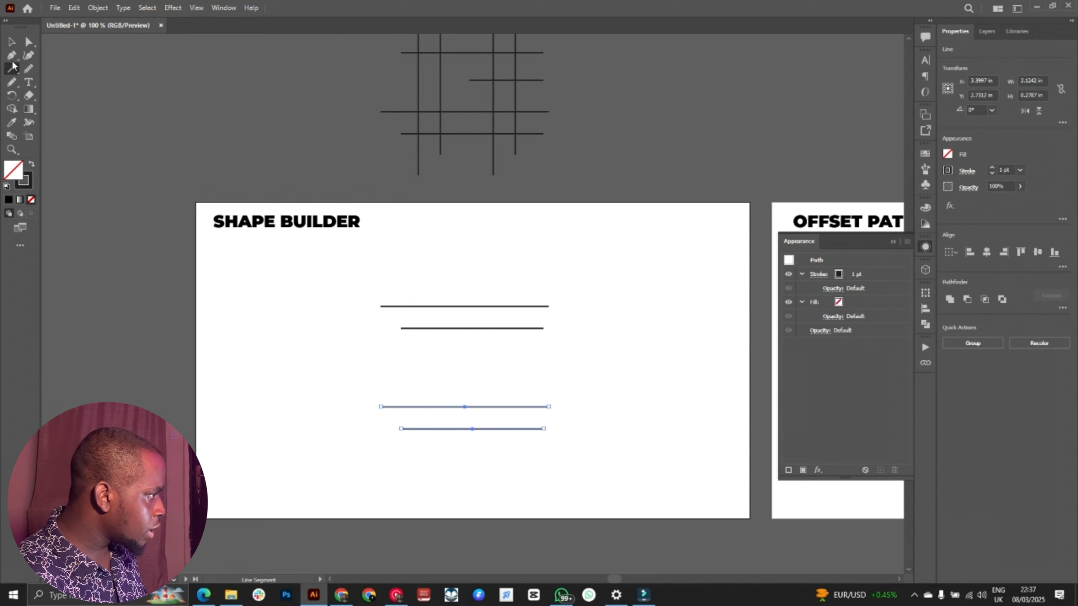
pyautogui.click(11, 69)
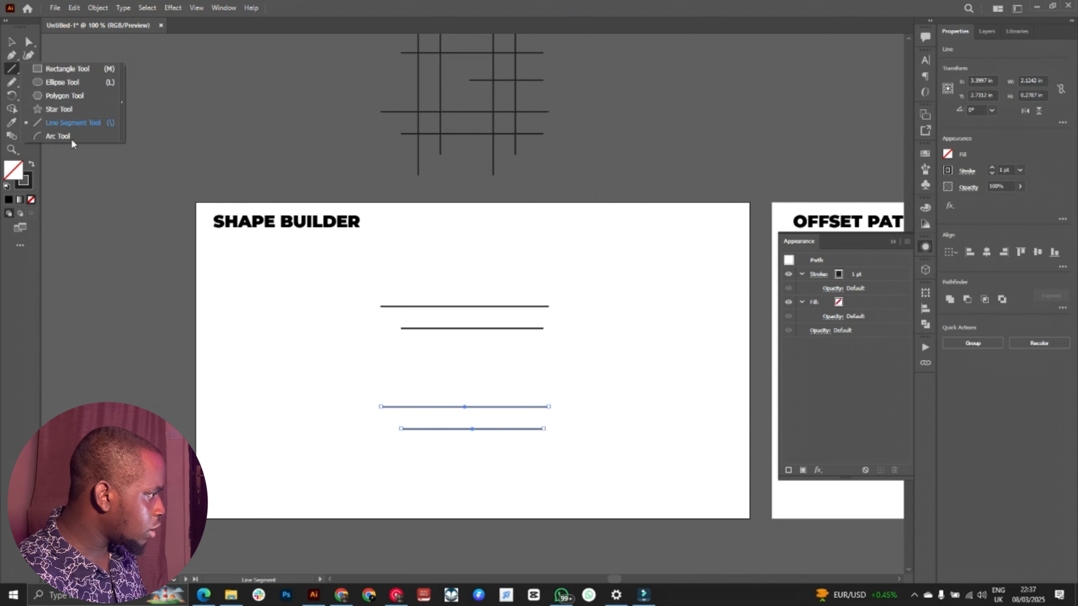
pyautogui.click(285, 3)
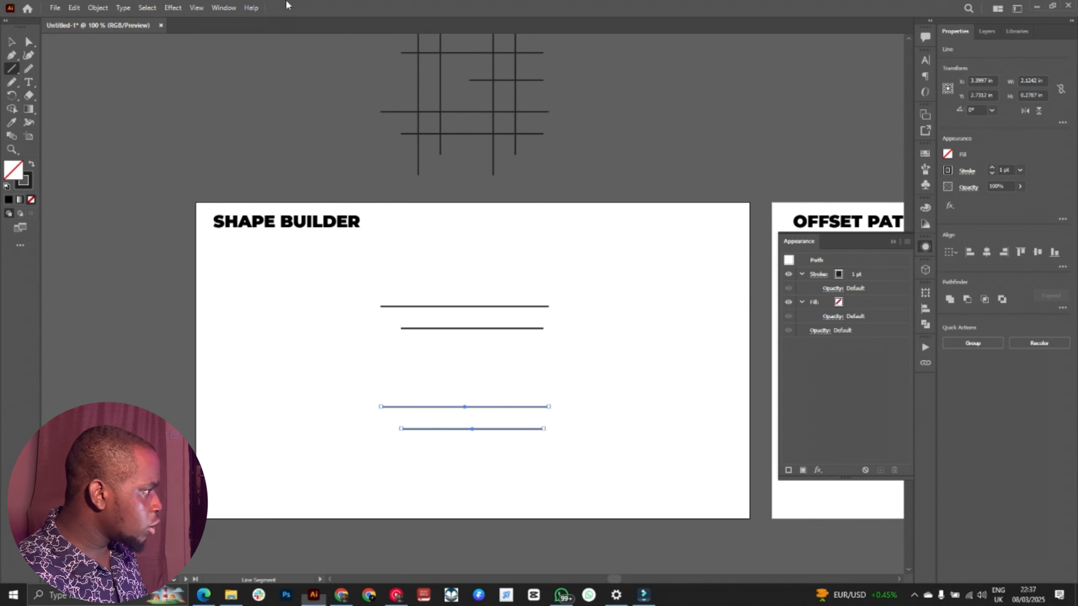
pyautogui.moveTo(357, 273)
pyautogui.mouseDown()
pyautogui.moveTo(568, 283)
pyautogui.moveTo(573, 273)
pyautogui.mouseUp()
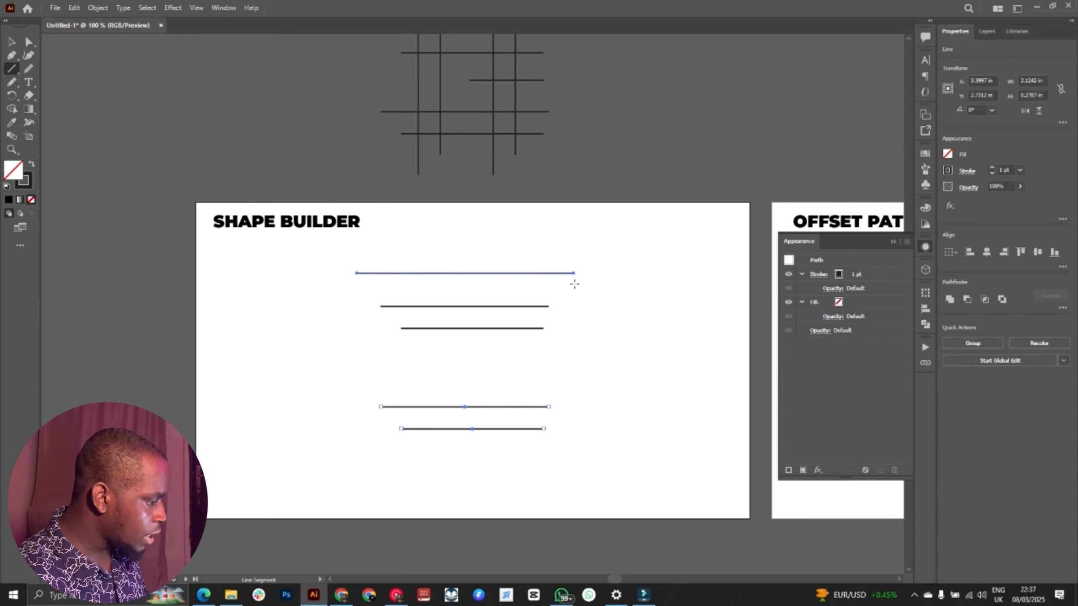
pyautogui.press('v')
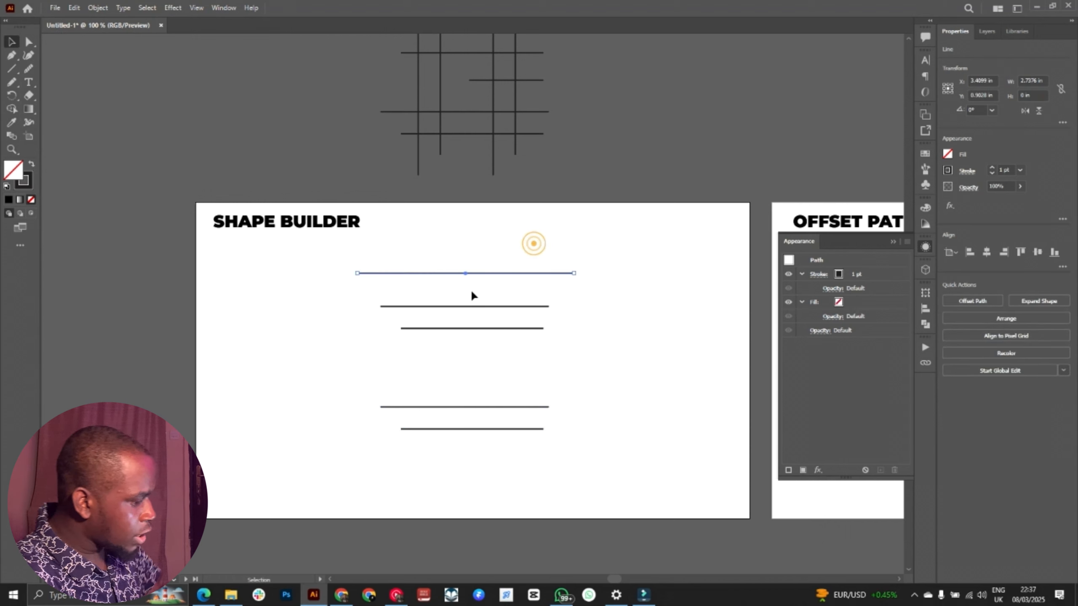
pyautogui.press('Delete')
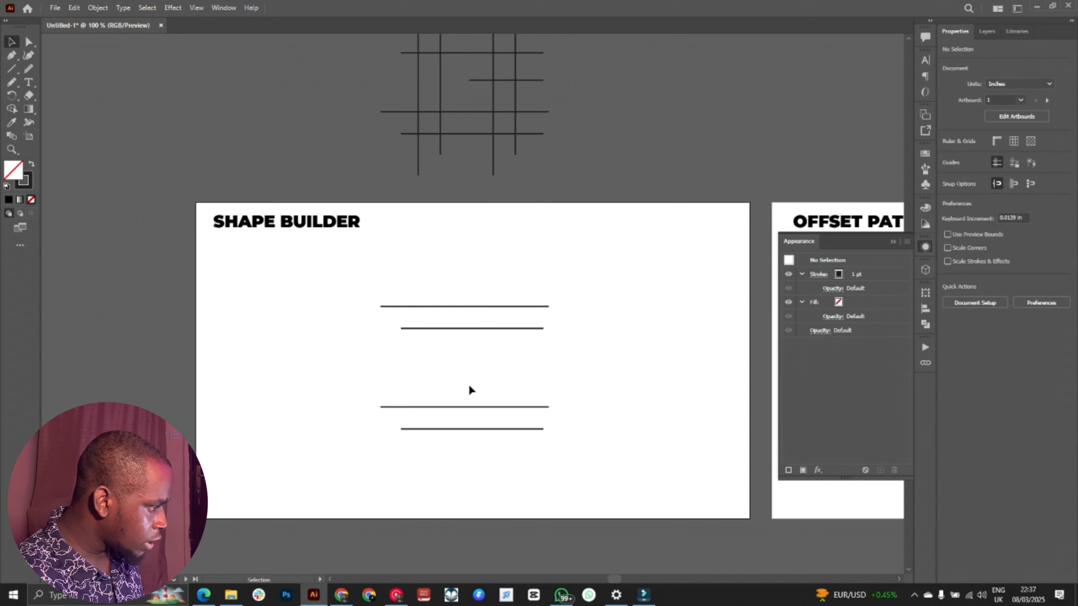
# Step: Duplicate the lower pair of horizontal lines into the gap between the two pairs and rotate the copy 90°
pyautogui.moveTo(469, 384); pyautogui.dragTo(550, 438)
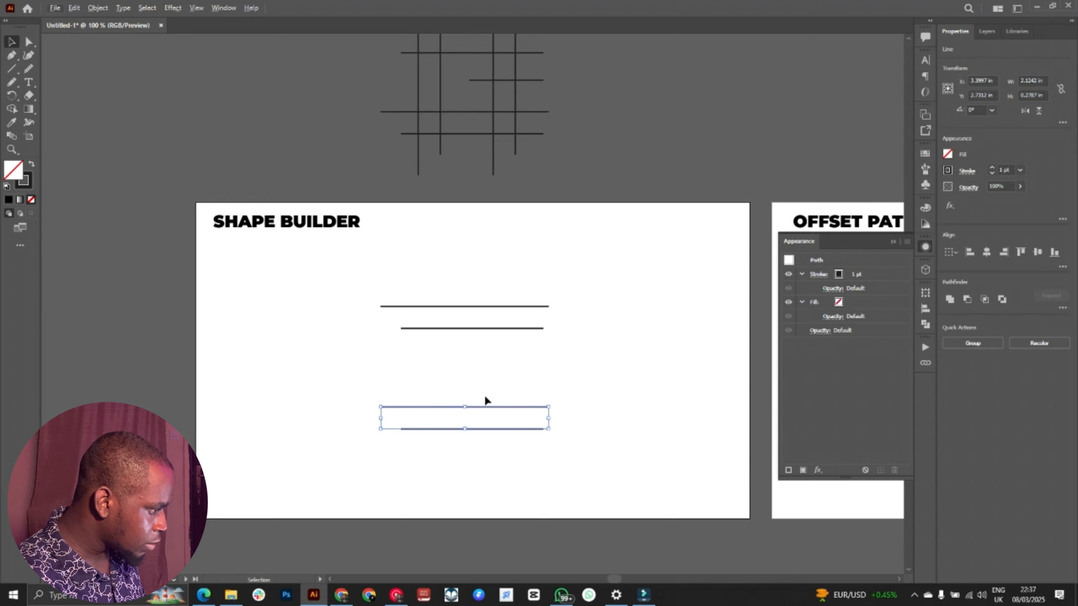
pyautogui.click(472, 388)
pyautogui.moveTo(446, 375); pyautogui.dragTo(529, 448)
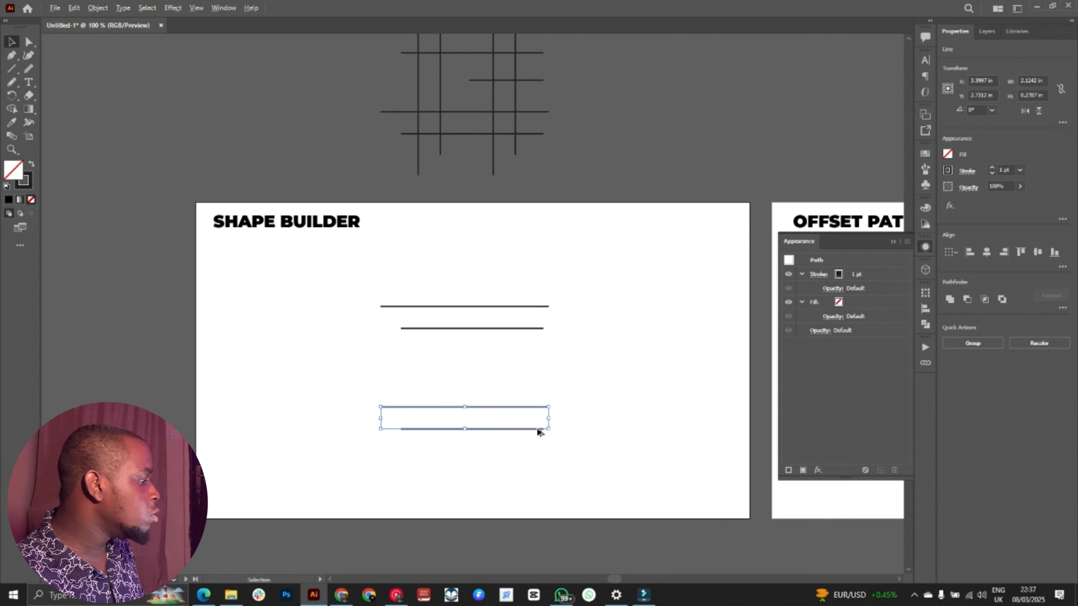
pyautogui.moveTo(538, 432); pyautogui.dragTo(549, 378)
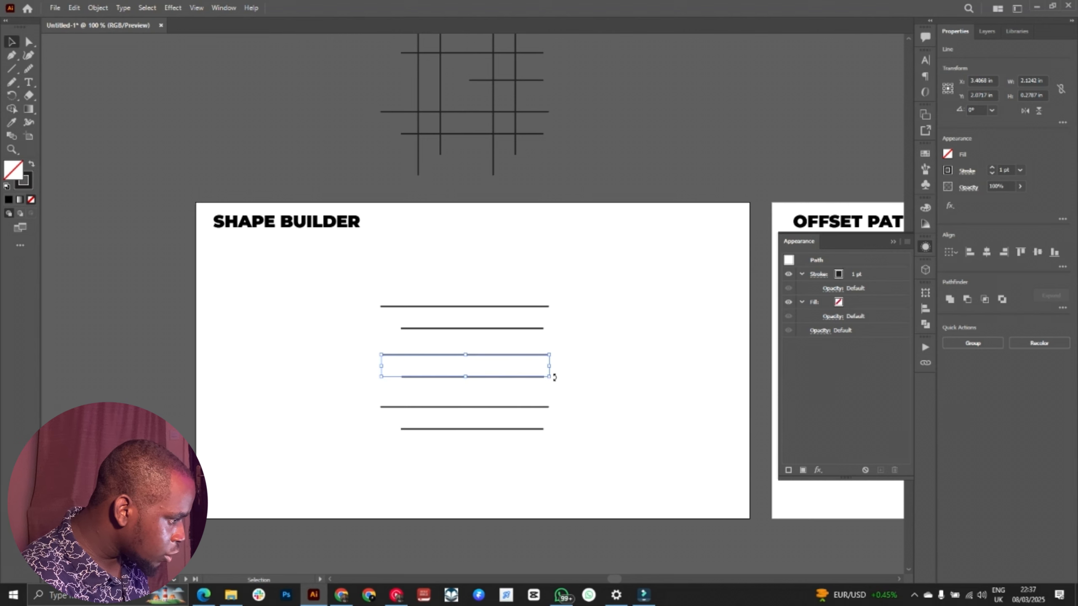
pyautogui.moveTo(556, 377); pyautogui.dragTo(466, 293)
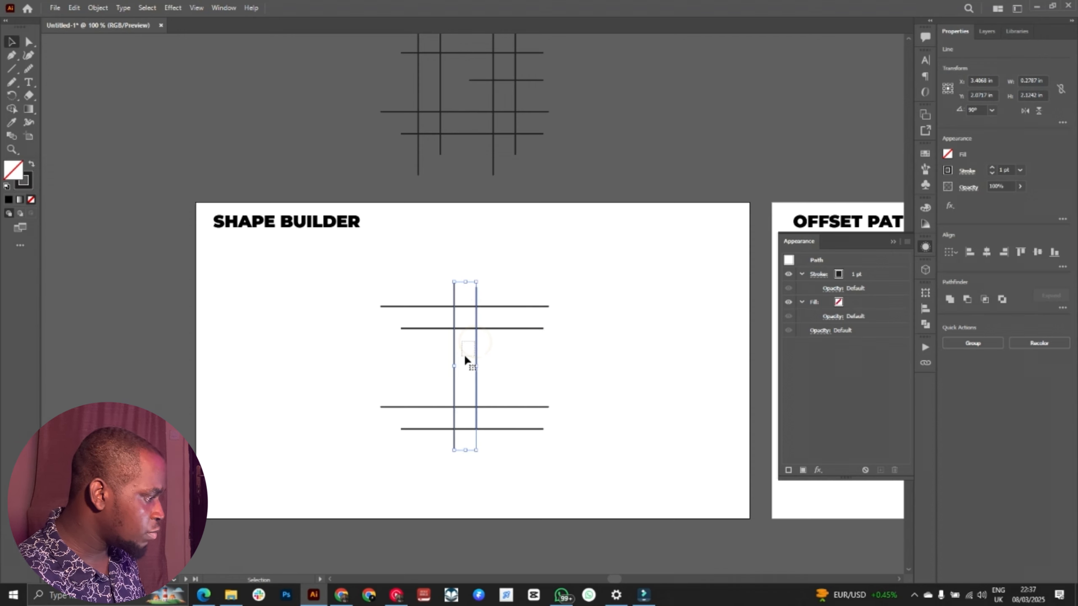
# Step: Move the vertical pair of lines to the left side of the grid and duplicate it on the right side
pyautogui.click(504, 364)
pyautogui.click(455, 377)
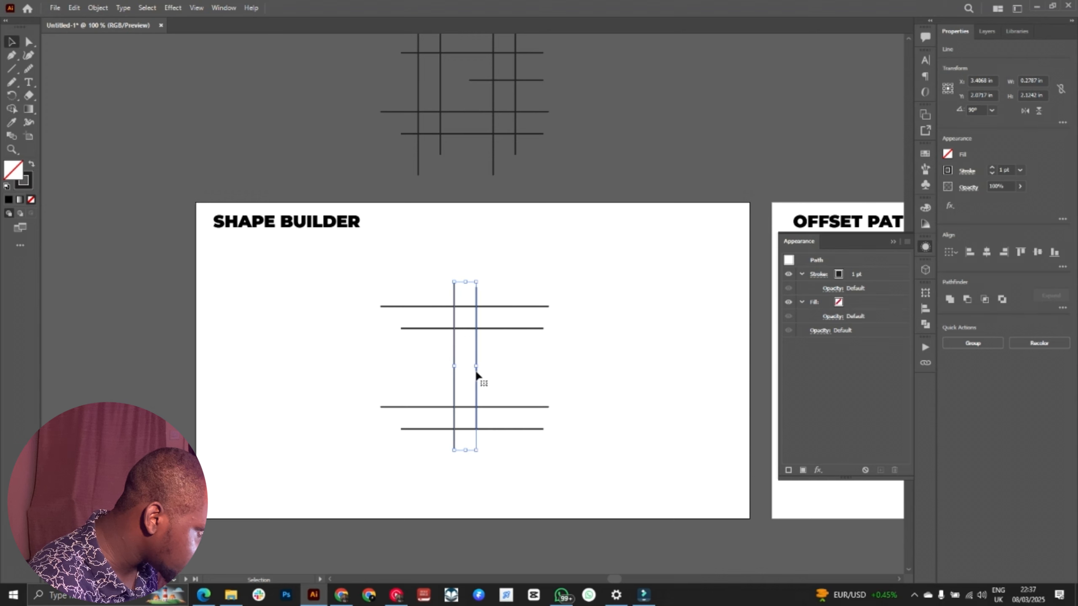
pyautogui.click(461, 377)
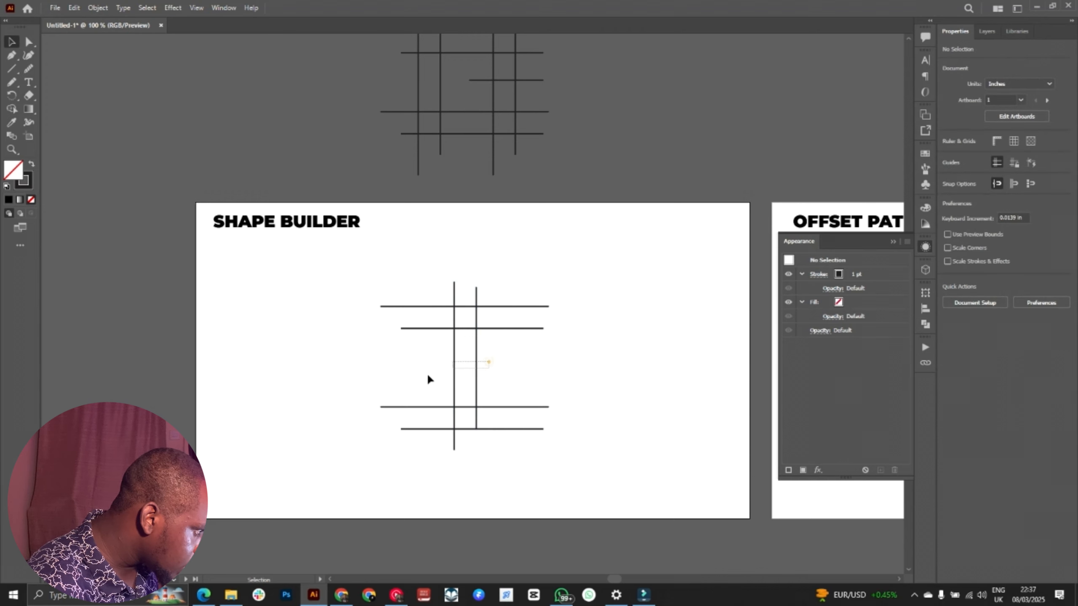
pyautogui.click(476, 369)
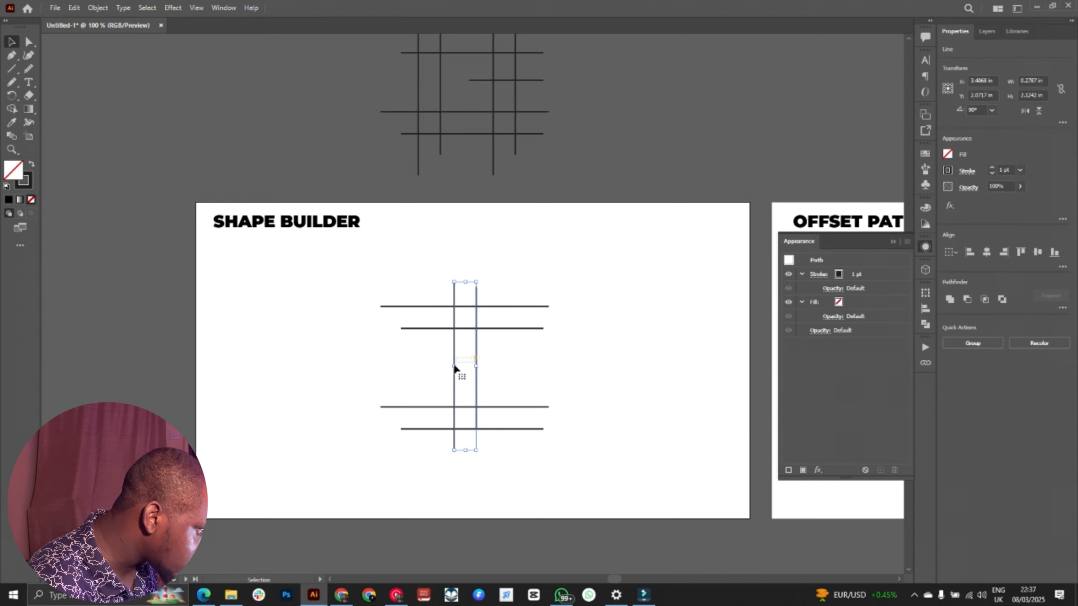
pyautogui.click(454, 365)
pyautogui.keyDown('shift'); pyautogui.click(476, 357); pyautogui.keyUp('shift')
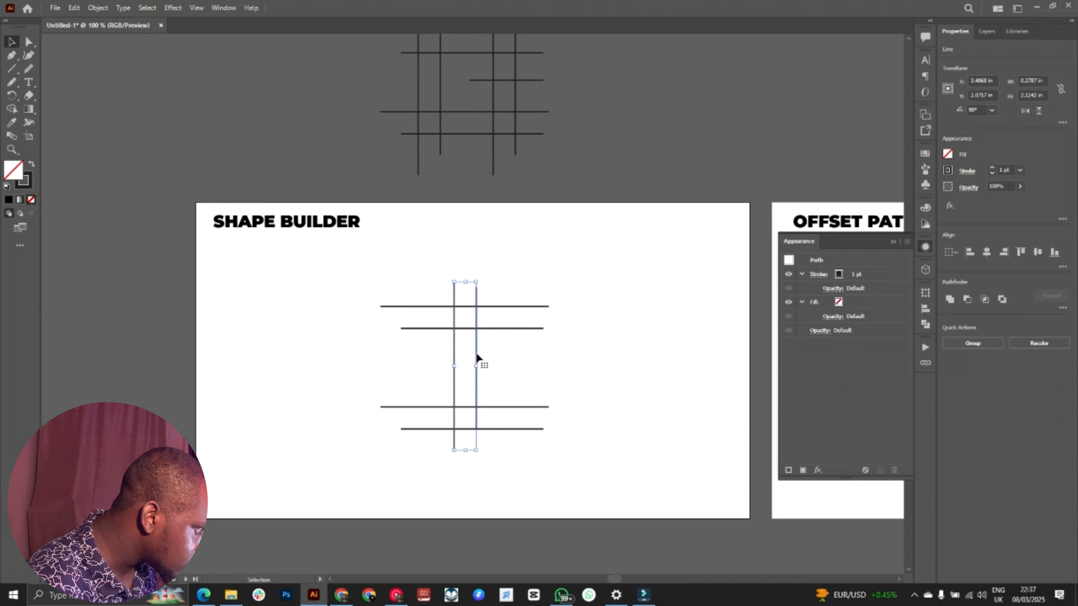
pyautogui.moveTo(475, 353); pyautogui.dragTo(524, 363)
pyautogui.click(597, 341)
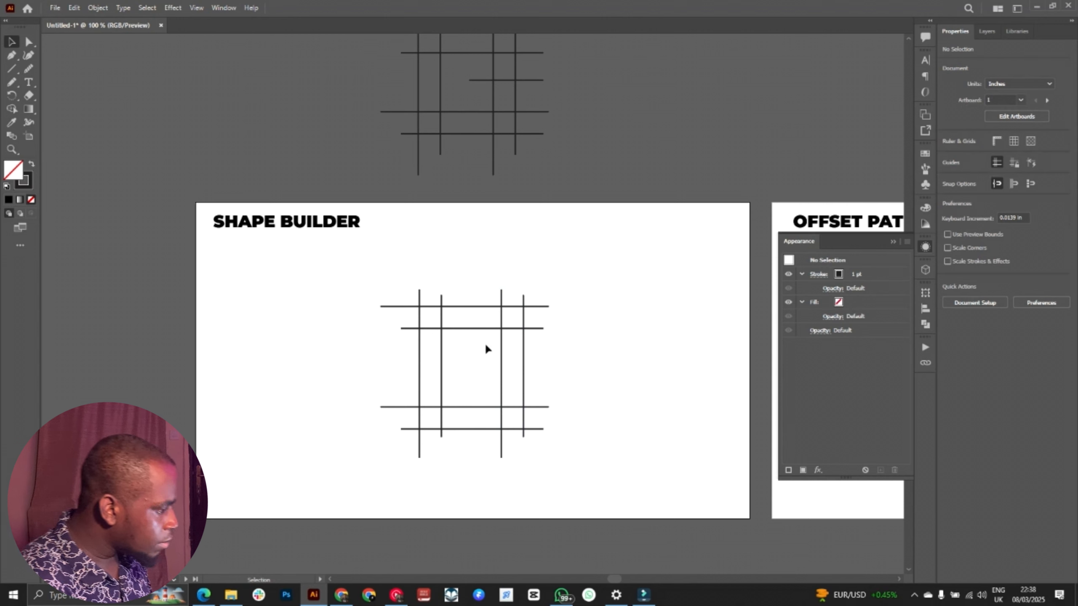
# Step: Duplicate the second horizontal line into the grid's lower middle and shorten its left end to just before the right vertical pair
pyautogui.click(471, 329)
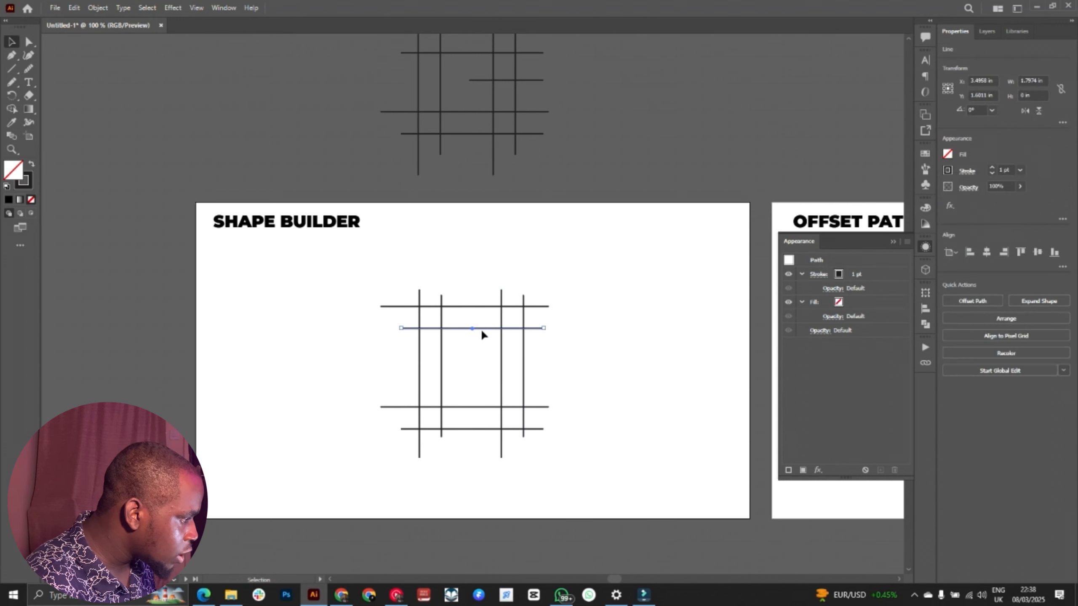
pyautogui.moveTo(488, 329); pyautogui.dragTo(495, 375)
pyautogui.click(527, 367)
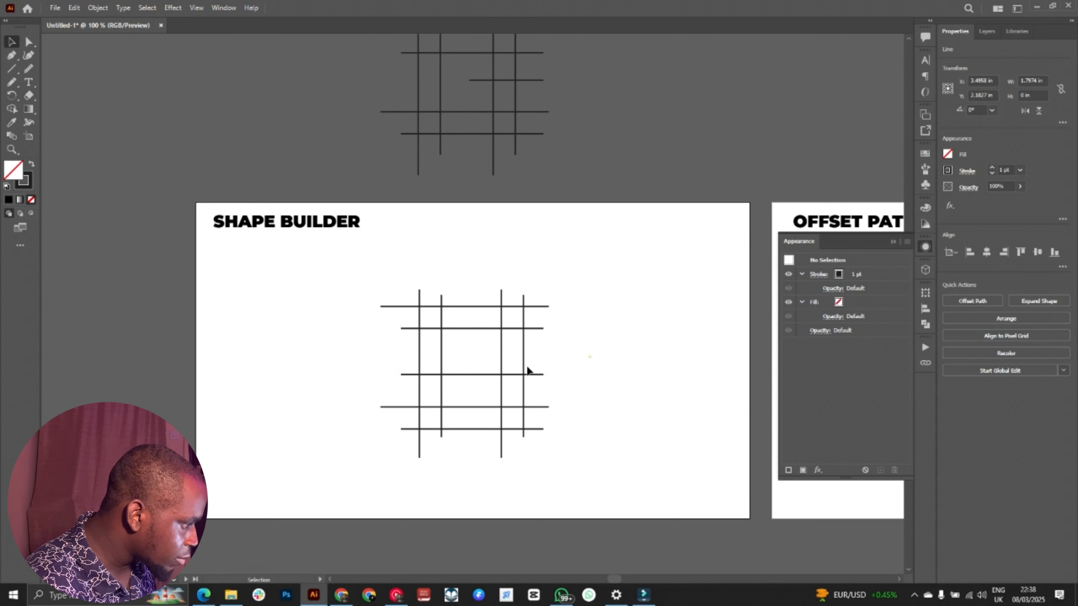
pyautogui.click(463, 374)
pyautogui.moveTo(401, 374); pyautogui.dragTo(480, 381)
pyautogui.click(597, 356)
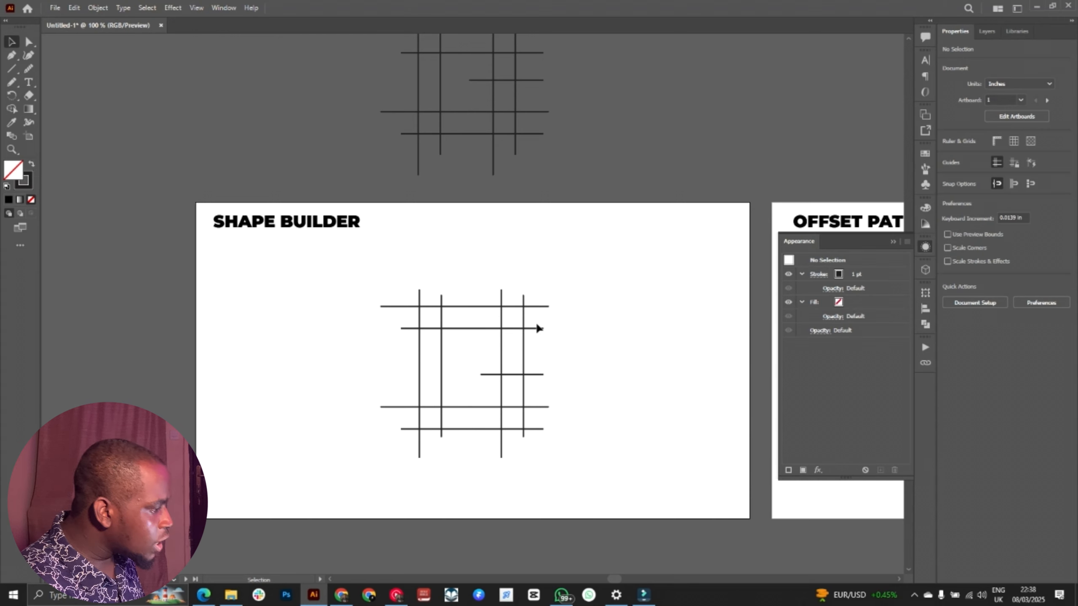
# Step: Select all the crossing lines of the grid and activate the Shape Builder tool
pyautogui.moveTo(574, 289); pyautogui.dragTo(356, 472)
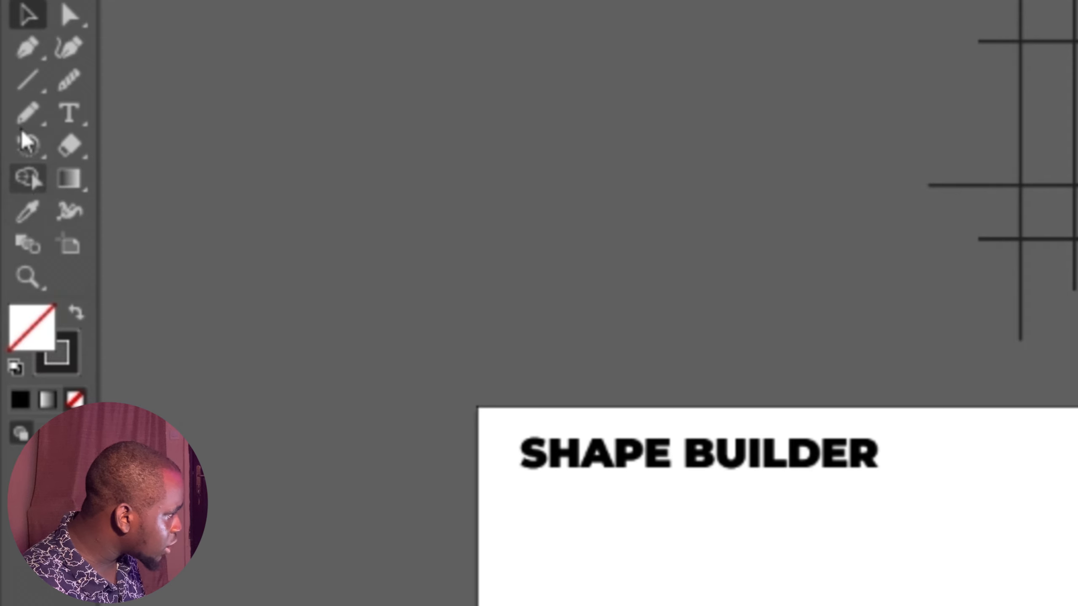
pyautogui.click(25, 176)
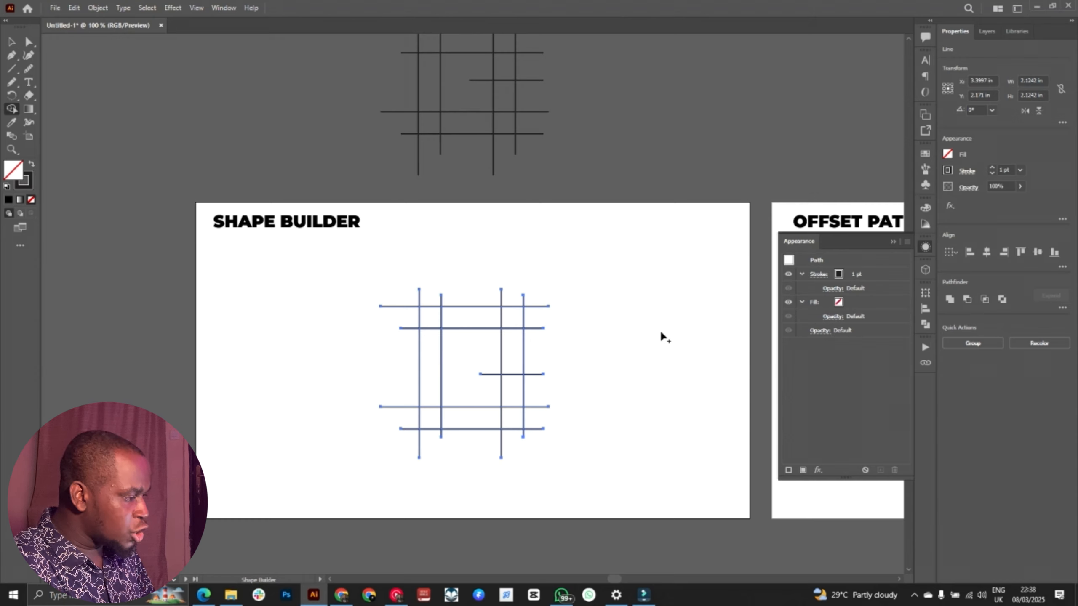
pyautogui.hotkey('ctrl', '=')
pyautogui.hotkey('ctrl', '=')
pyautogui.hotkey('ctrl', '=')
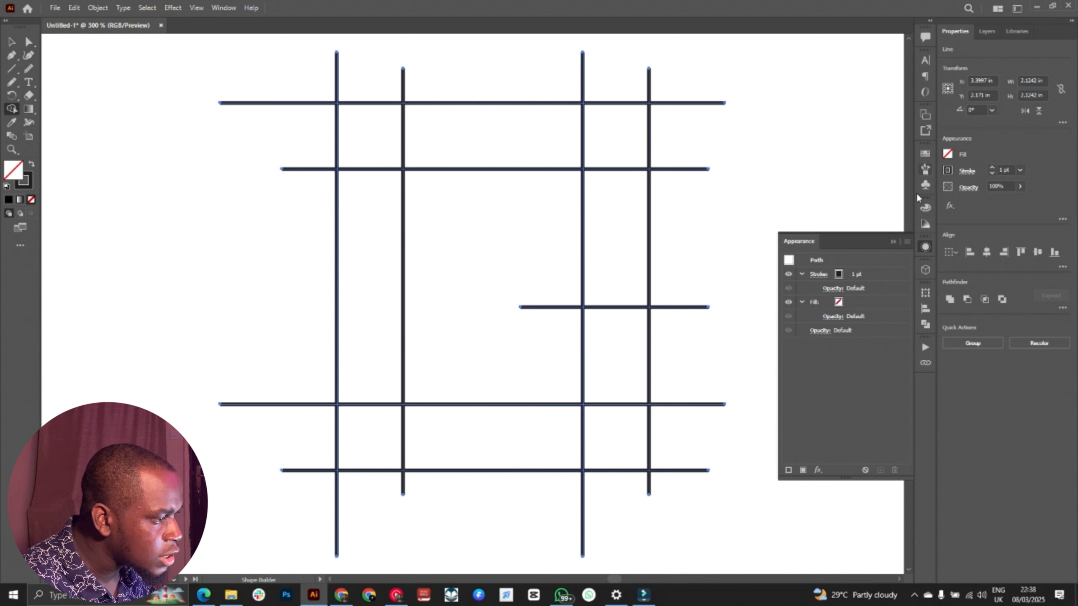
# Step: Collapse the Appearance panel, set the fill to black and set the stroke to none
pyautogui.click(893, 242)
pyautogui.click(948, 154)
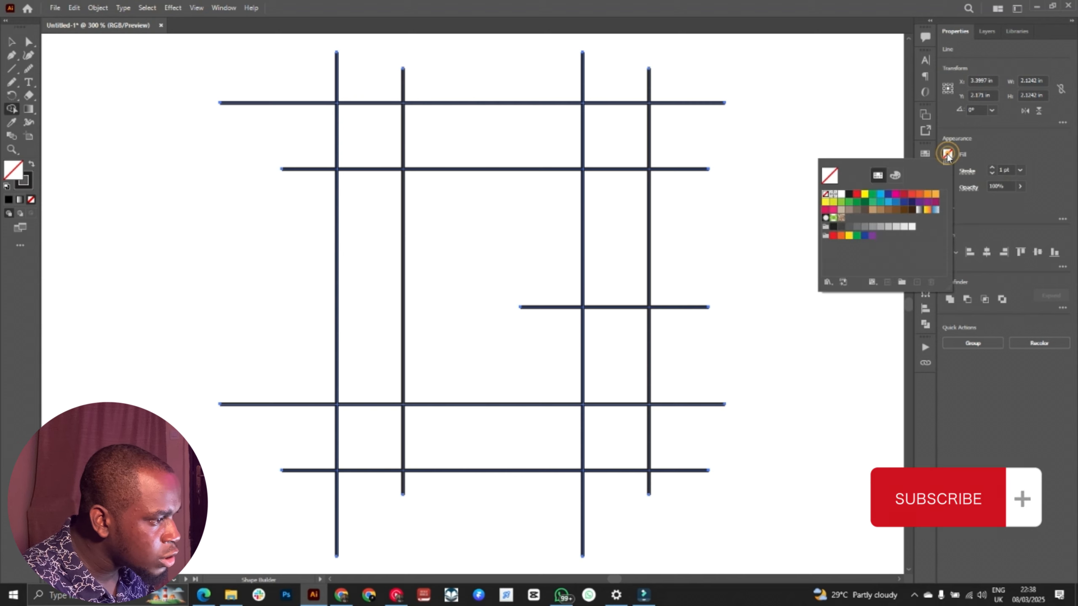
pyautogui.click(832, 226)
pyautogui.click(984, 149)
pyautogui.click(992, 174)
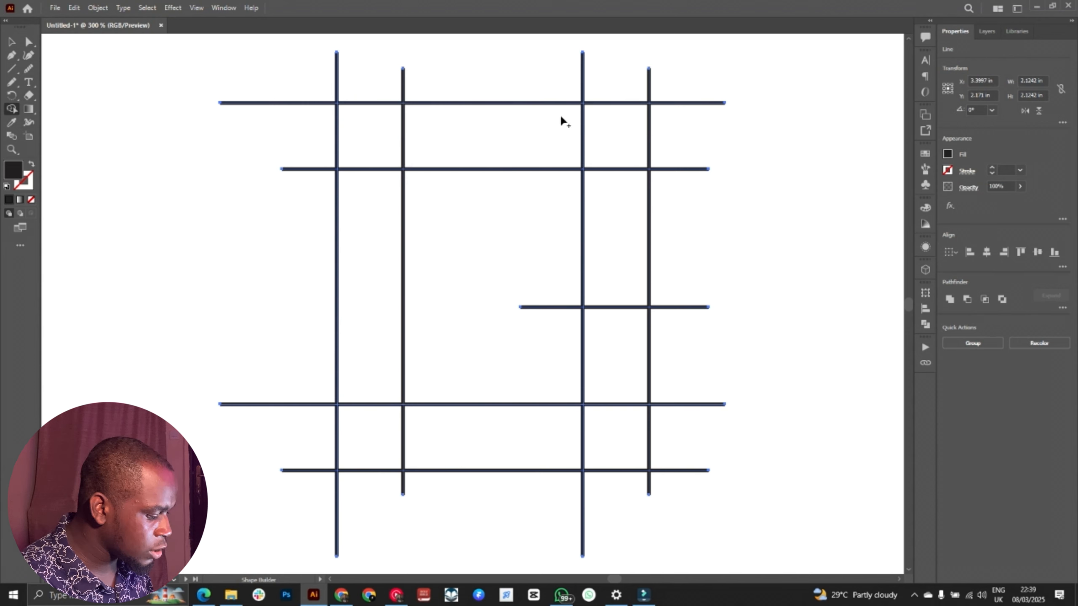
# Step: Merge the grid regions along the top, left, bottom and lower right into one solid G shape with Shape Builder
pyautogui.moveTo(615, 137)
pyautogui.mouseDown()
pyautogui.moveTo(588, 148)
pyautogui.moveTo(384, 149)
pyautogui.moveTo(375, 244)
pyautogui.moveTo(381, 420)
pyautogui.moveTo(621, 435)
pyautogui.mouseUp()
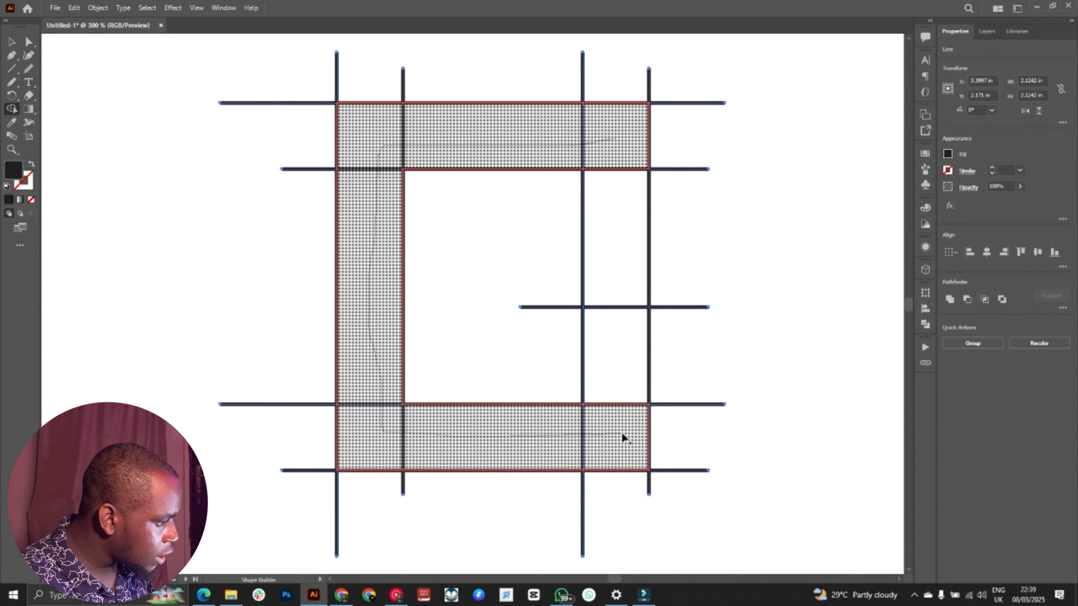
pyautogui.moveTo(623, 438); pyautogui.dragTo(626, 365)
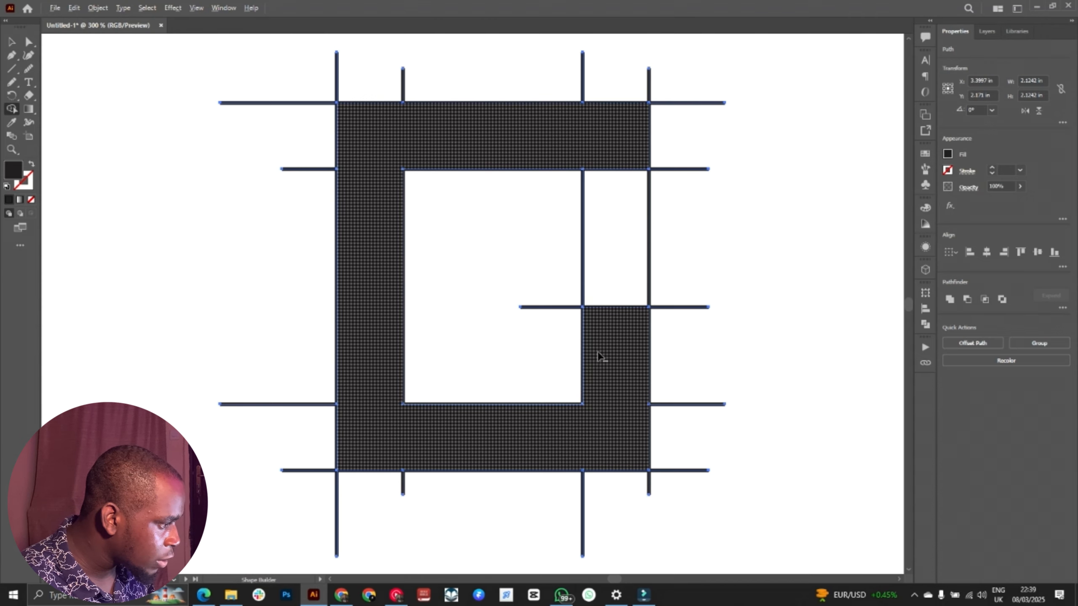
pyautogui.keyDown('alt'); pyautogui.click(607, 346); pyautogui.keyUp('alt')
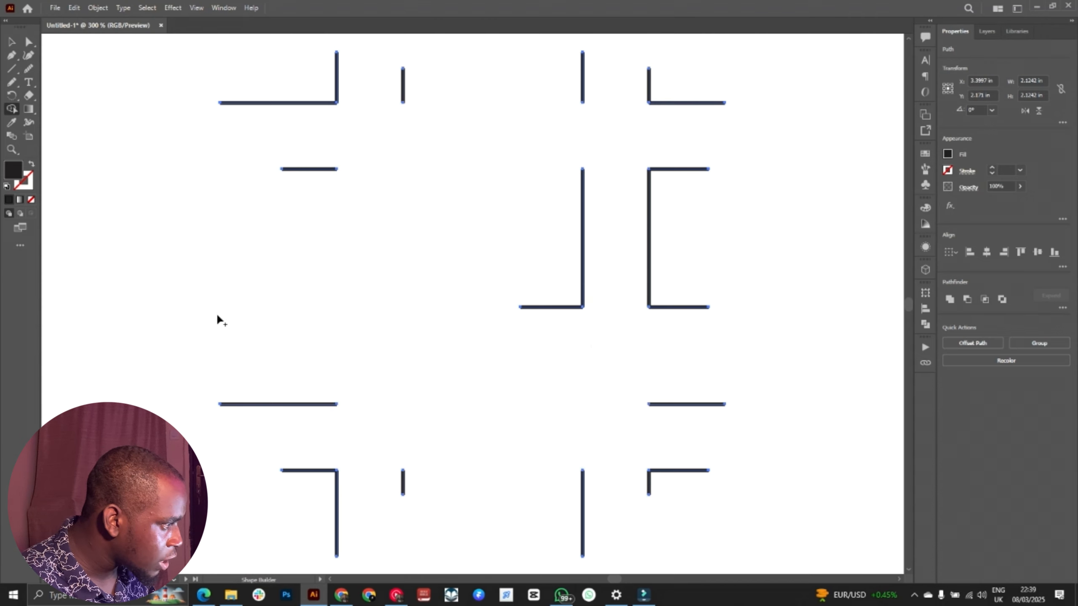
pyautogui.hotkey('ctrl', 'z')
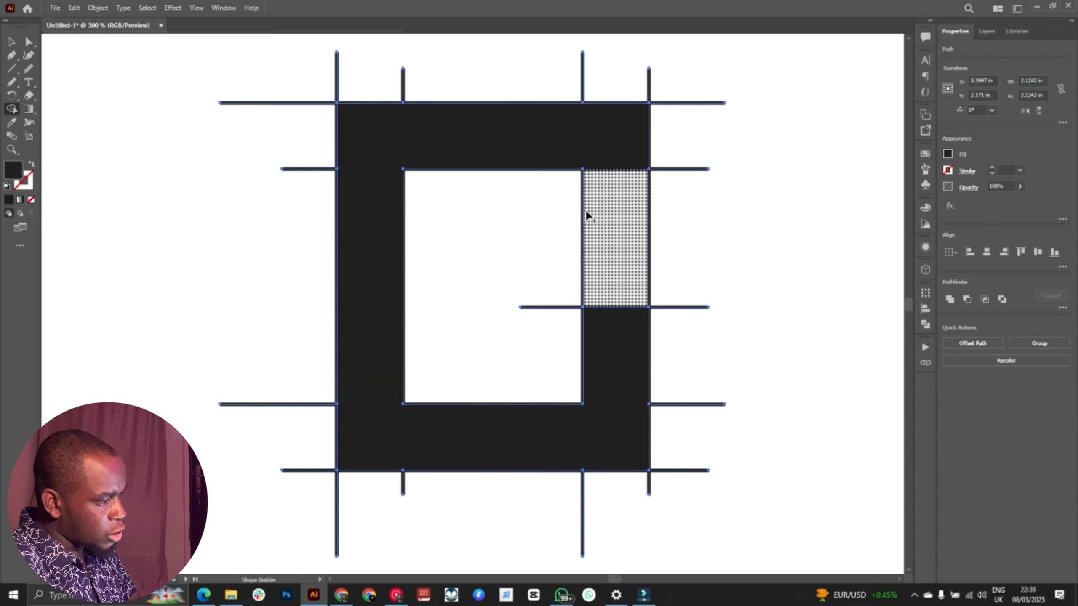
# Step: Select the merged G shape and move it left, clear of the leftover line segments
pyautogui.press('v')
pyautogui.moveTo(576, 262); pyautogui.dragTo(899, 191)
pyautogui.click(447, 205)
pyautogui.click(701, 198)
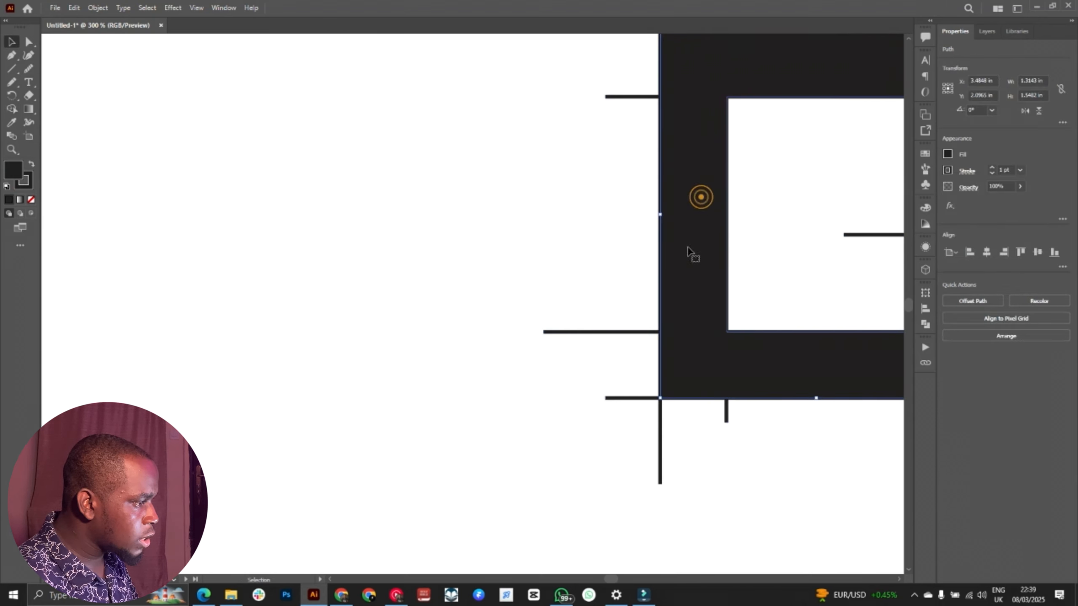
pyautogui.moveTo(527, 282); pyautogui.dragTo(617, 222)
pyautogui.moveTo(801, 143); pyautogui.dragTo(155, 264)
pyautogui.click(573, 148)
pyautogui.moveTo(361, 147); pyautogui.dragTo(490, 161)
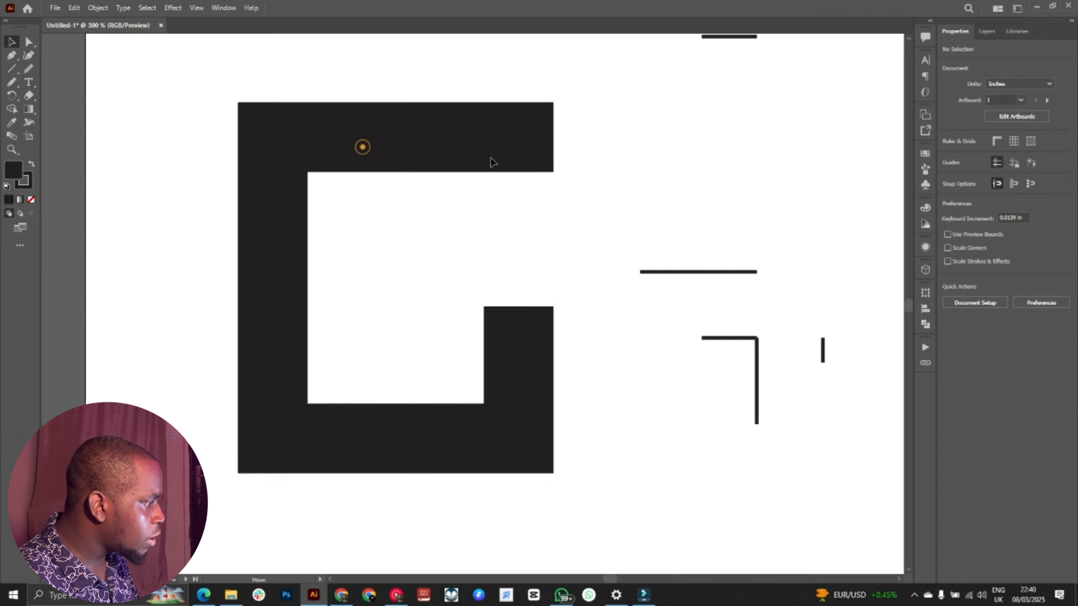
pyautogui.moveTo(563, 234); pyautogui.dragTo(479, 217)
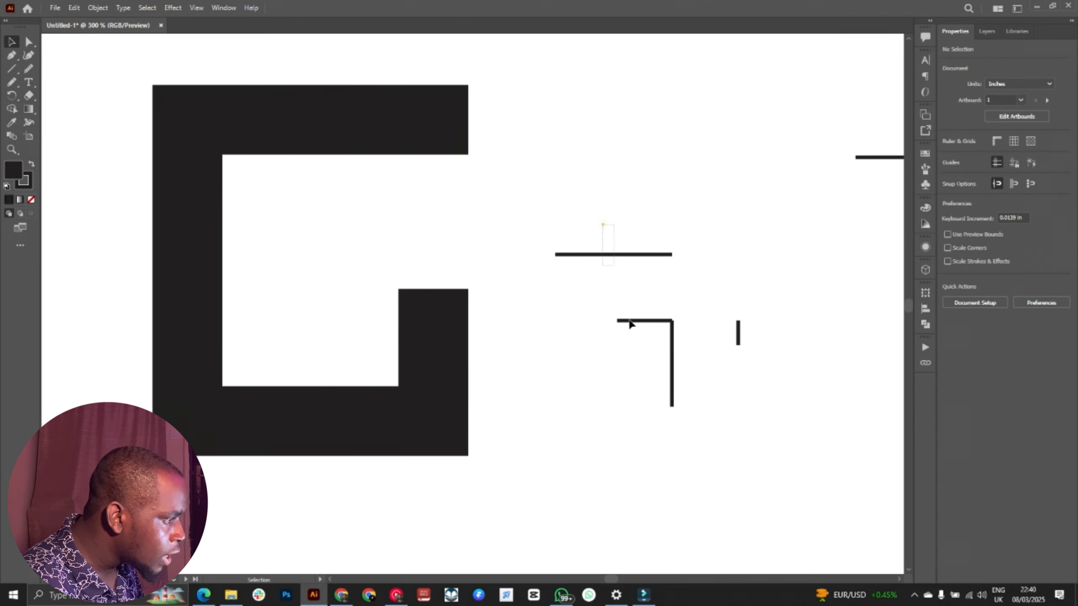
# Step: Move a leftover horizontal line across the upper part of the G's short right arm and select both objects
pyautogui.click(624, 255)
pyautogui.moveTo(625, 255); pyautogui.dragTo(440, 312)
pyautogui.moveTo(518, 259); pyautogui.dragTo(404, 353)
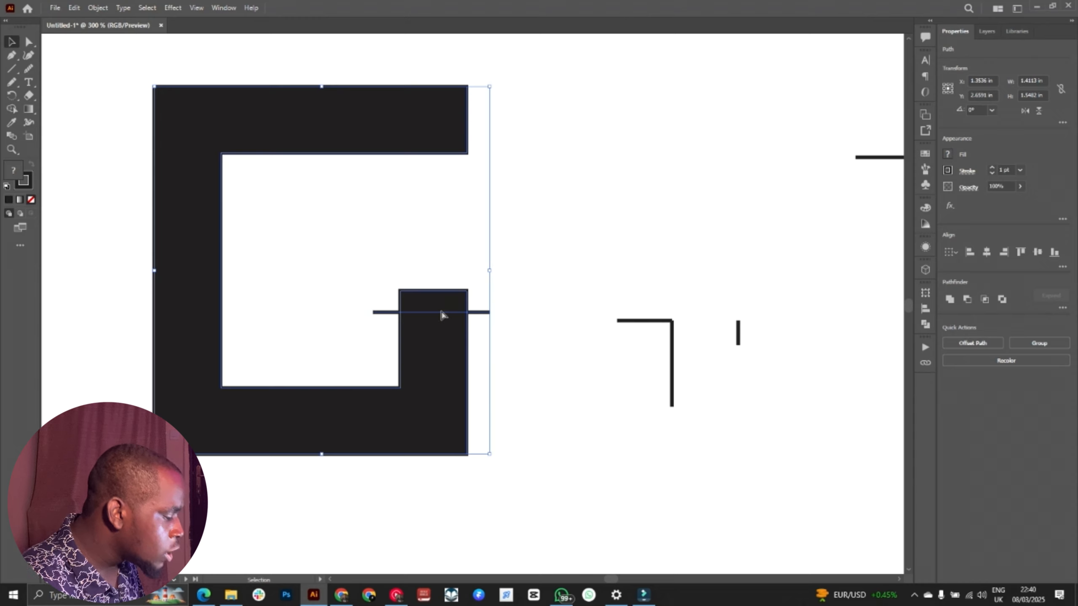
pyautogui.press('a')
pyautogui.hotkey('ctrl', '=')
pyautogui.hotkey('ctrl', '=')
pyautogui.press('space')
pyautogui.moveTo(474, 308); pyautogui.dragTo(367, 269)
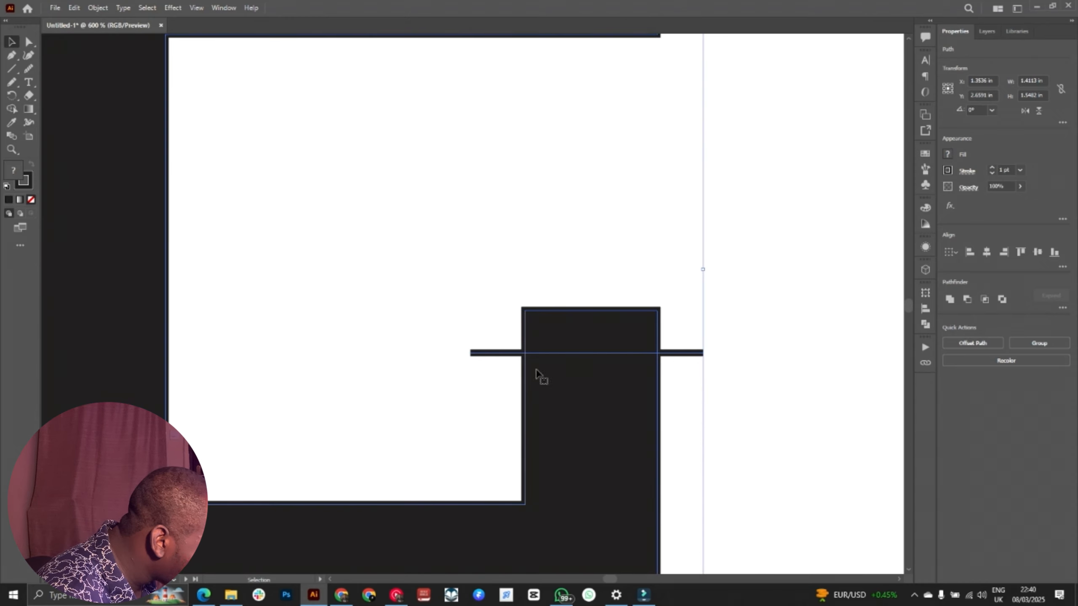
# Step: Move the G right until the horizontal line ends inside its short arm, select both objects and activate Shape Builder
pyautogui.click(681, 361)
pyautogui.click(690, 352)
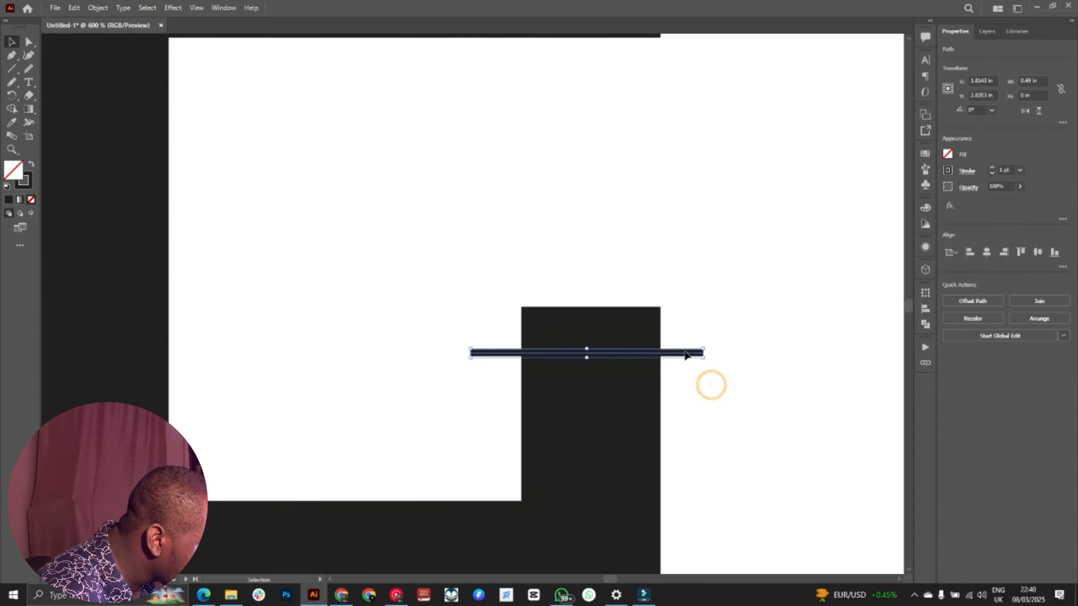
pyautogui.keyDown('shift'); pyautogui.click(582, 358); pyautogui.keyUp('shift')
pyautogui.moveTo(490, 340); pyautogui.dragTo(496, 362)
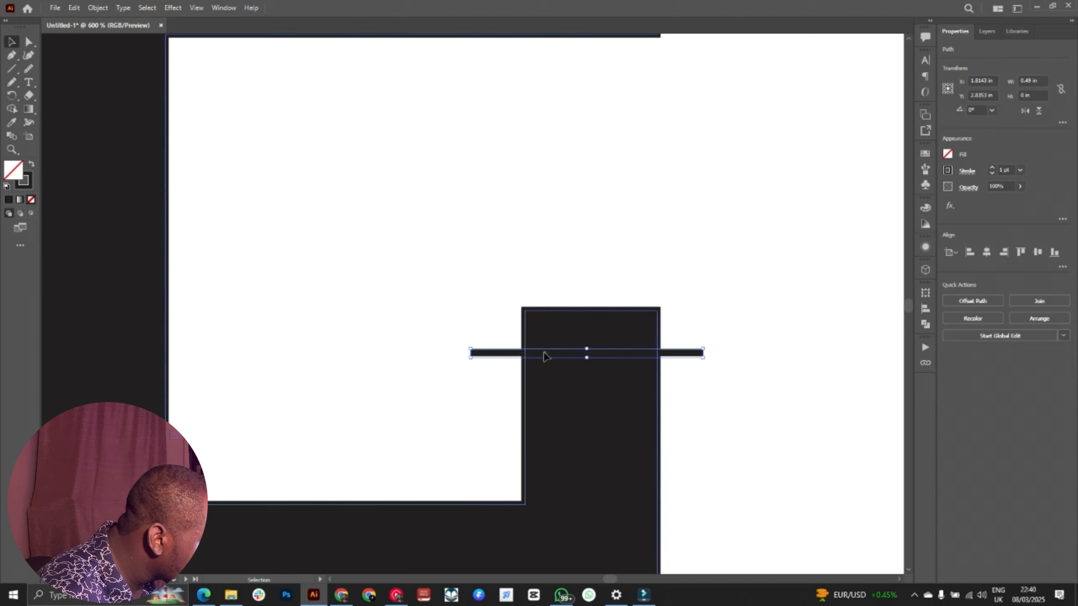
pyautogui.moveTo(544, 352); pyautogui.dragTo(618, 359)
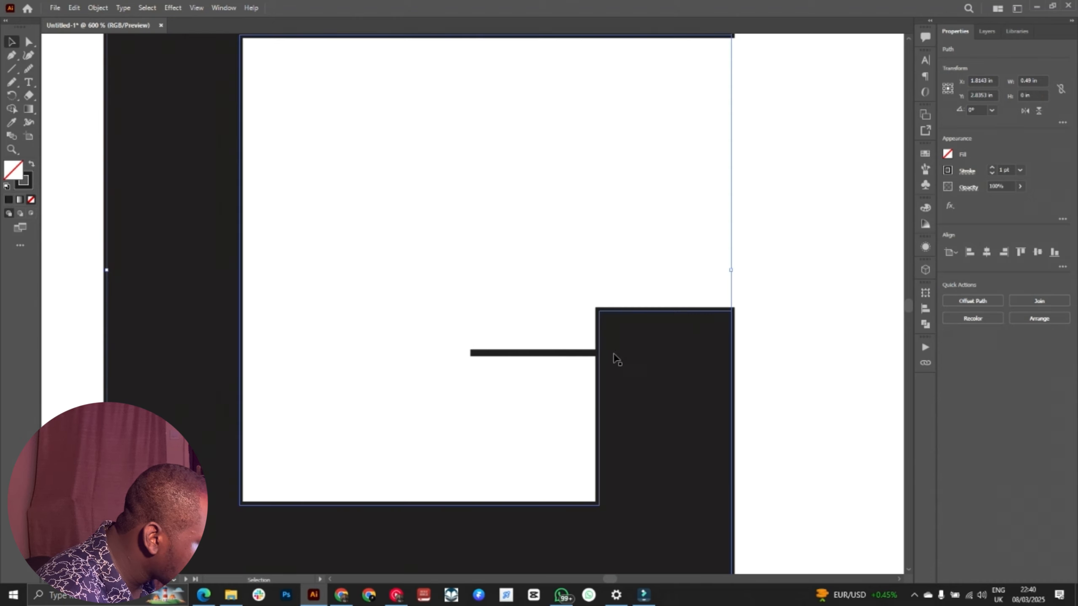
pyautogui.moveTo(489, 293); pyautogui.dragTo(757, 413)
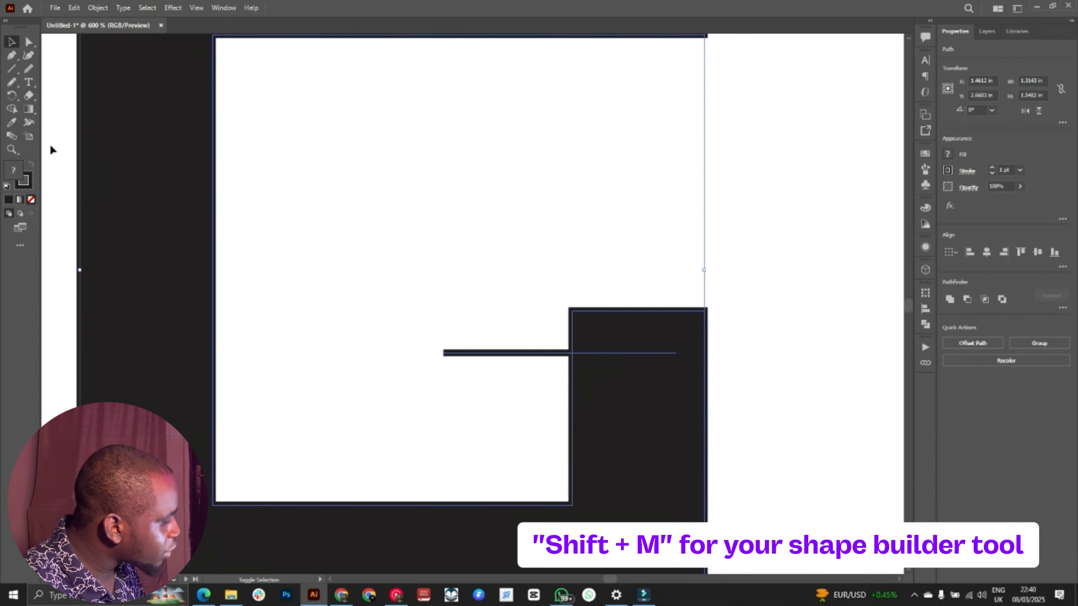
pyautogui.hotkey('shift', 'm')
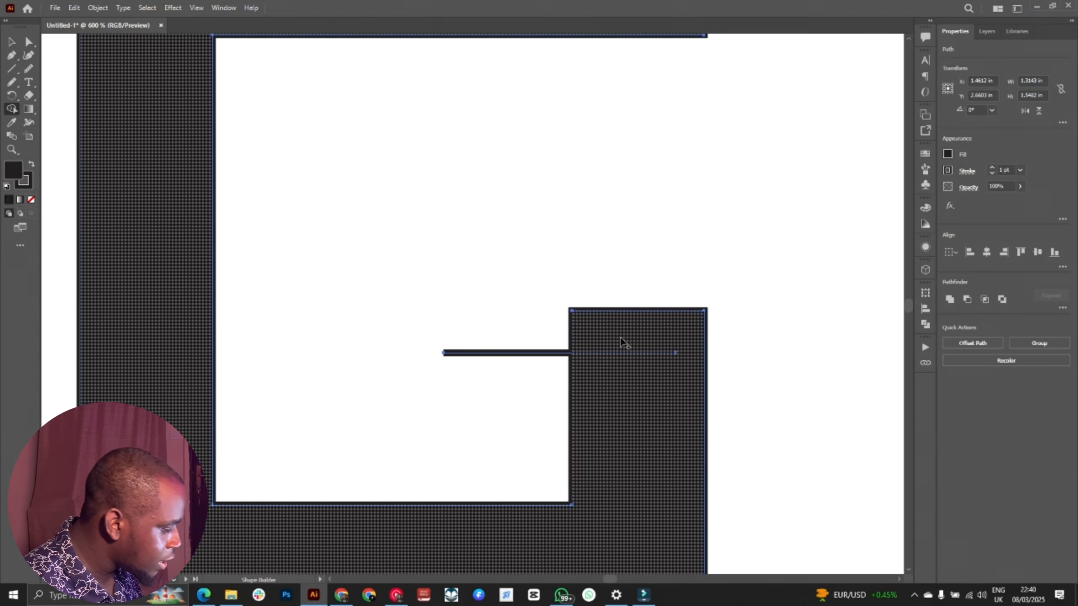
# Step: Move the G back left so the horizontal line fully crosses its short right arm, and select both objects
pyautogui.press('v')
pyautogui.moveTo(501, 307); pyautogui.dragTo(536, 380)
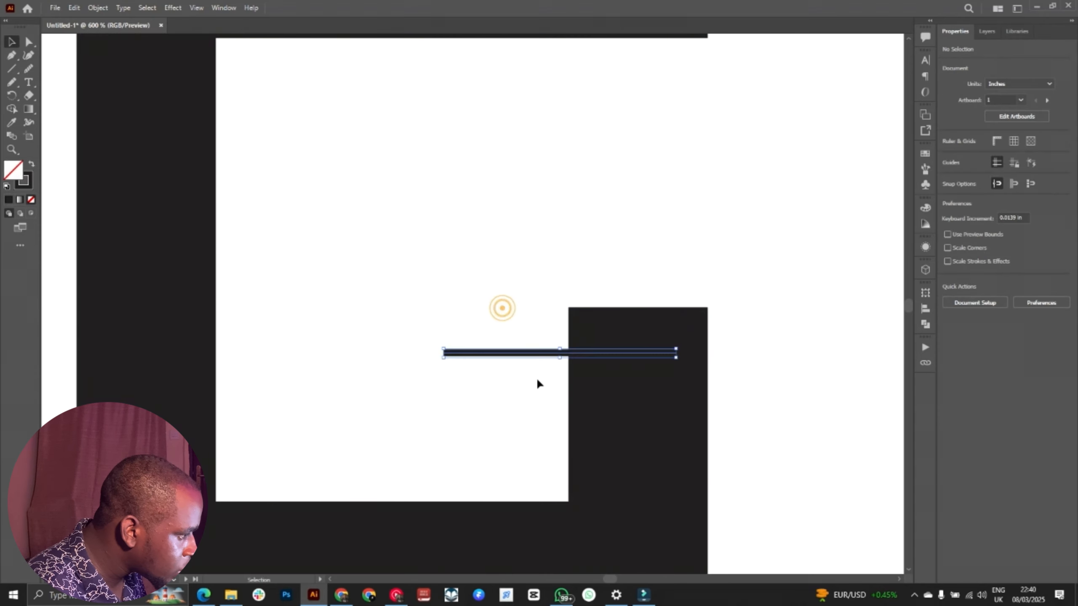
pyautogui.click(523, 354)
pyautogui.keyDown('shift'); pyautogui.click(574, 352); pyautogui.keyUp('shift')
pyautogui.click(518, 323)
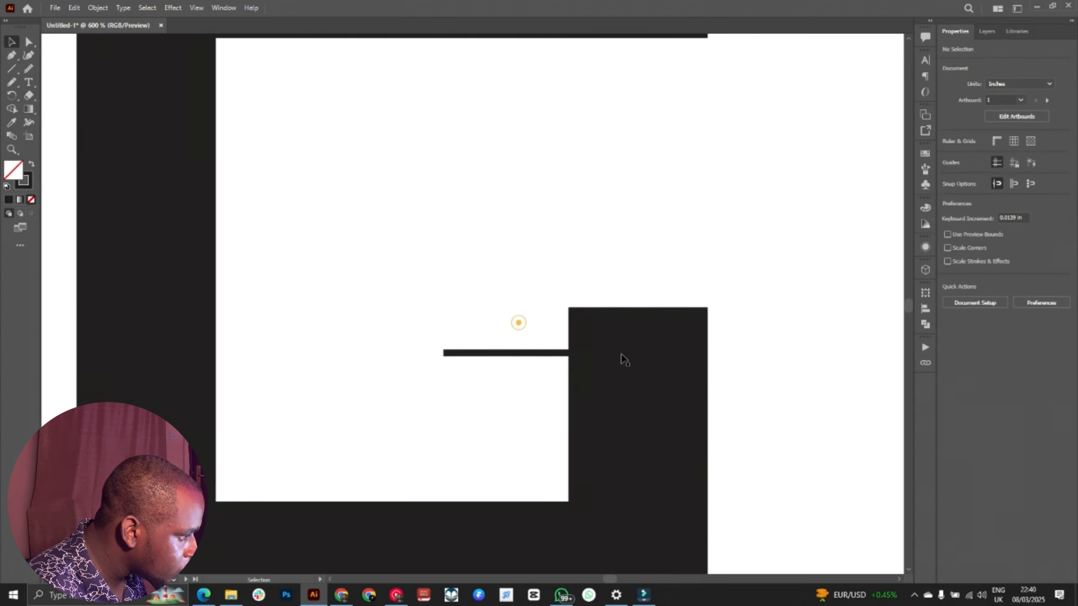
pyautogui.moveTo(625, 342); pyautogui.dragTo(545, 335)
pyautogui.moveTo(713, 290); pyautogui.dragTo(474, 398)
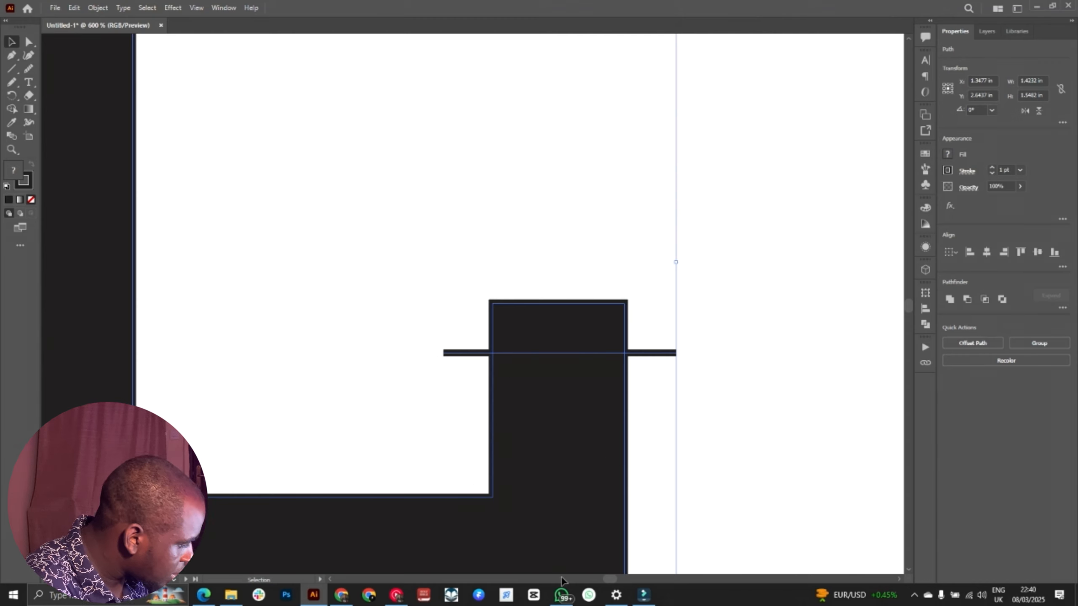
# Step: Subtract the part of the G's short arm above the line with Shape Builder, and clear the selection
pyautogui.hotkey('shift', 'm')
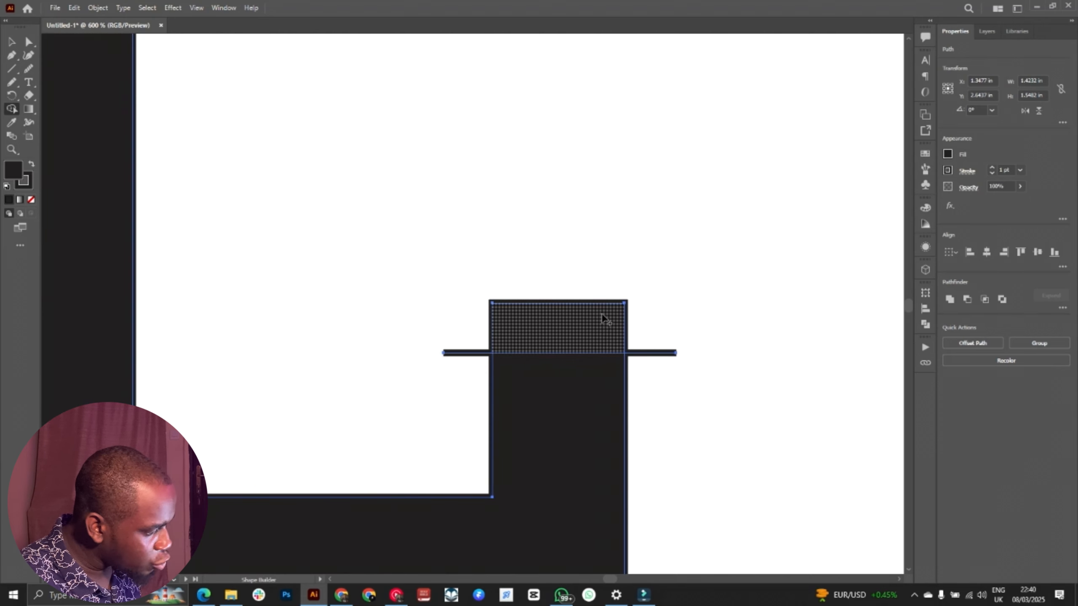
pyautogui.keyDown('alt'); pyautogui.click(561, 333); pyautogui.keyUp('alt')
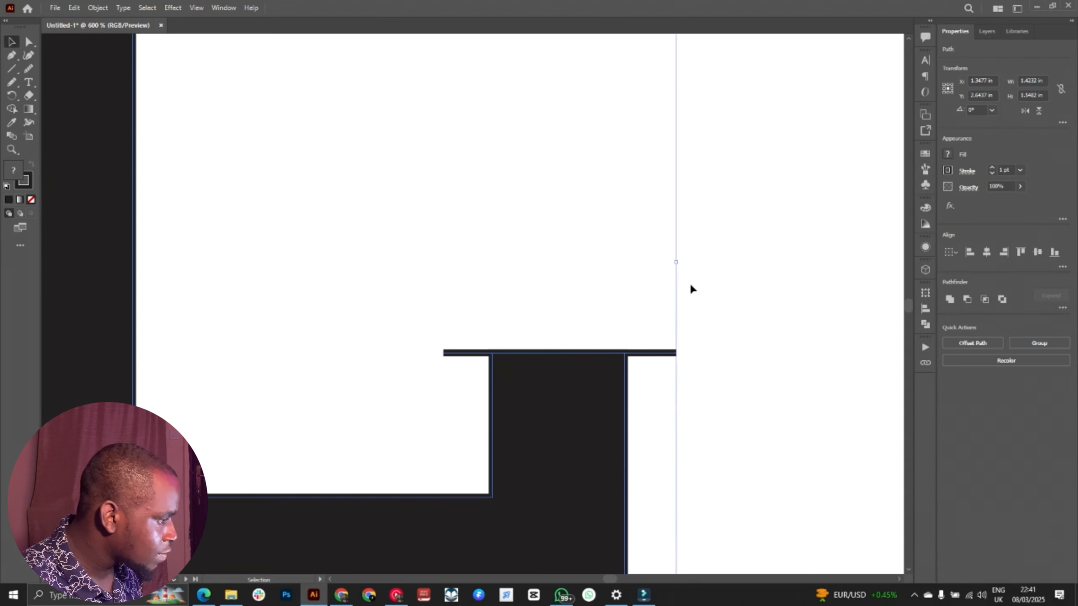
pyautogui.click(678, 296)
pyautogui.click(743, 315)
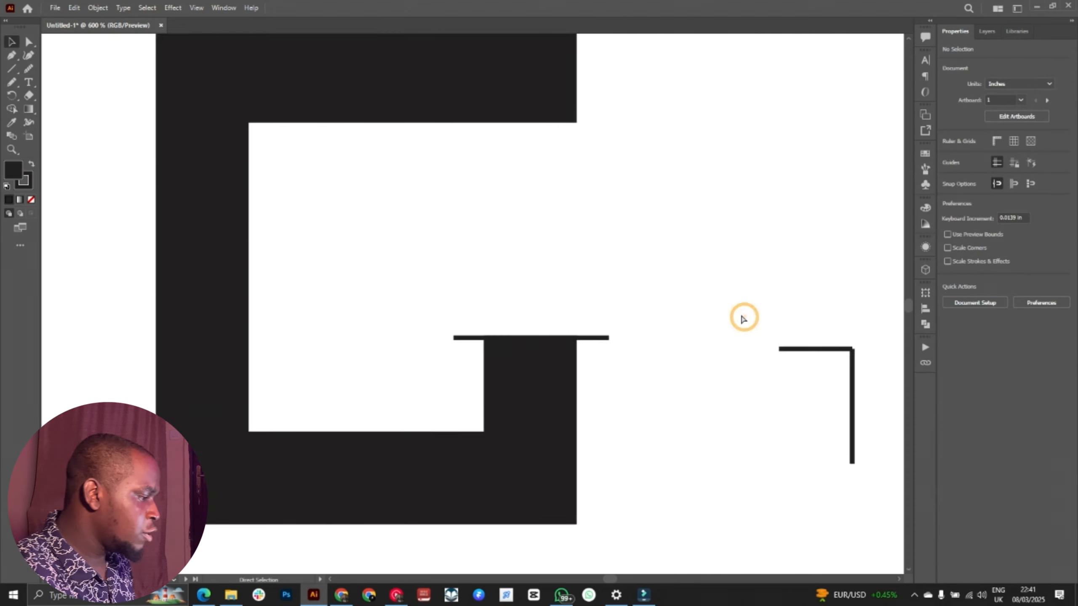
# Step: Bring the OFFSET PATH artboard with the black rectangle and the letter A into view
pyautogui.hotkey('ctrl', '-')
pyautogui.hotkey('ctrl', '-')
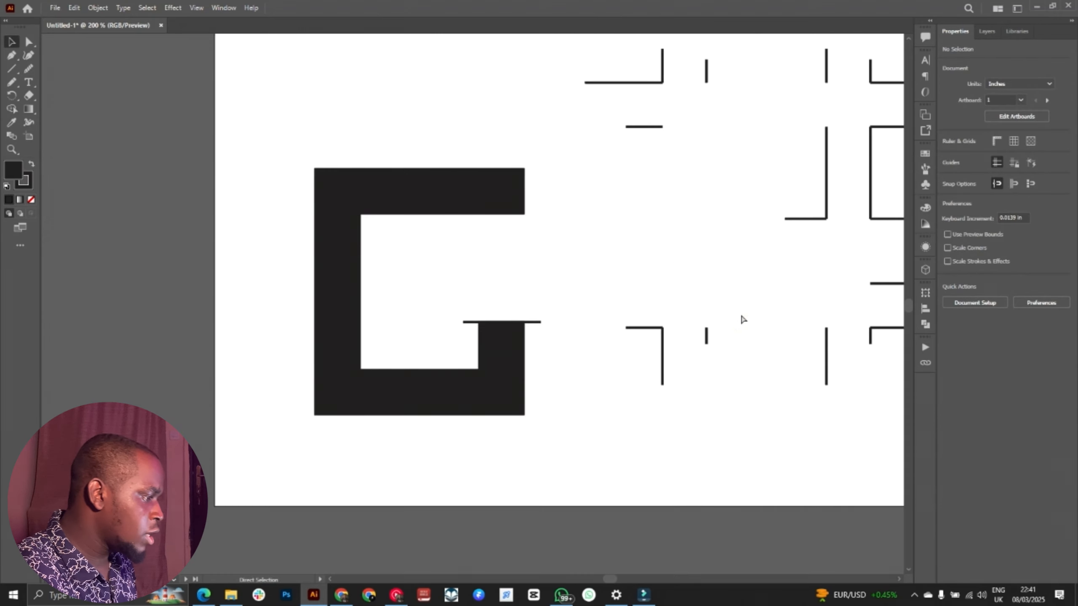
pyautogui.moveTo(740, 339); pyautogui.dragTo(247, 383)
pyautogui.moveTo(589, 307); pyautogui.dragTo(216, 368)
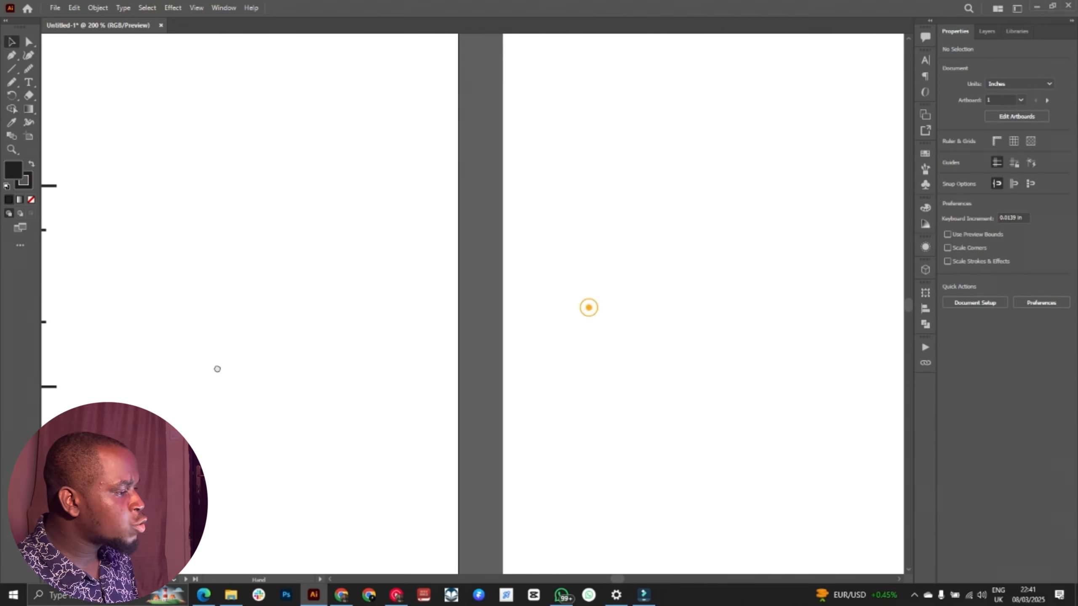
pyautogui.moveTo(565, 337); pyautogui.dragTo(304, 354)
pyautogui.hotkey('ctrl', '-')
pyautogui.hotkey('ctrl', '-')
pyautogui.hotkey('ctrl', '+')
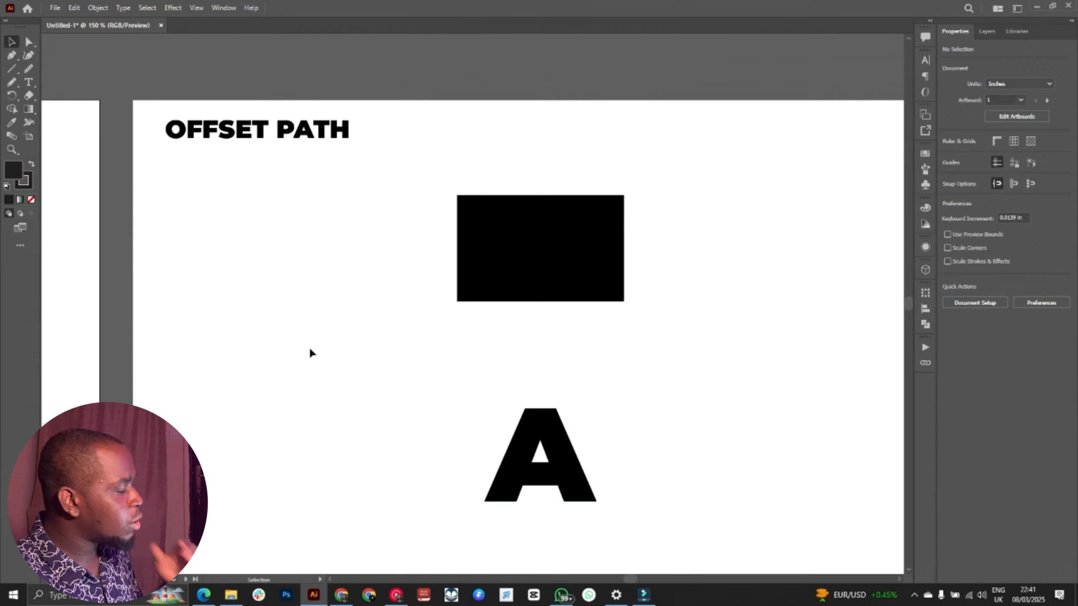
pyautogui.moveTo(437, 306); pyautogui.dragTo(446, 286)
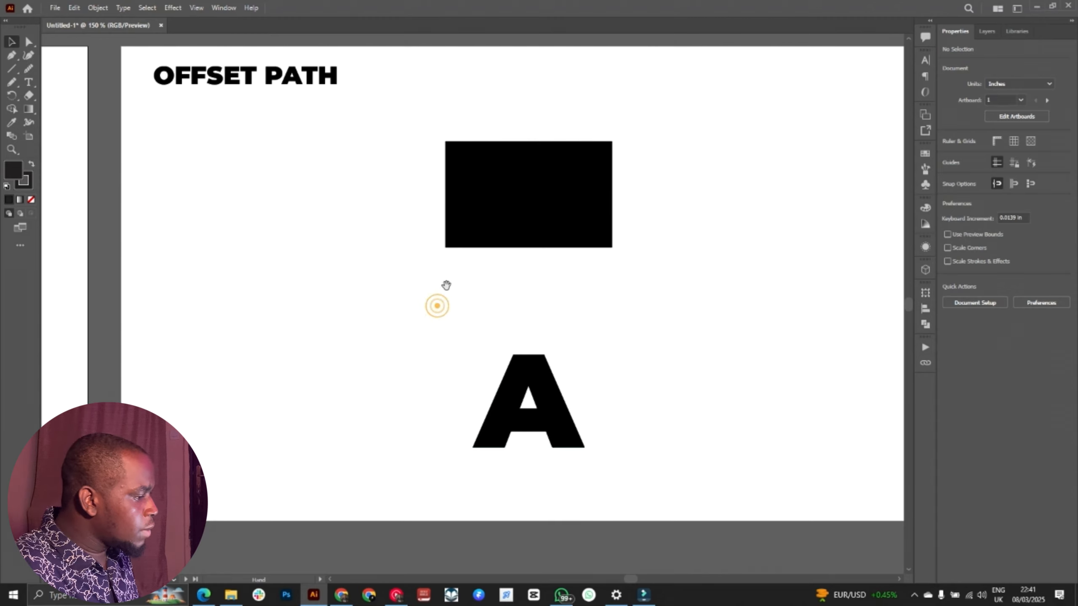
# Step: Select the letter A and try raising its stroke weight to 8 pt
pyautogui.click(532, 373)
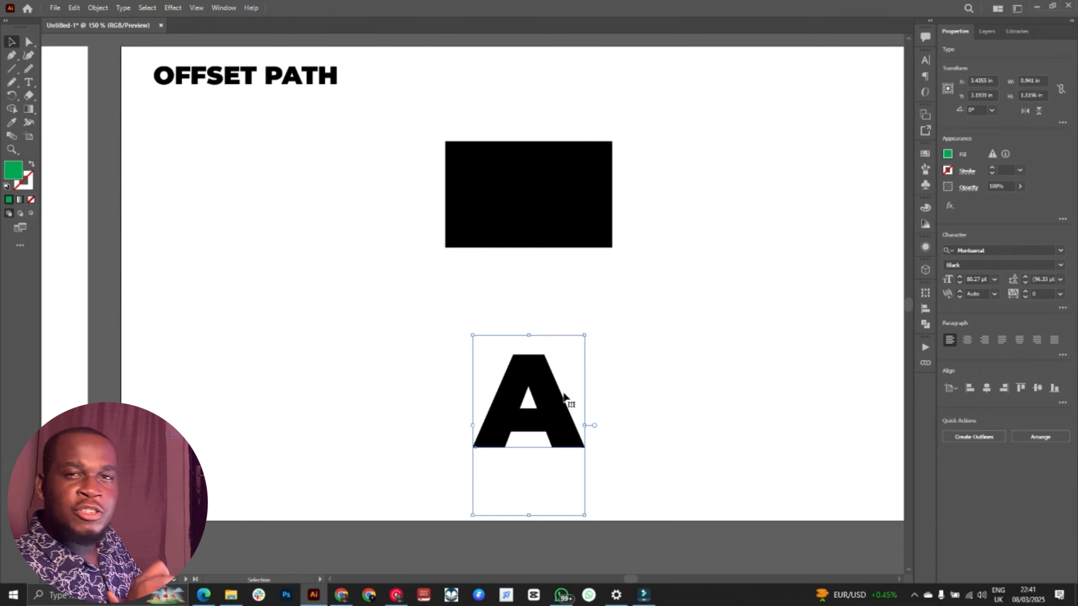
pyautogui.click(684, 354)
pyautogui.click(555, 404)
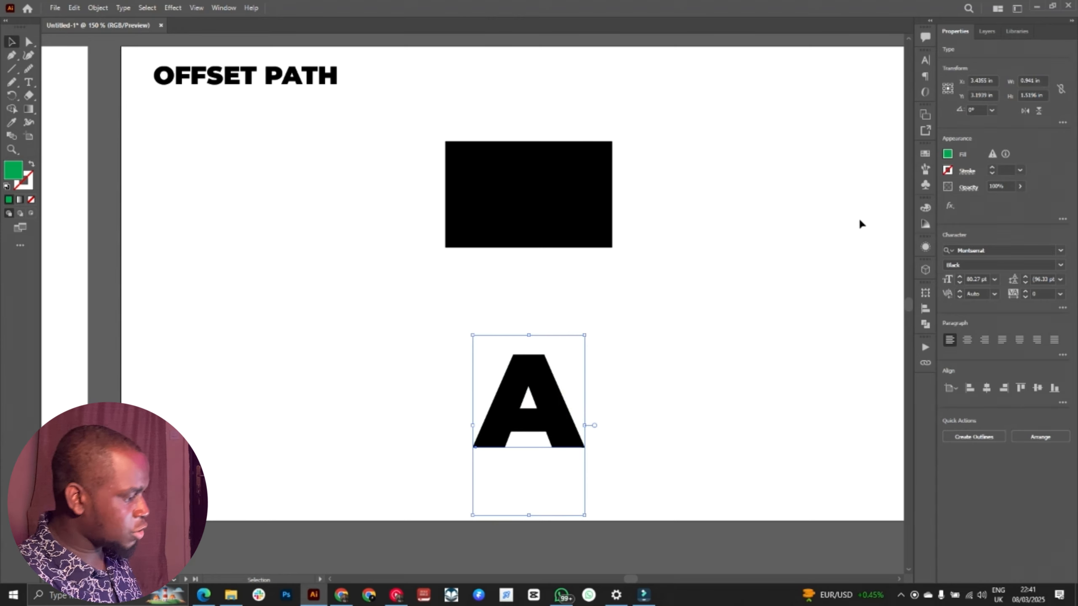
pyautogui.click(992, 167)
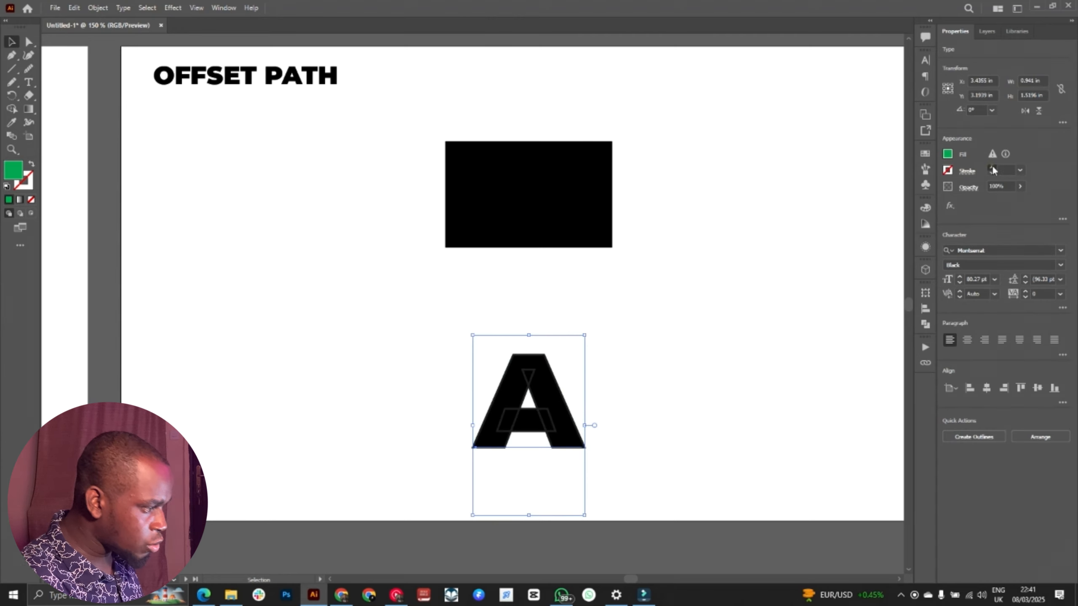
pyautogui.click(991, 166)
pyautogui.click(992, 166)
pyautogui.click(991, 166)
pyautogui.click(992, 167)
pyautogui.click(992, 167)
pyautogui.click(992, 166)
pyautogui.click(992, 167)
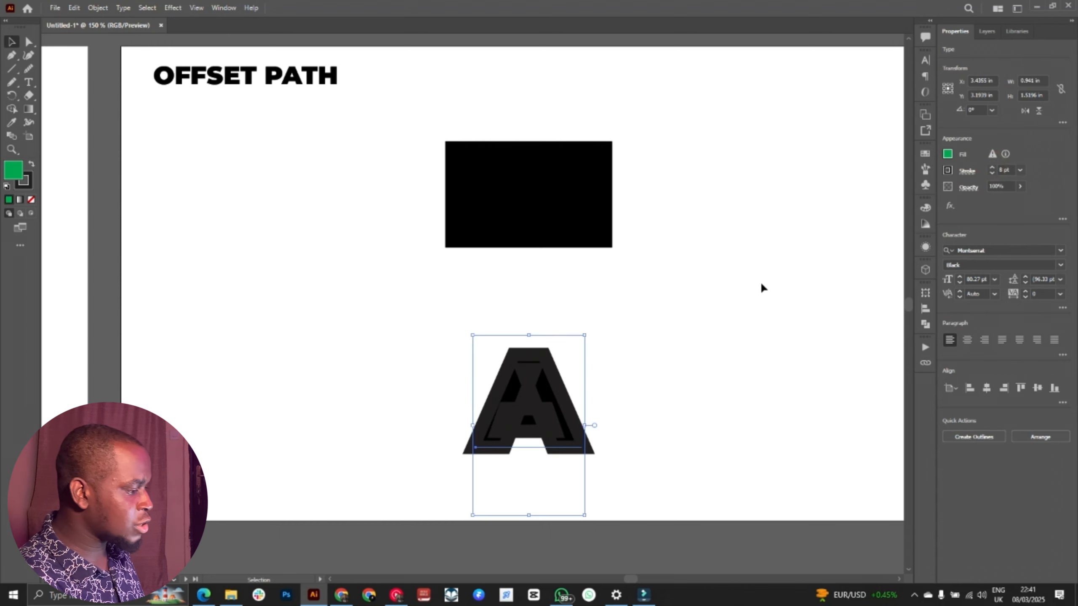
# Step: Undo the stroke weight changes, return the letter A to no stroke and deselect it
pyautogui.hotkey('ctrl', 'z')
pyautogui.hotkey('ctrl', 'z')
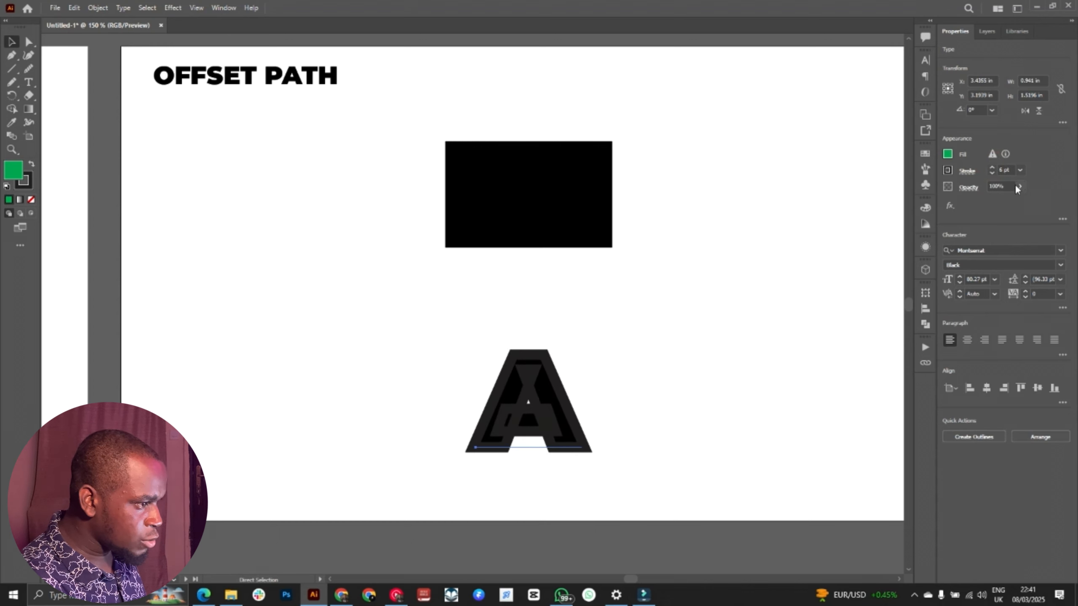
pyautogui.click(989, 171)
pyautogui.click(727, 273)
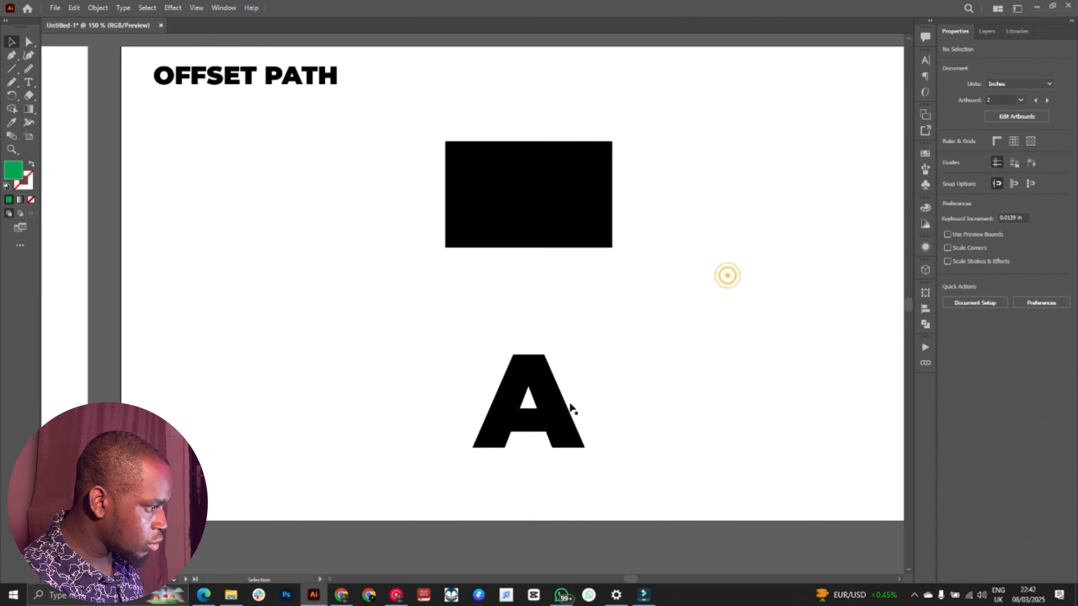
# Step: Move the letter A up and to the left, closer to the rectangle, and display its appearance attributes
pyautogui.click(568, 403)
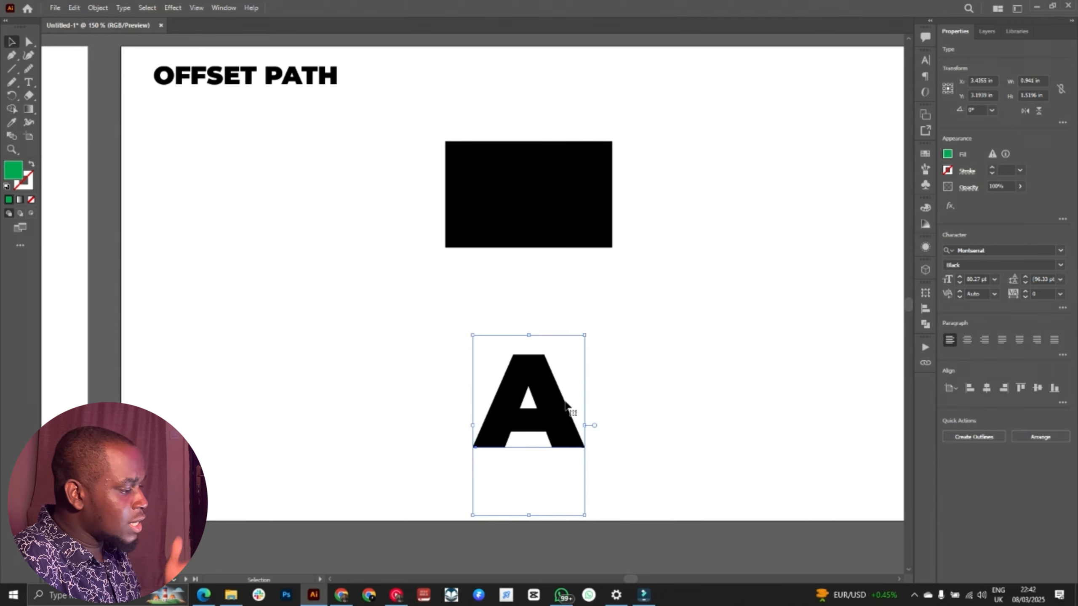
pyautogui.moveTo(565, 404); pyautogui.dragTo(524, 364)
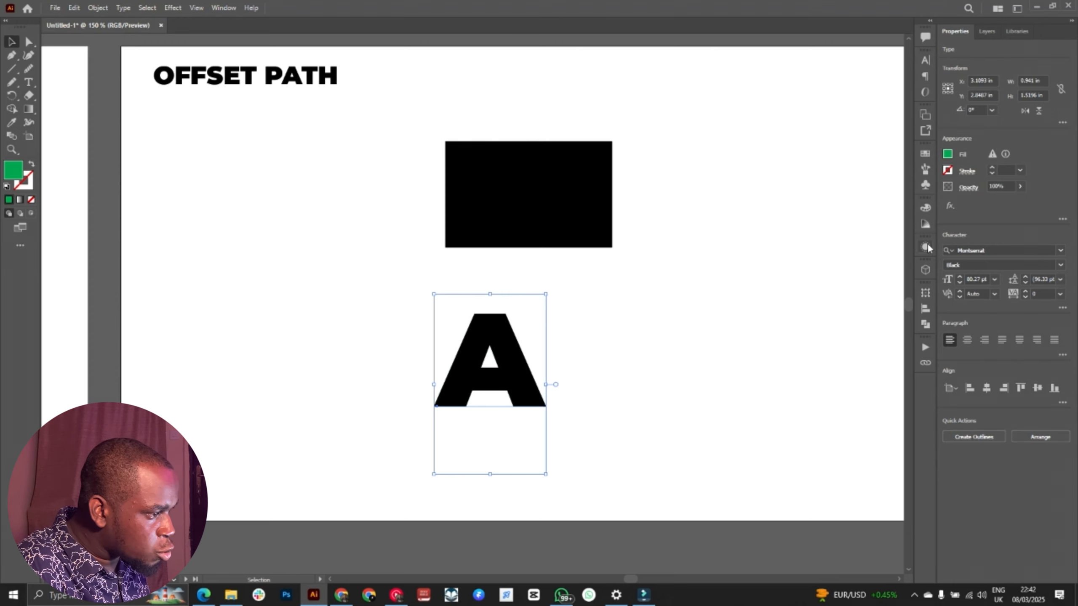
pyautogui.click(227, 8)
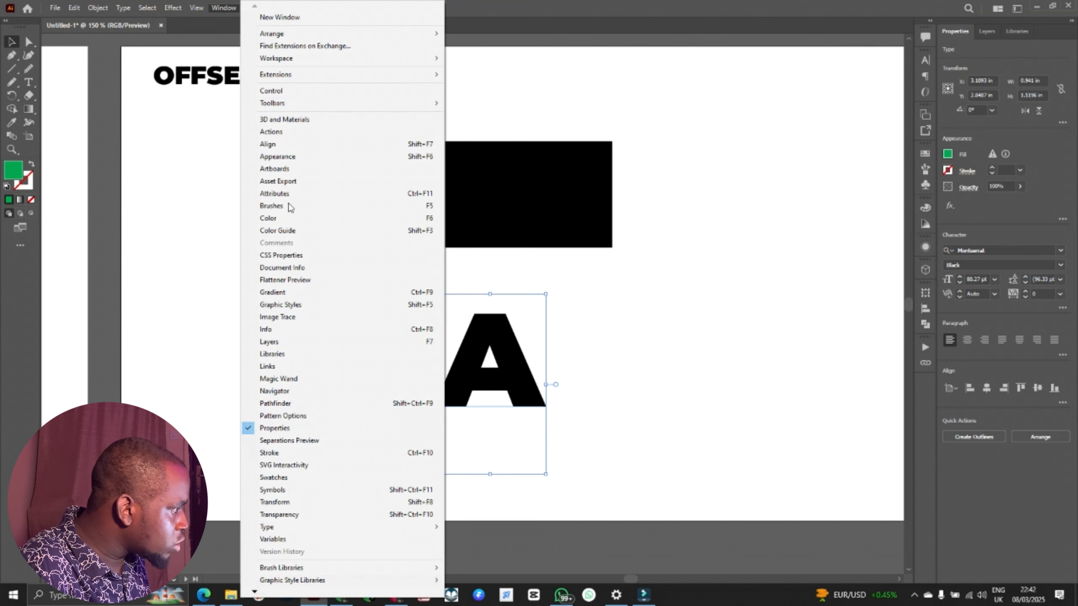
pyautogui.click(311, 157)
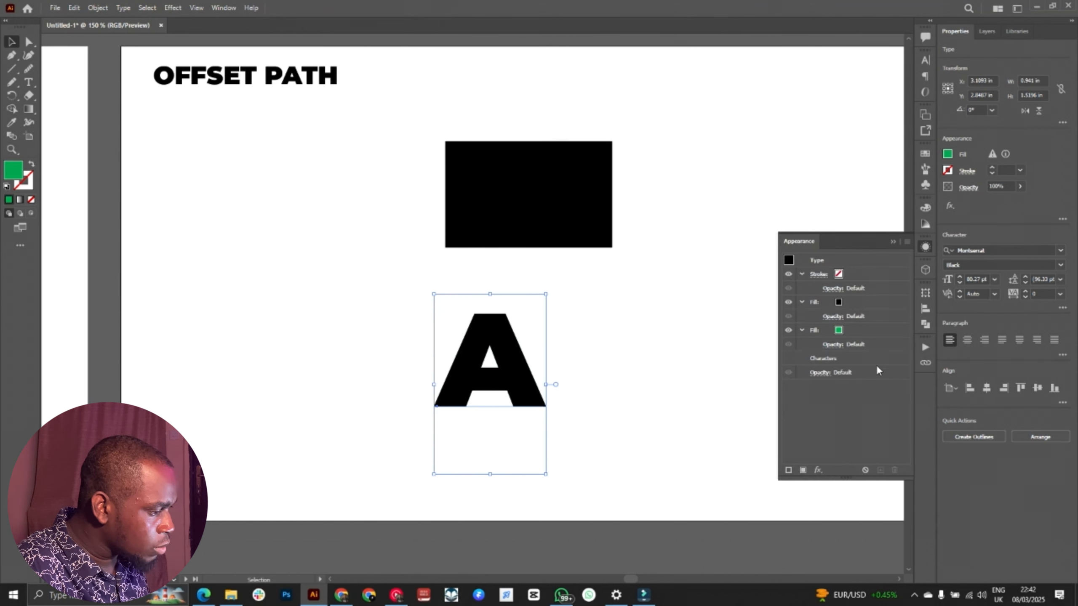
# Step: Try to delete the letter A's lower green fill, and undo the deletion
pyautogui.click(840, 302)
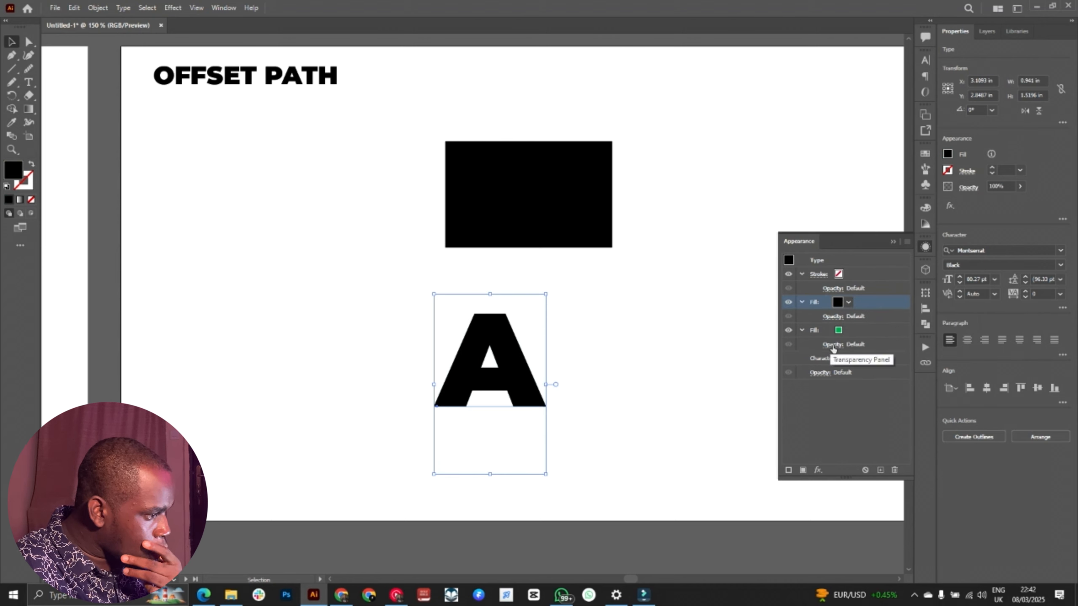
pyautogui.click(859, 331)
pyautogui.press('Delete')
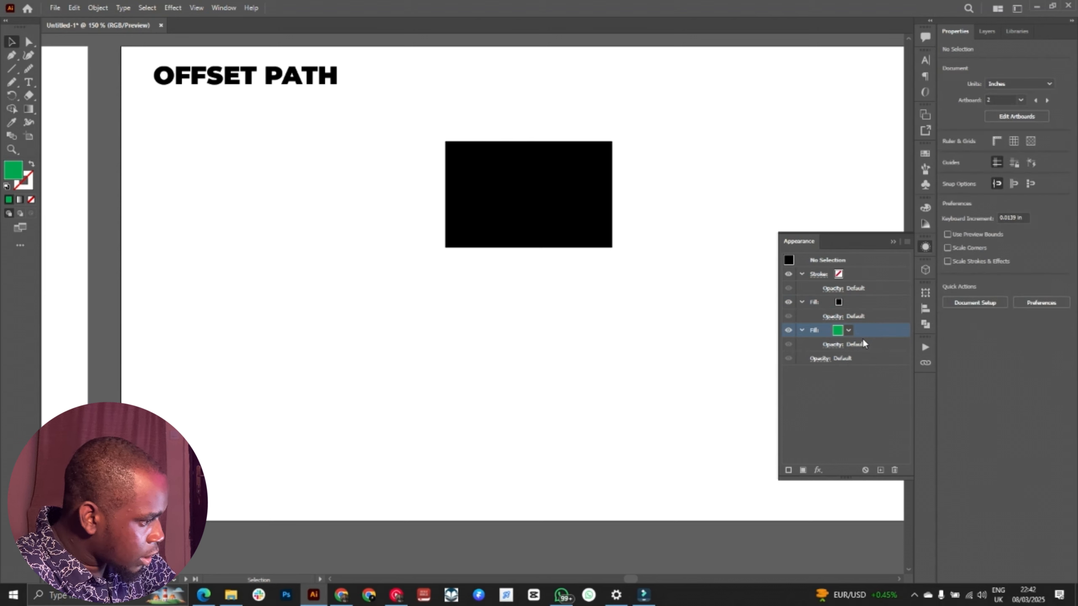
pyautogui.hotkey('ctrl', 'z')
# Step: Remove the lower green fill from the letter A's appearance, keeping the black fill
pyautogui.click(866, 303)
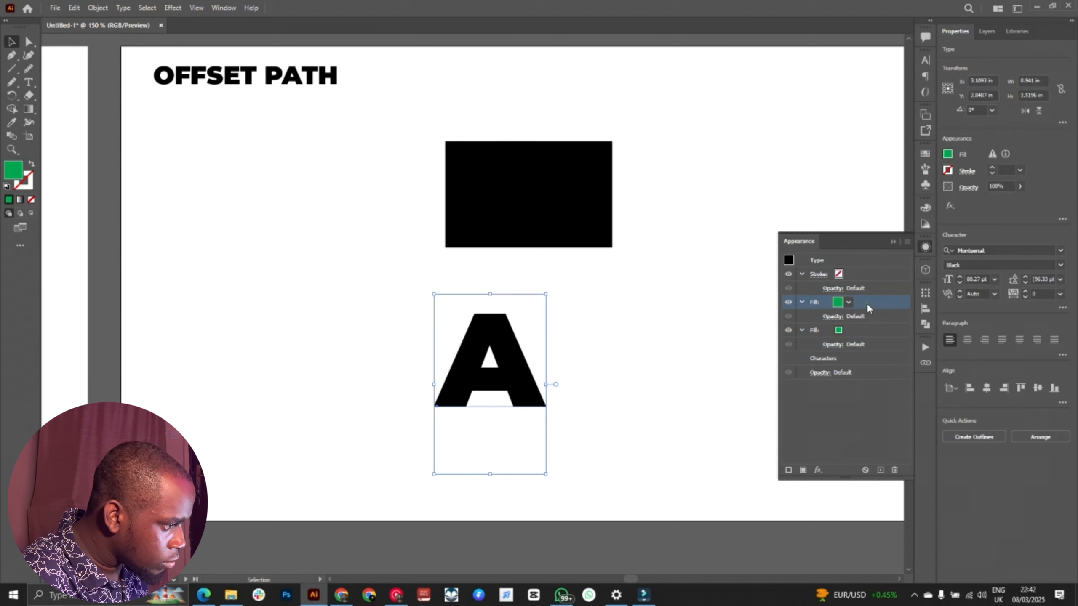
pyautogui.click(870, 331)
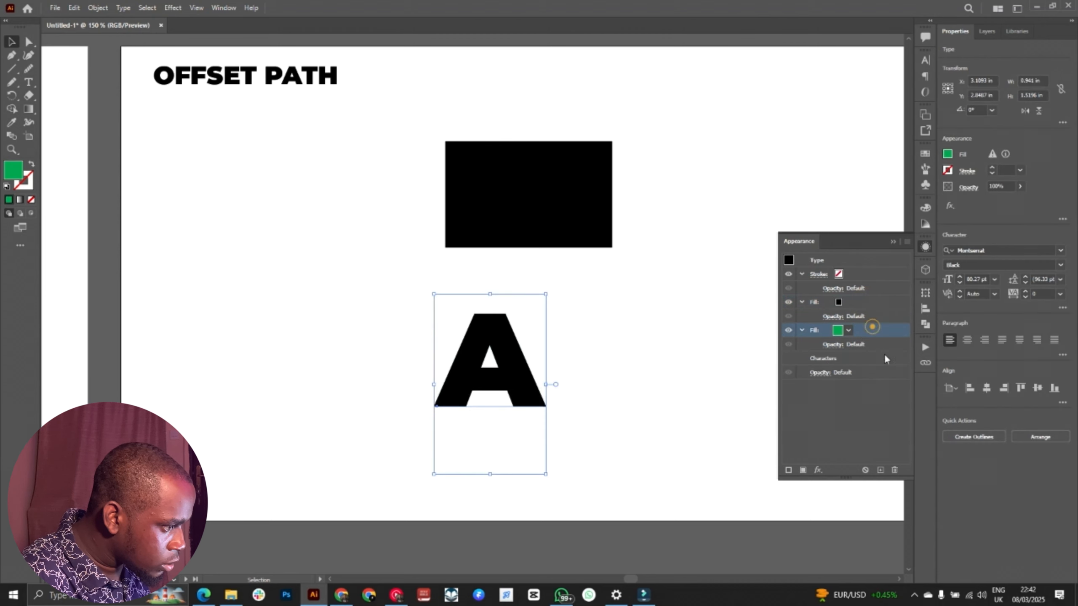
pyautogui.click(895, 470)
# Step: Add a second fill to the letter A, based on its black fill
pyautogui.click(865, 304)
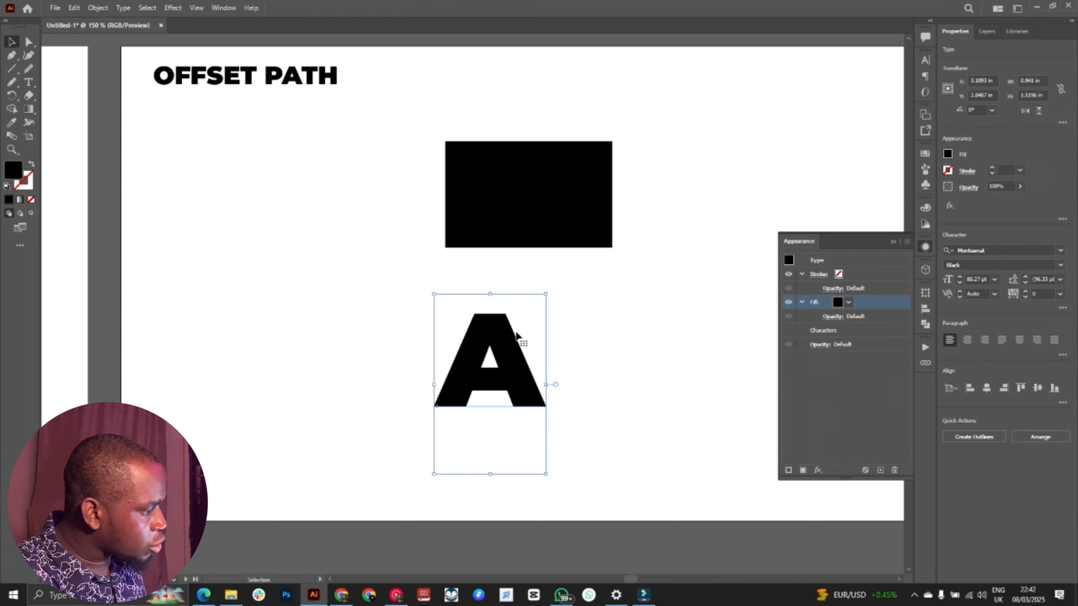
pyautogui.click(849, 302)
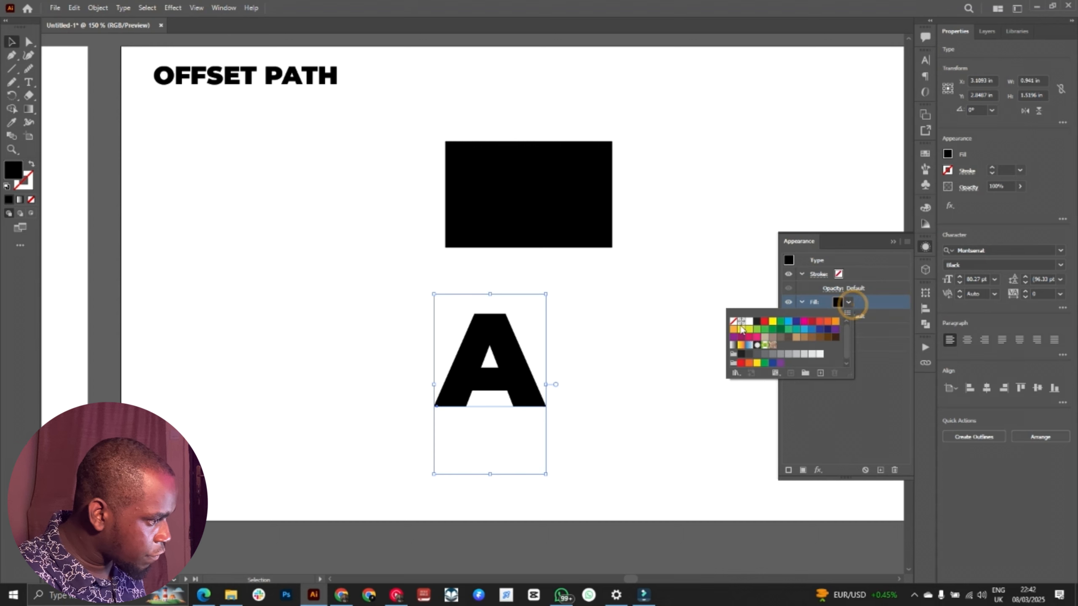
pyautogui.click(865, 300)
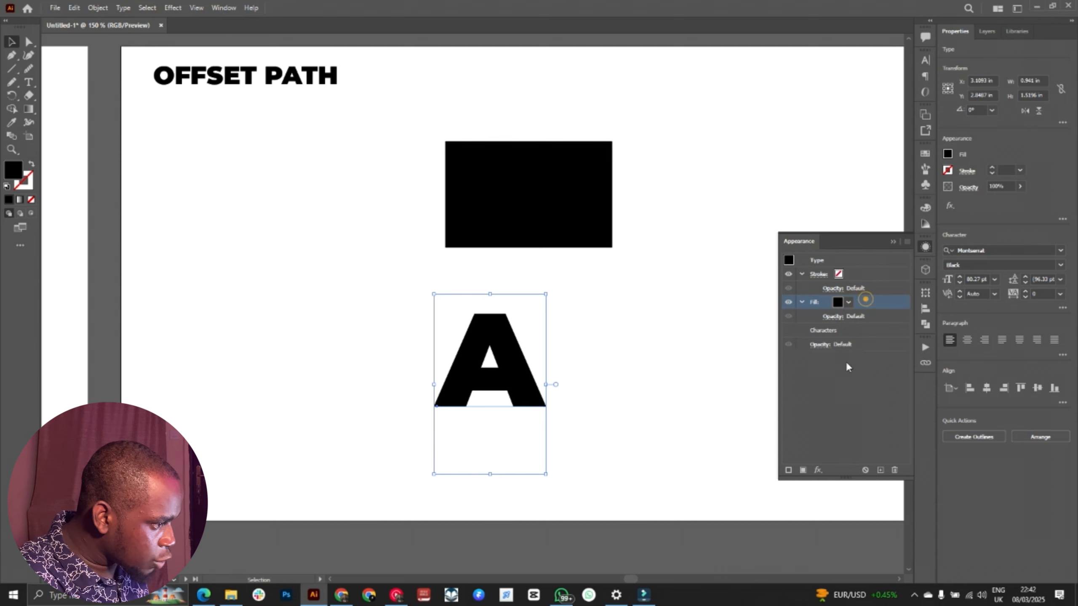
pyautogui.click(803, 470)
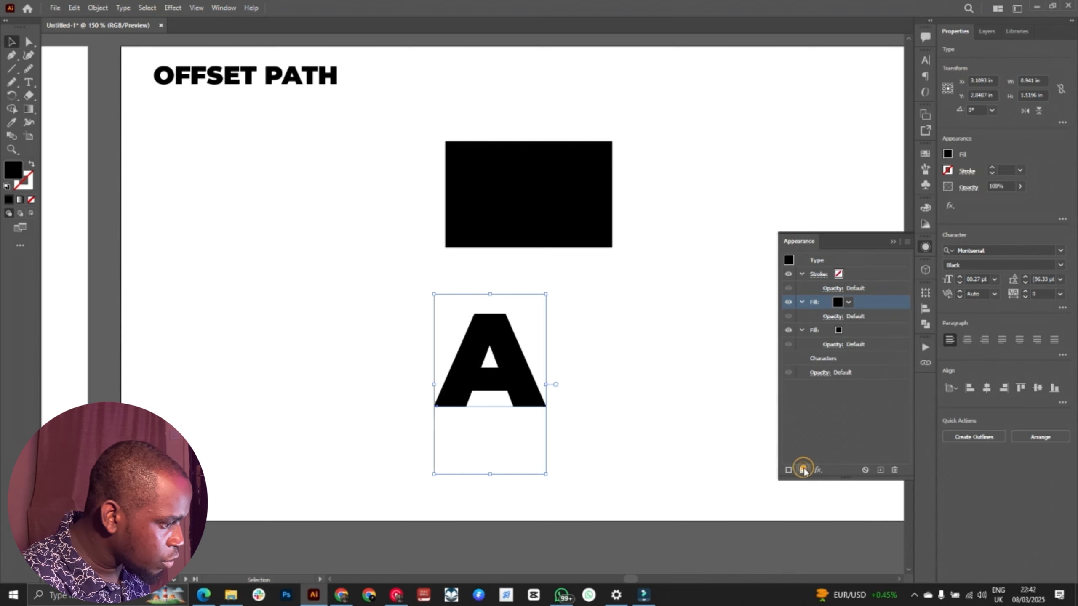
# Step: Set the letter A's lower fill to the dark green swatch C=90 M=30 Y=95 K=30
pyautogui.click(856, 333)
pyautogui.click(857, 332)
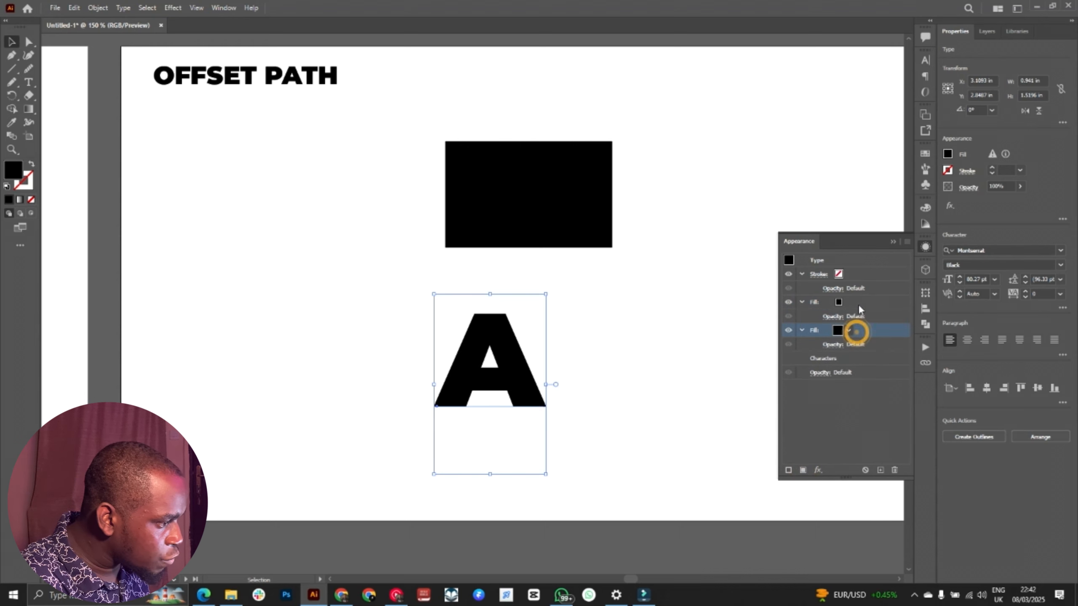
pyautogui.click(839, 332)
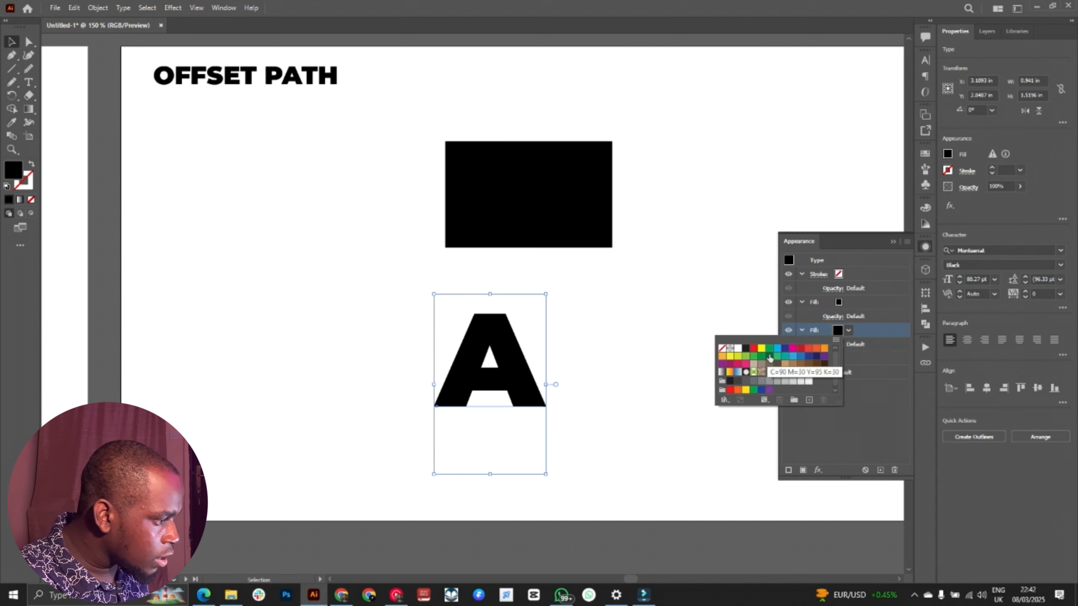
pyautogui.click(769, 349)
pyautogui.click(871, 377)
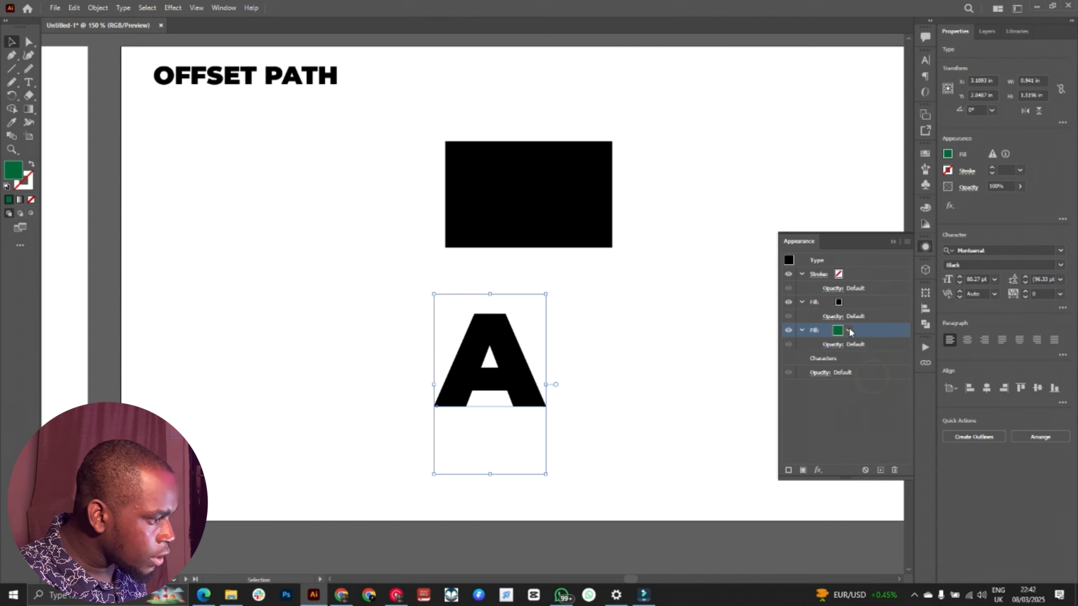
# Step: Apply an Offset Path effect of 0.09 in with Miter joins to the letter A's lower green fill
pyautogui.click(818, 469)
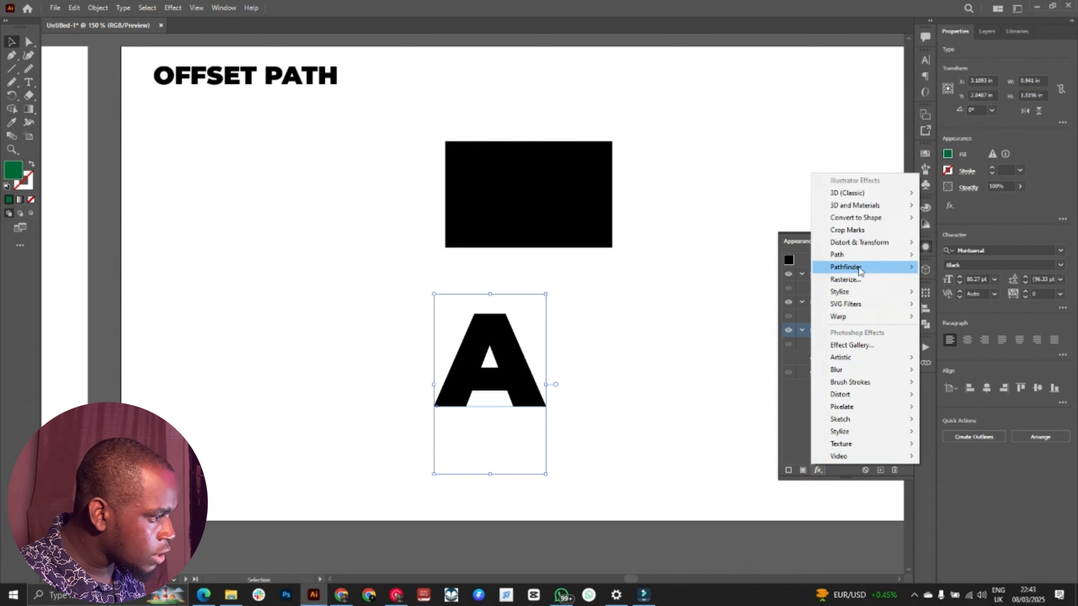
pyautogui.moveTo(871, 260)
pyautogui.click(952, 253)
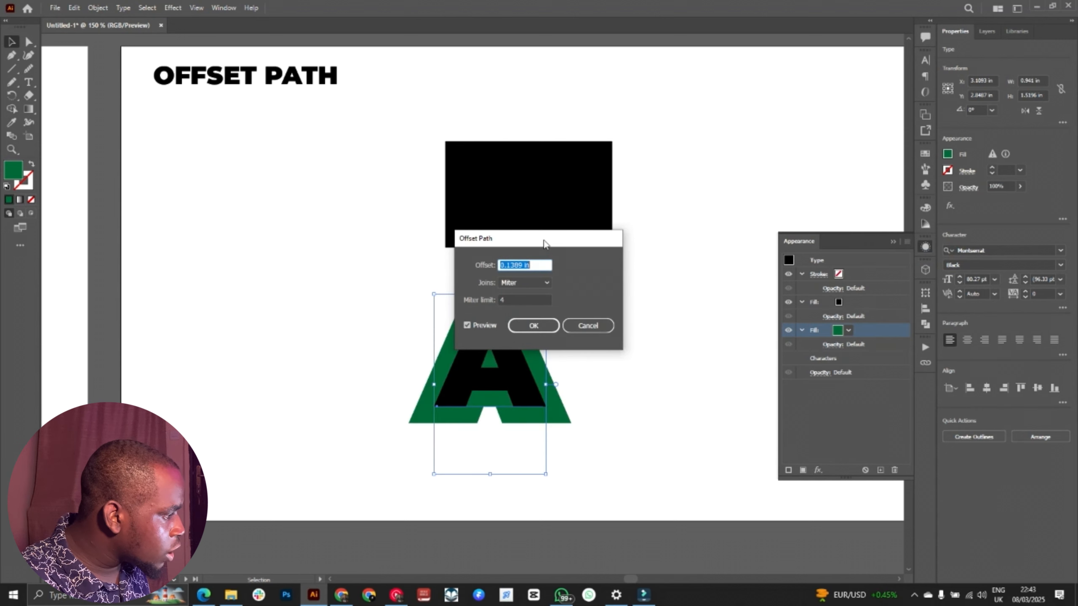
pyautogui.moveTo(541, 239); pyautogui.dragTo(785, 217)
pyautogui.click(779, 242)
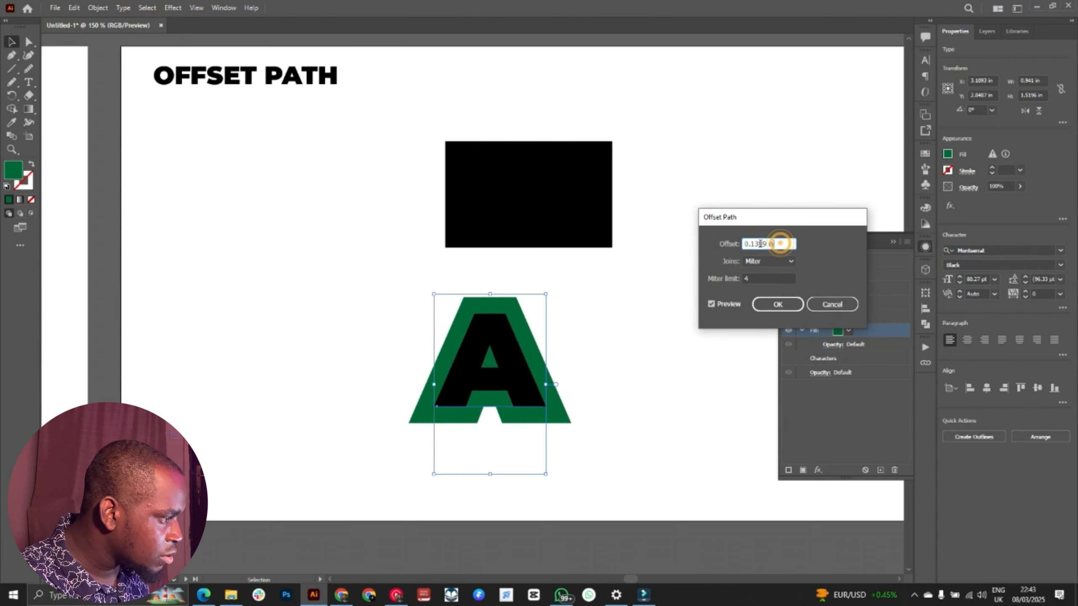
pyautogui.moveTo(756, 243); pyautogui.dragTo(786, 240)
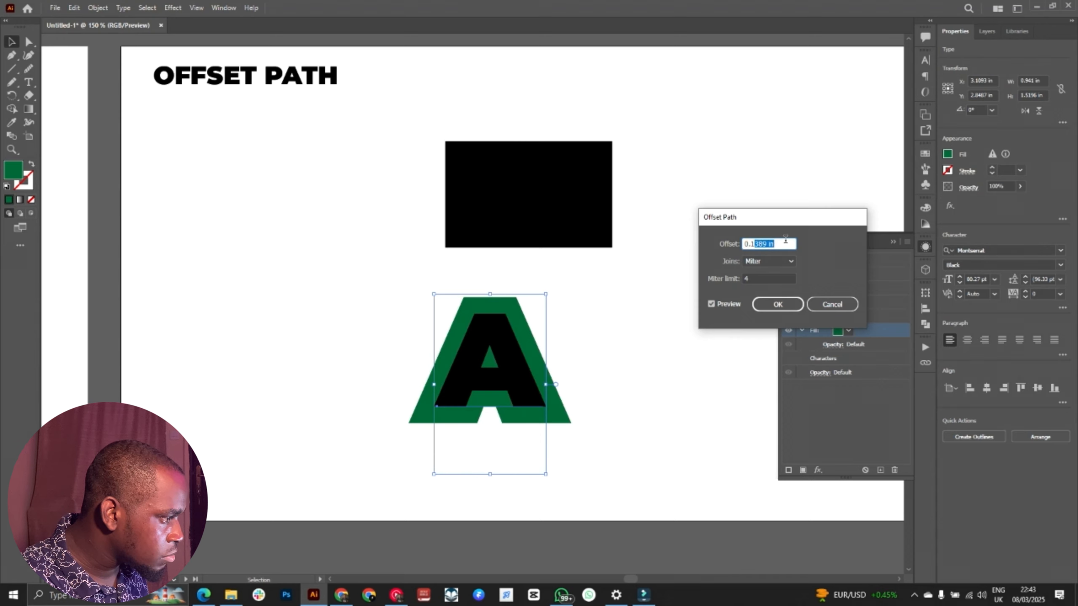
pyautogui.press('BackSpace')
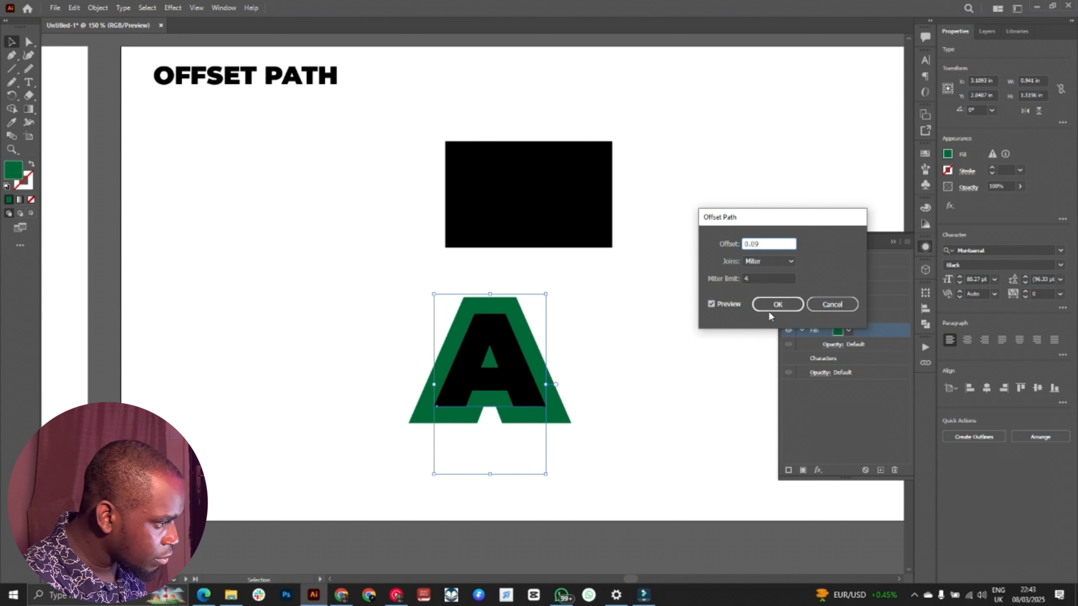
pyautogui.click(777, 304)
pyautogui.click(593, 316)
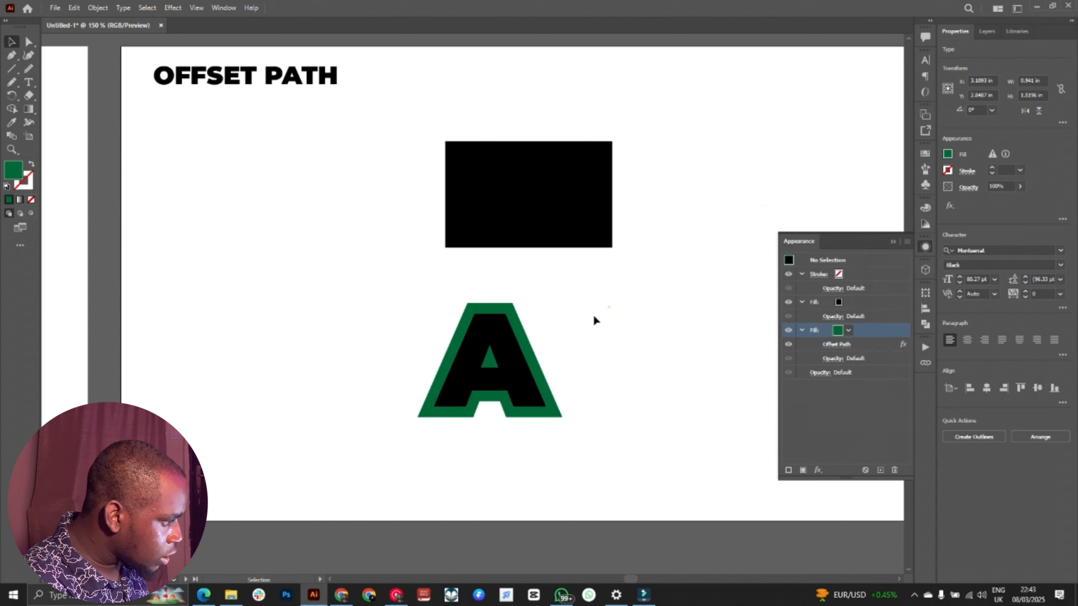
# Step: Set the letter A's upper fill to the lightest grey swatch
pyautogui.click(465, 386)
pyautogui.moveTo(635, 378); pyautogui.dragTo(529, 381)
pyautogui.click(838, 302)
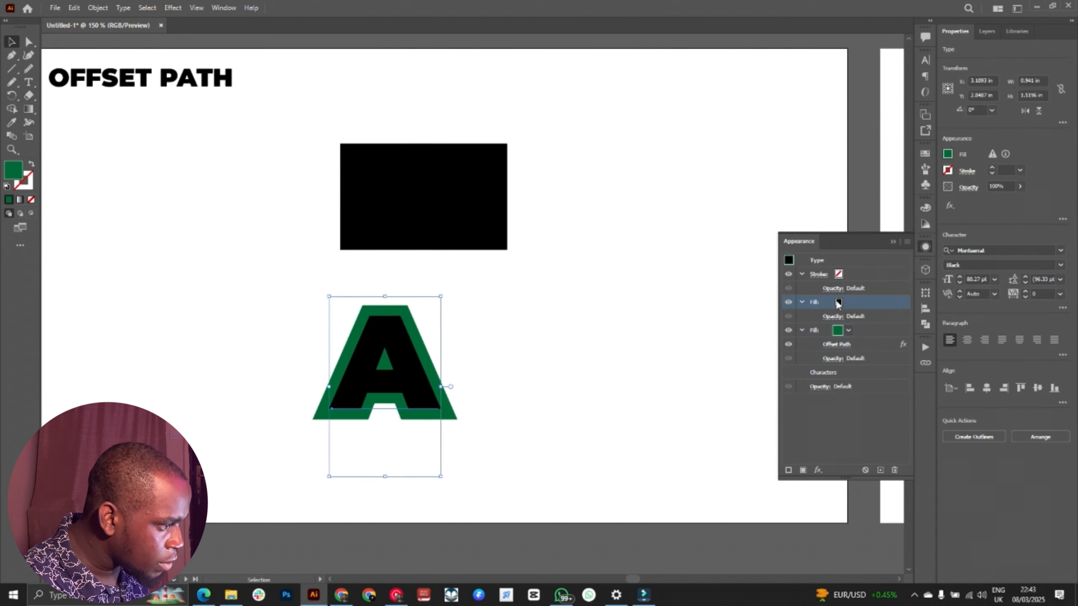
pyautogui.click(838, 301)
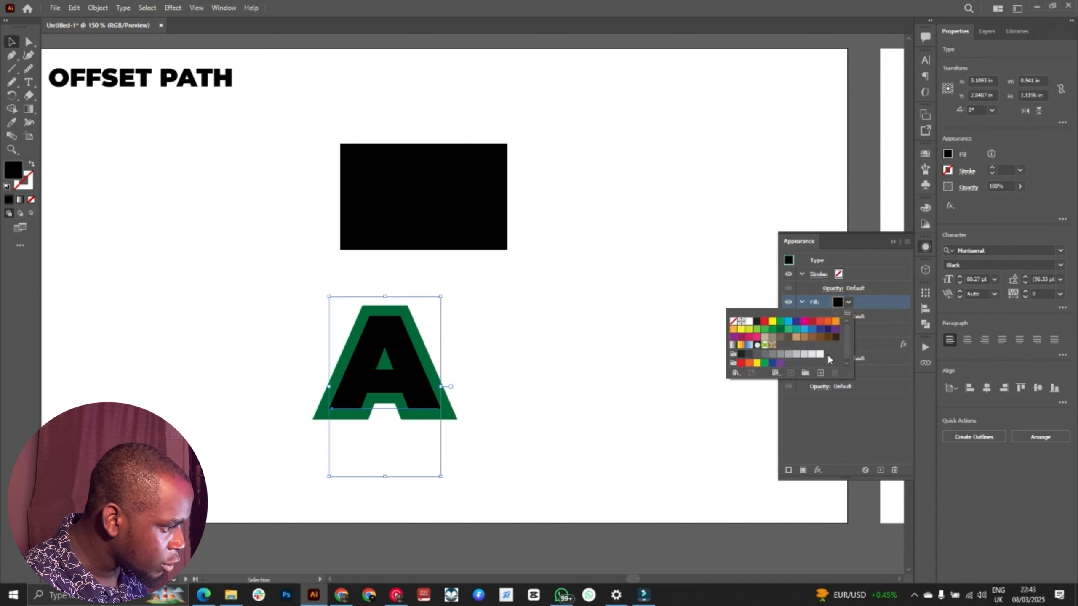
pyautogui.click(820, 354)
# Step: Add the letters bcd after the live A so that the outlined text reads Abcd
pyautogui.doubleClick(406, 372)
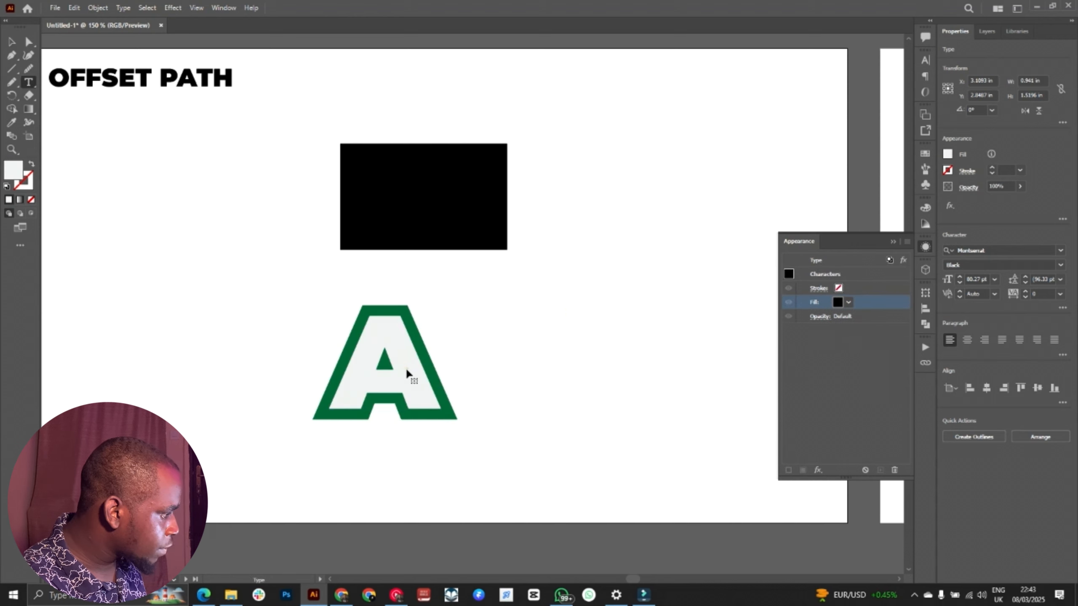
pyautogui.doubleClick(405, 372)
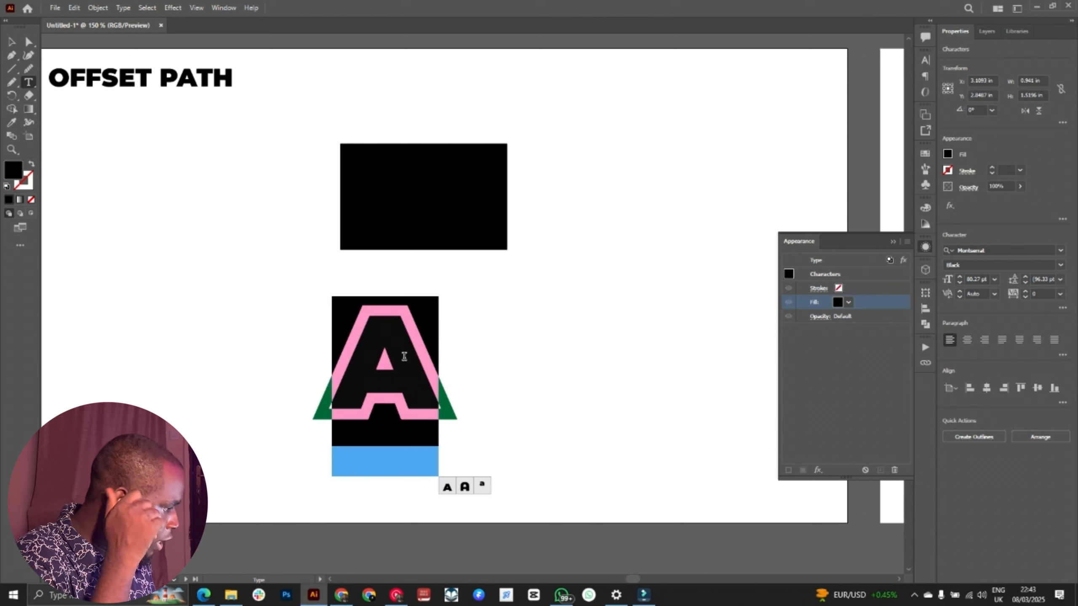
pyautogui.press('Right')
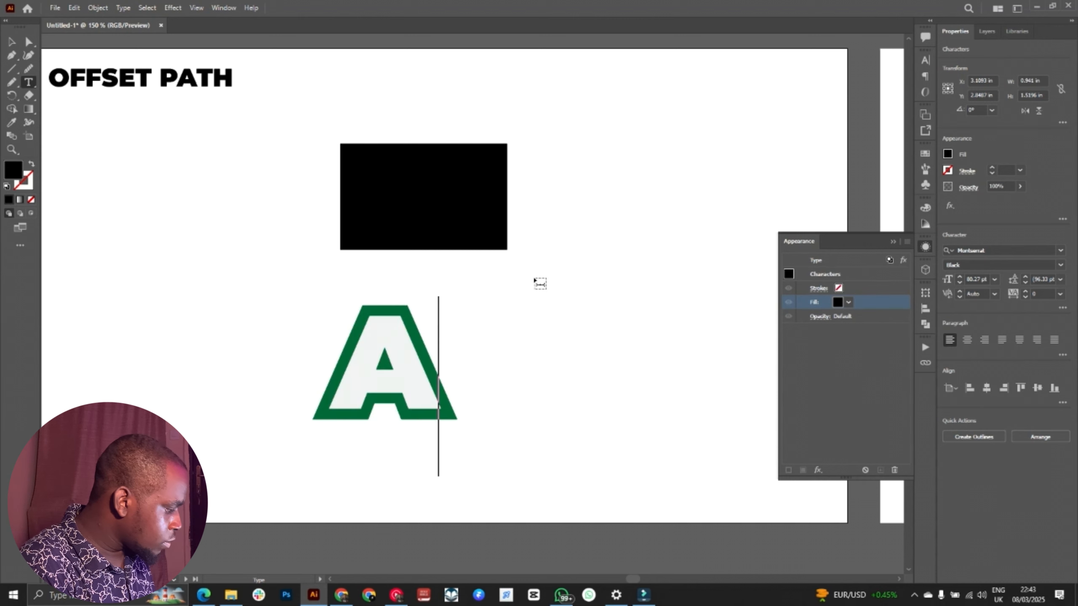
pyautogui.write('bcd')
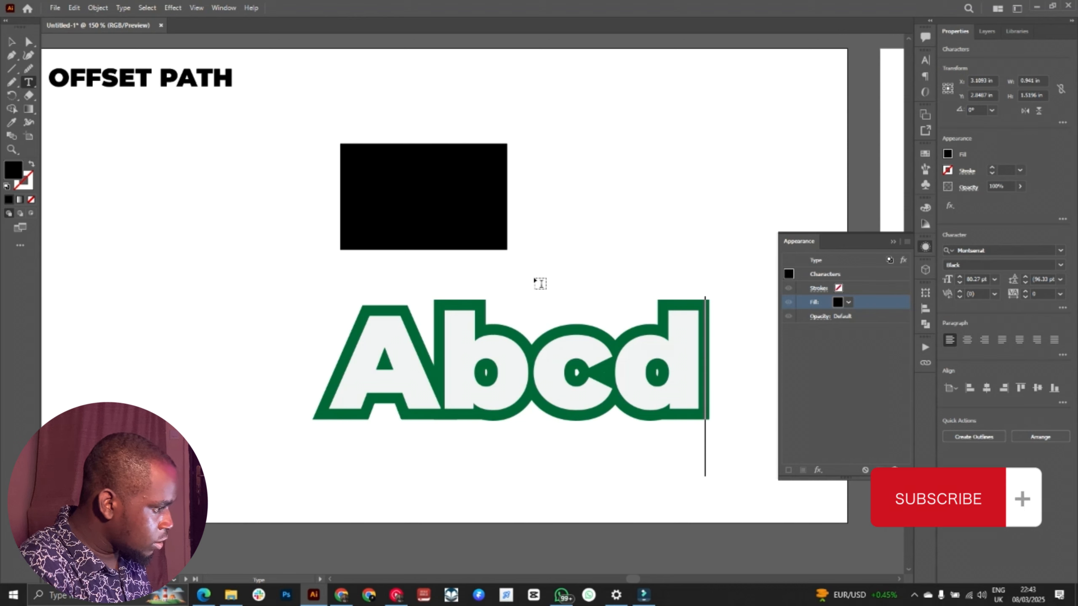
pyautogui.press('Escape')
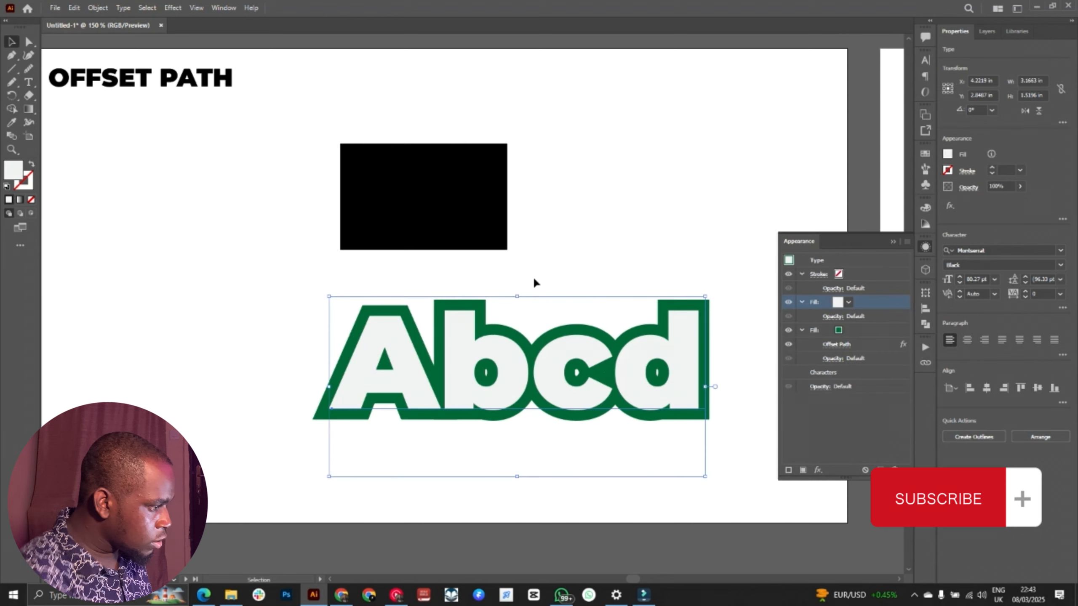
# Step: Move the Abcd text about 0.9 in to the left and the black rectangle up to about X 3.63 in, Y 0.87 in
pyautogui.moveTo(505, 372); pyautogui.dragTo(415, 372)
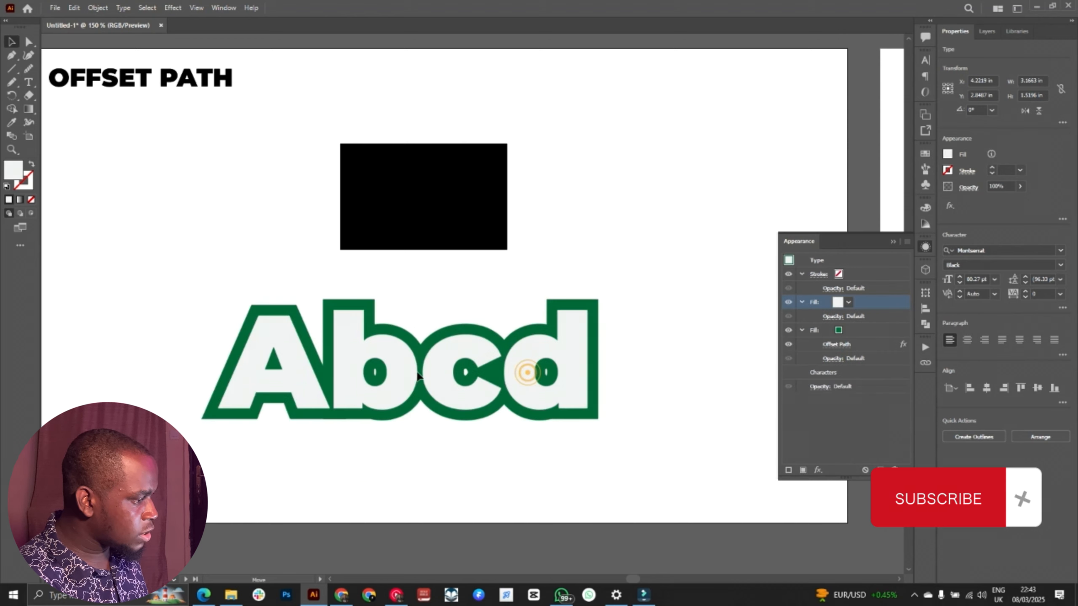
pyautogui.click(462, 194)
pyautogui.moveTo(465, 212); pyautogui.dragTo(488, 167)
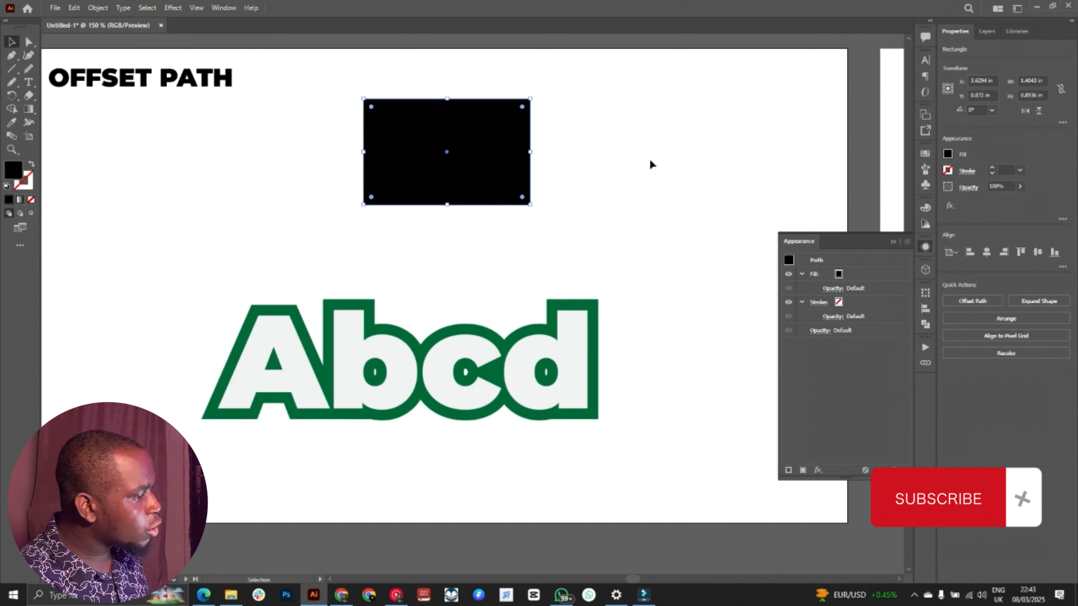
# Step: Add a second fill to the black rectangle and set the lower fill to the same dark green as the text outline
pyautogui.click(854, 276)
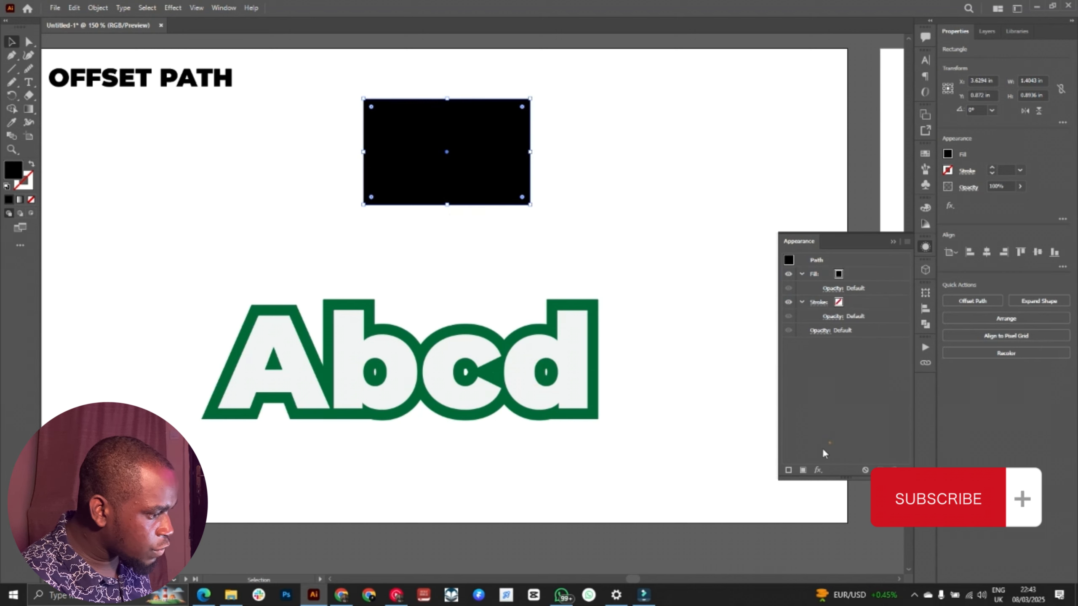
pyautogui.click(803, 469)
pyautogui.click(838, 302)
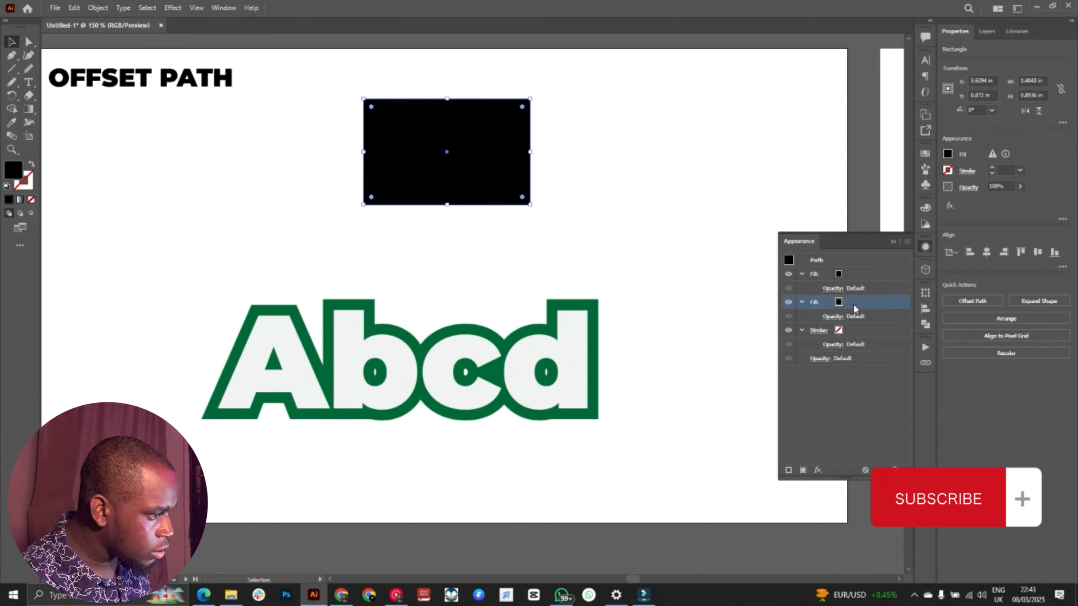
pyautogui.click(838, 302)
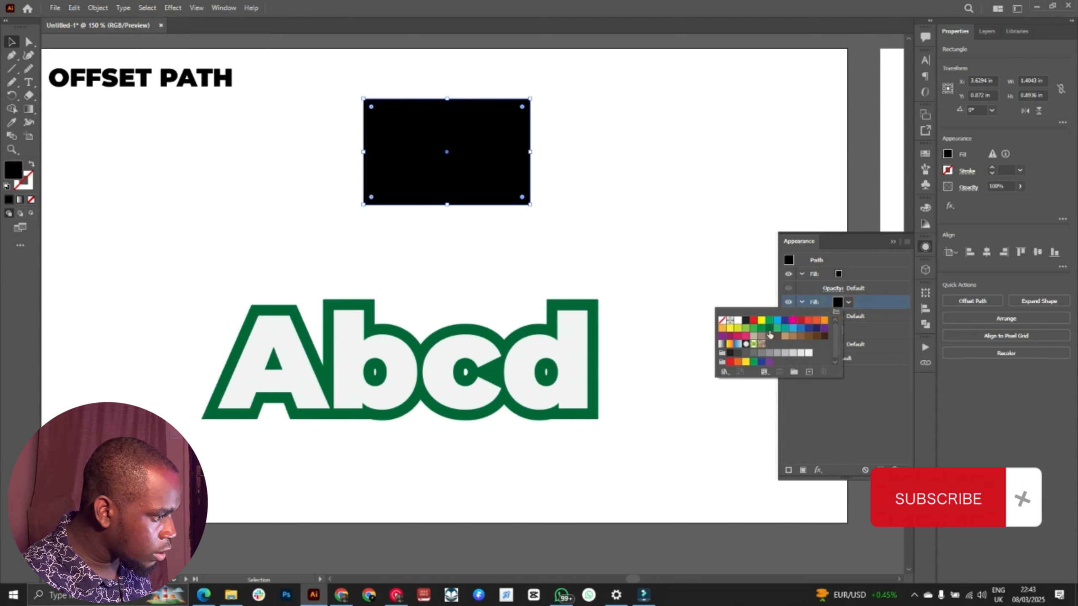
pyautogui.click(769, 328)
# Step: Set the rectangle's upper fill to the lightest grey swatch
pyautogui.click(839, 275)
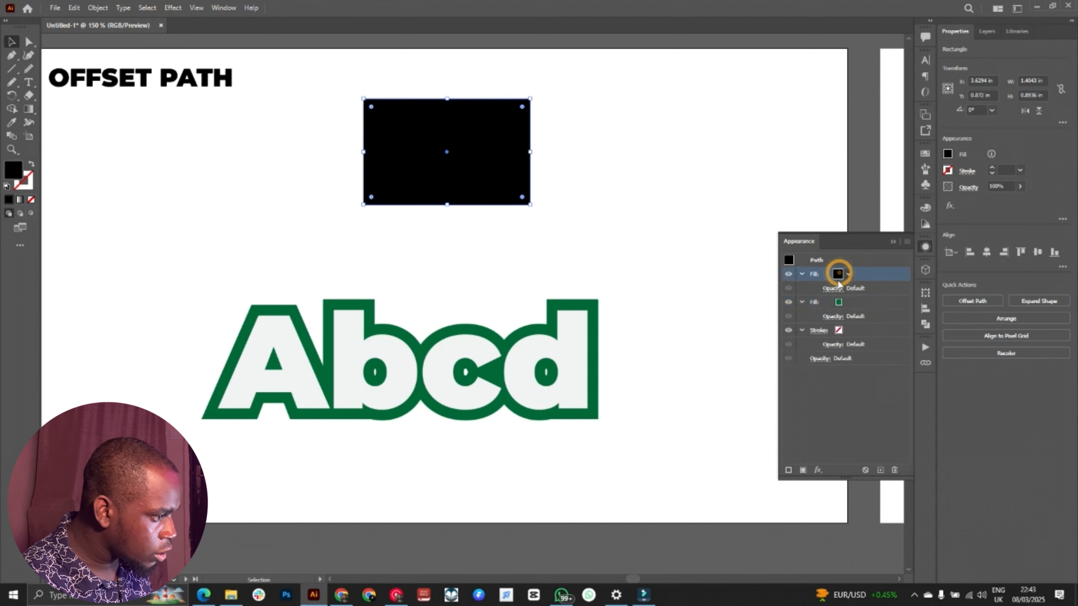
pyautogui.click(846, 273)
pyautogui.click(823, 326)
pyautogui.click(846, 389)
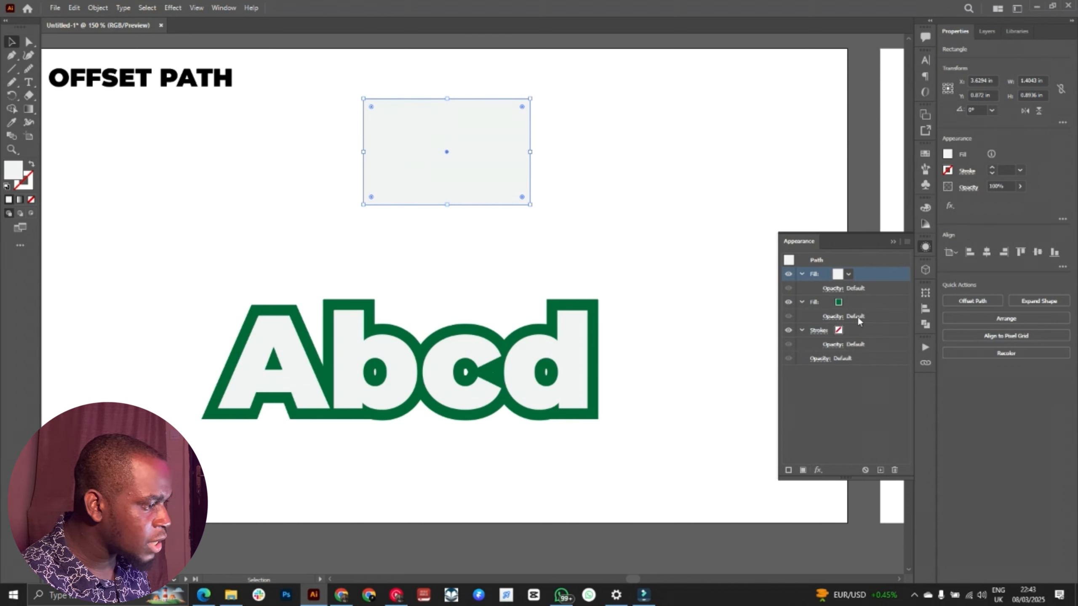
# Step: Apply an Offset Path effect to the rectangle's green fill to form an outer border
pyautogui.click(858, 304)
pyautogui.click(818, 470)
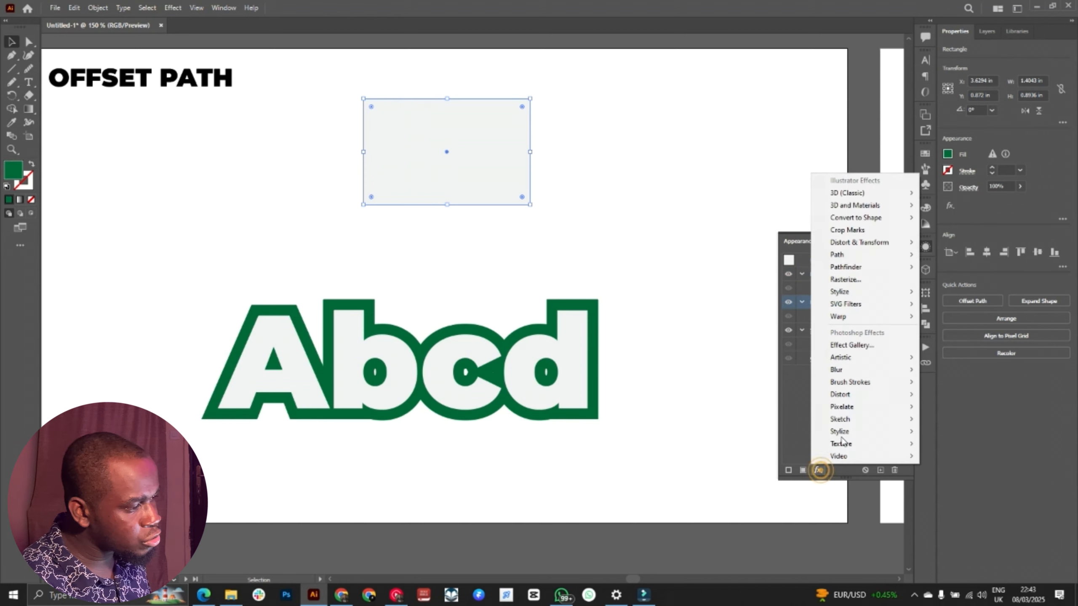
pyautogui.moveTo(874, 263)
pyautogui.click(953, 254)
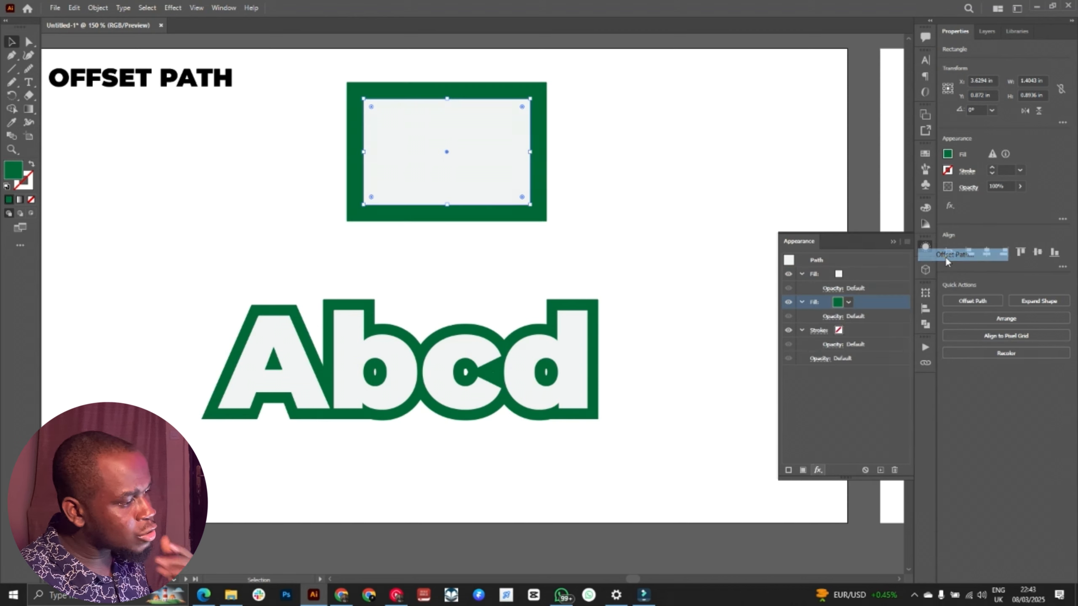
pyautogui.click(641, 181)
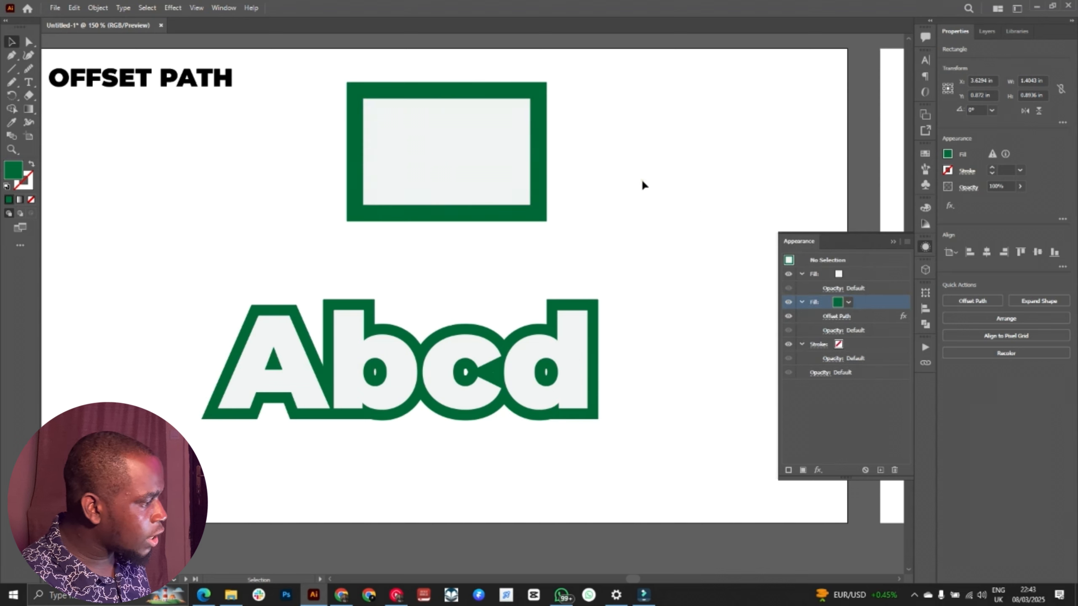
pyautogui.moveTo(623, 208); pyautogui.dragTo(742, 214)
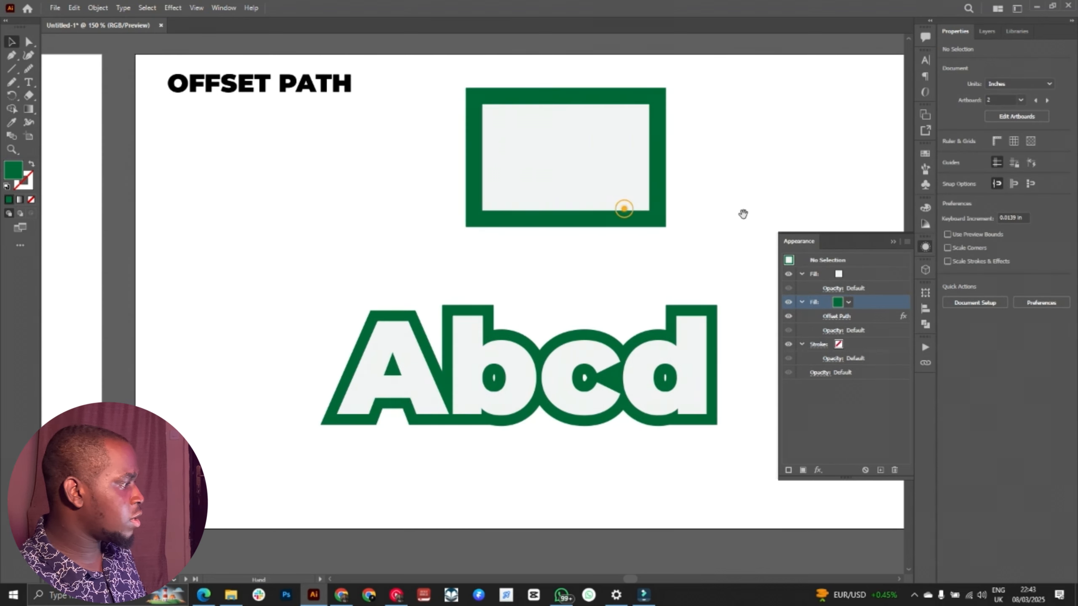
pyautogui.moveTo(719, 156); pyautogui.dragTo(591, 218)
pyautogui.click(728, 173)
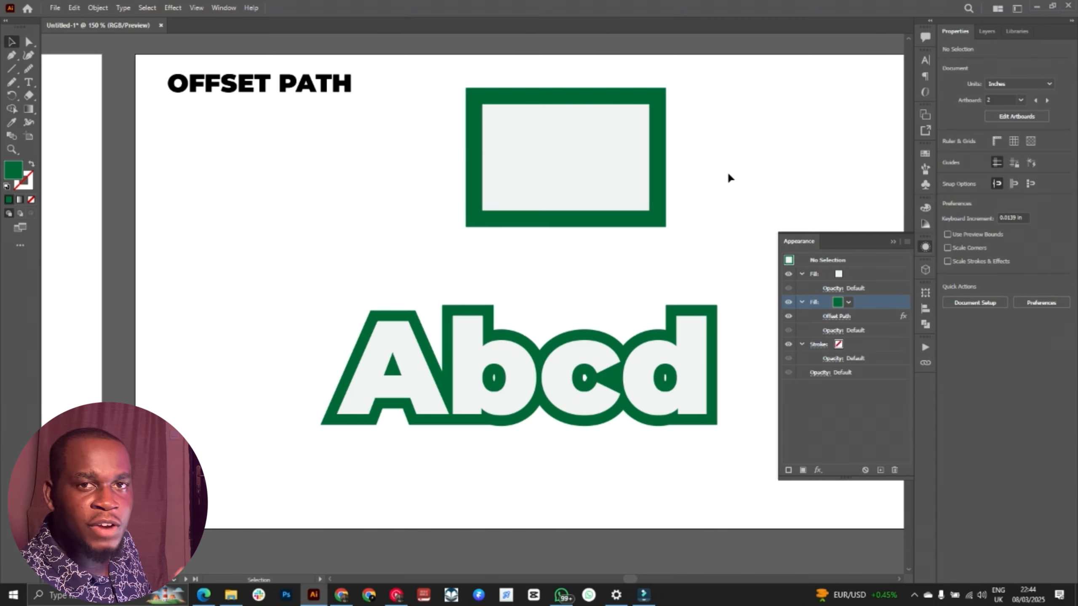
# Step: Go to the 3D TOOL artboard and select the large black letter C
pyautogui.hscroll(15, 728, 175)
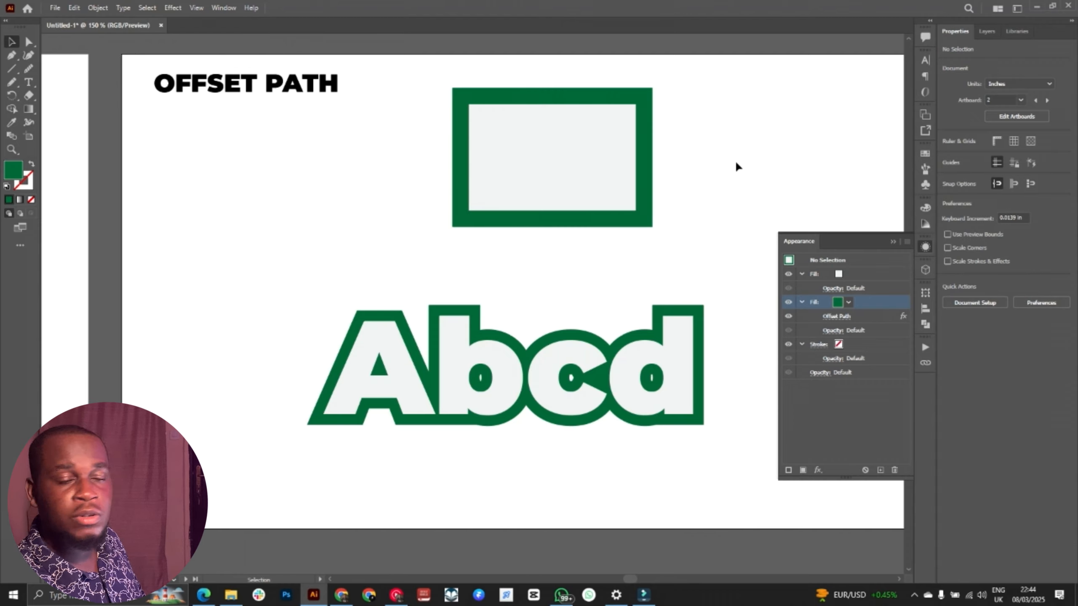
pyautogui.hscroll(5, 646, 154)
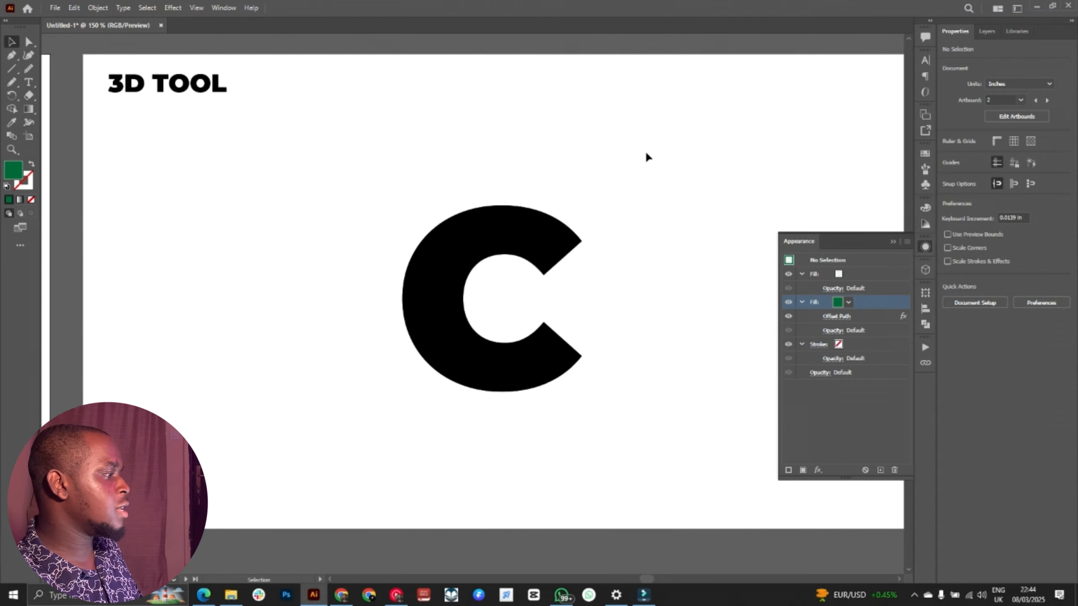
pyautogui.hscroll(-6, 646, 157)
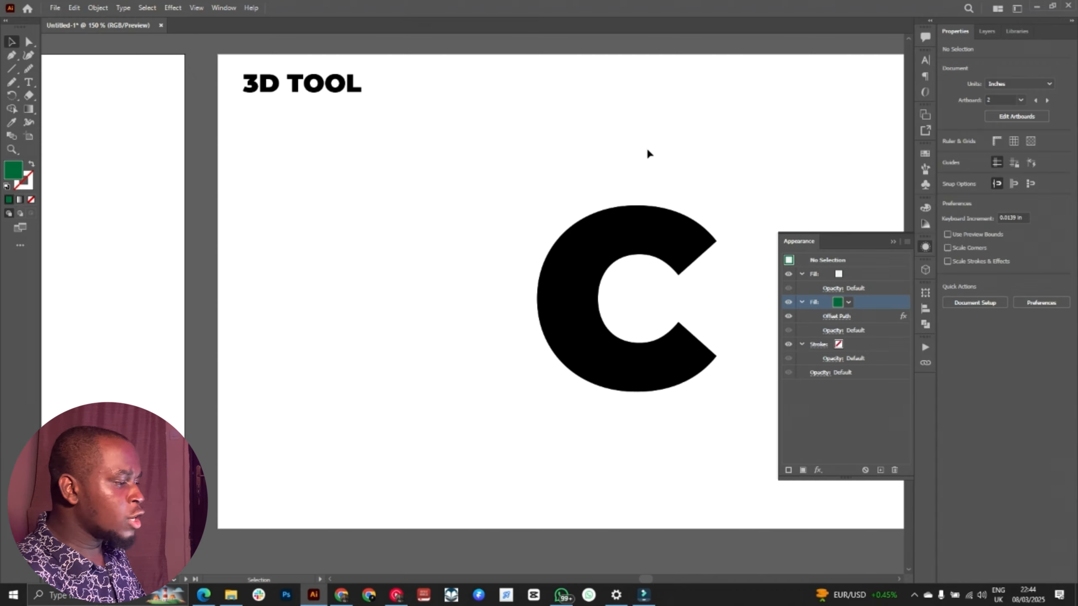
pyautogui.hscroll(3, 647, 154)
pyautogui.click(534, 234)
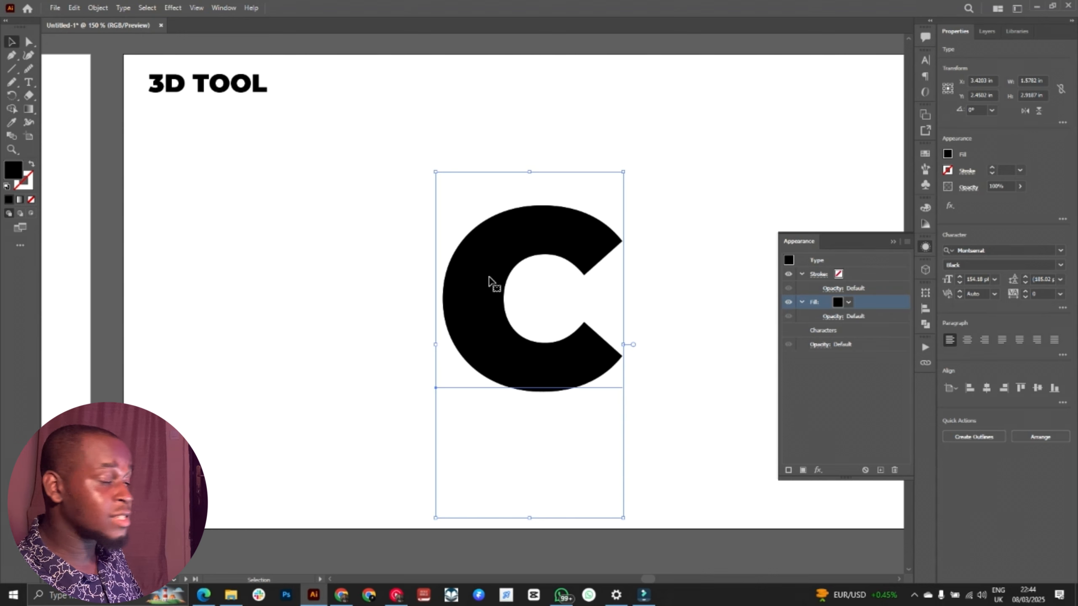
pyautogui.click(707, 210)
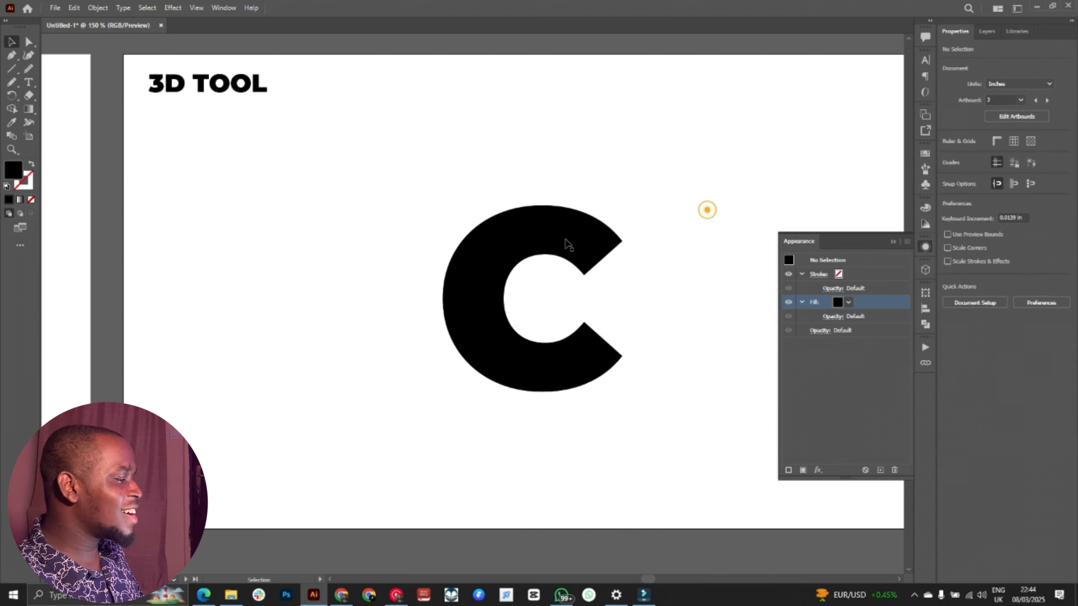
pyautogui.click(564, 239)
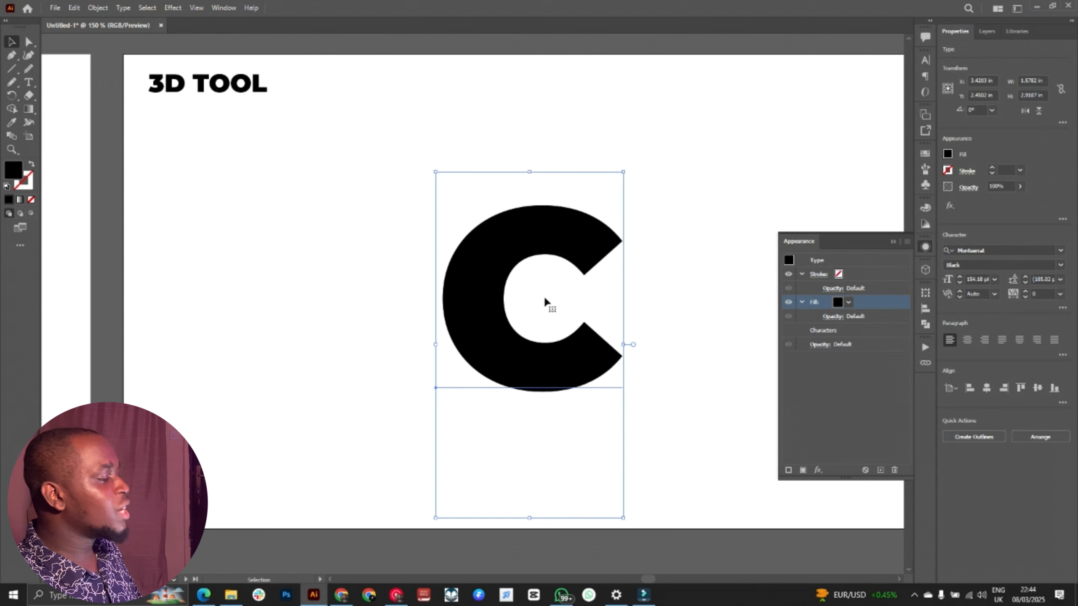
# Step: Put away the appearance settings and display the 3D and Materials options for the selected letter C
pyautogui.click(900, 242)
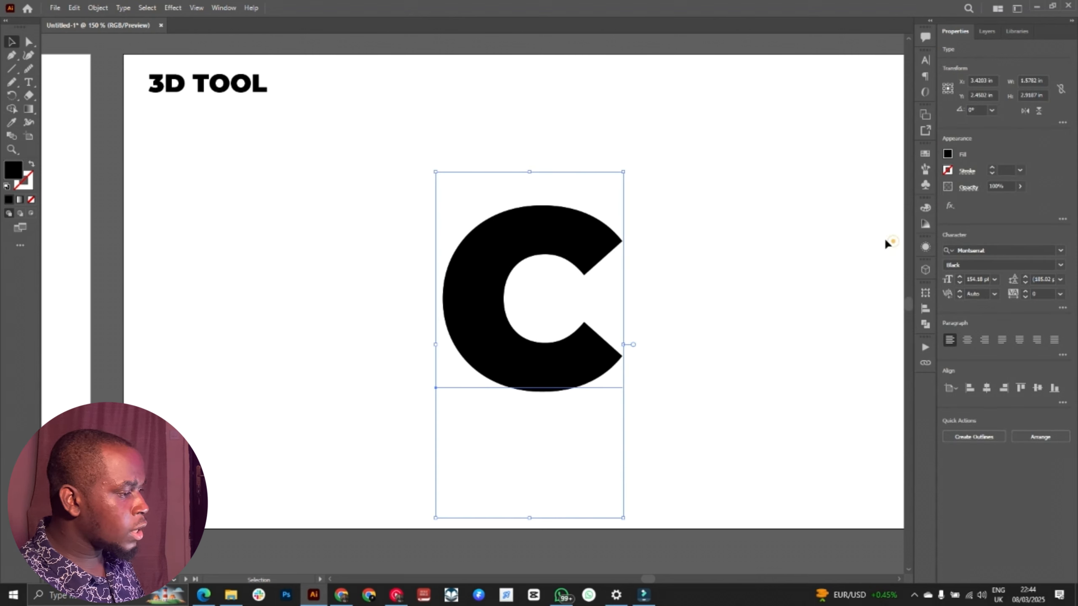
pyautogui.click(224, 8)
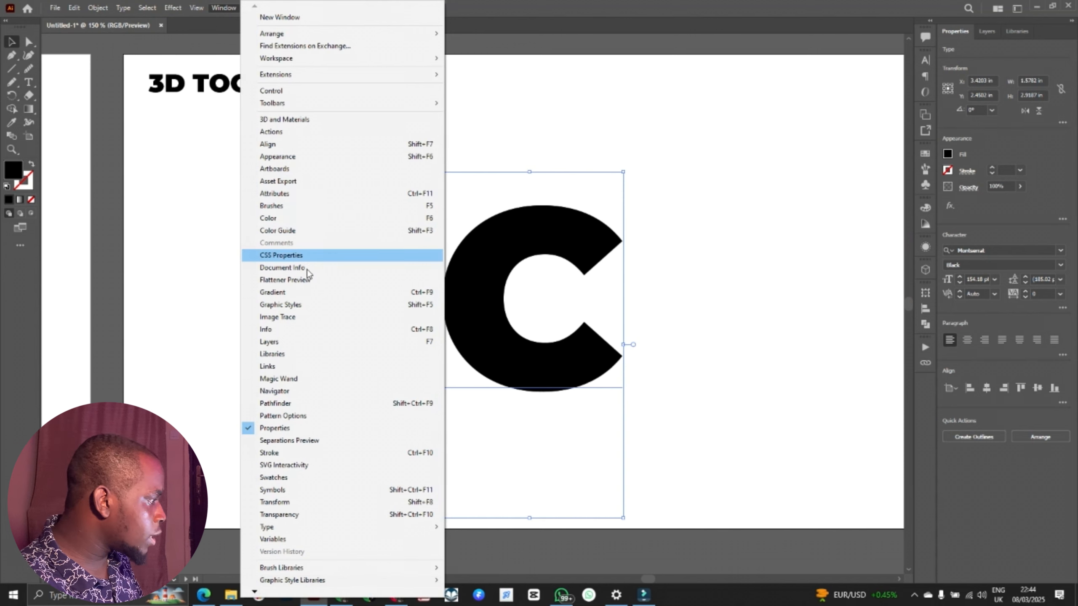
pyautogui.click(326, 119)
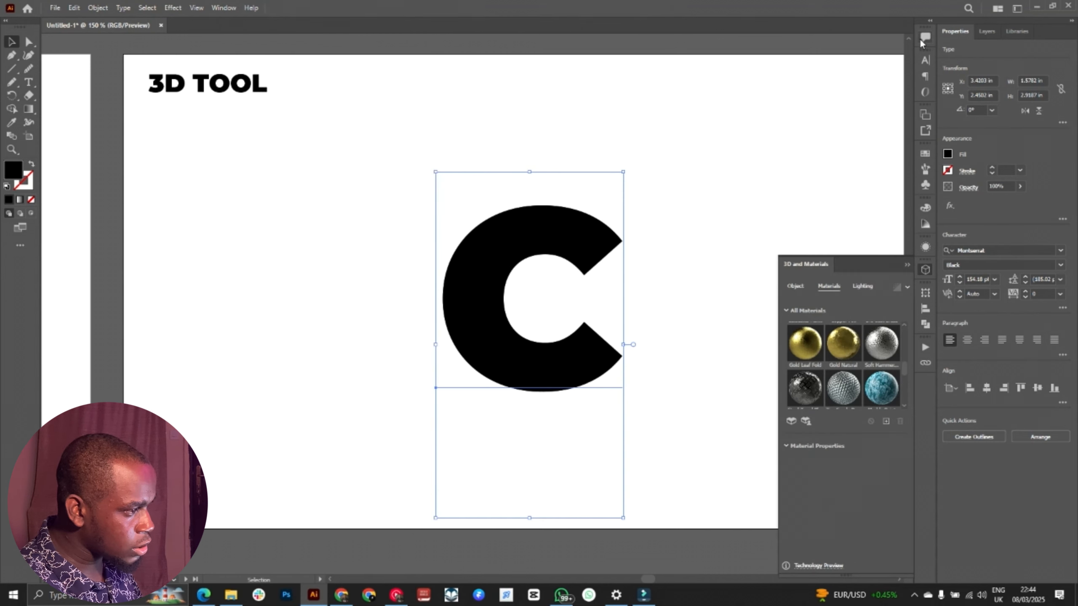
pyautogui.scroll(5, 882, 349)
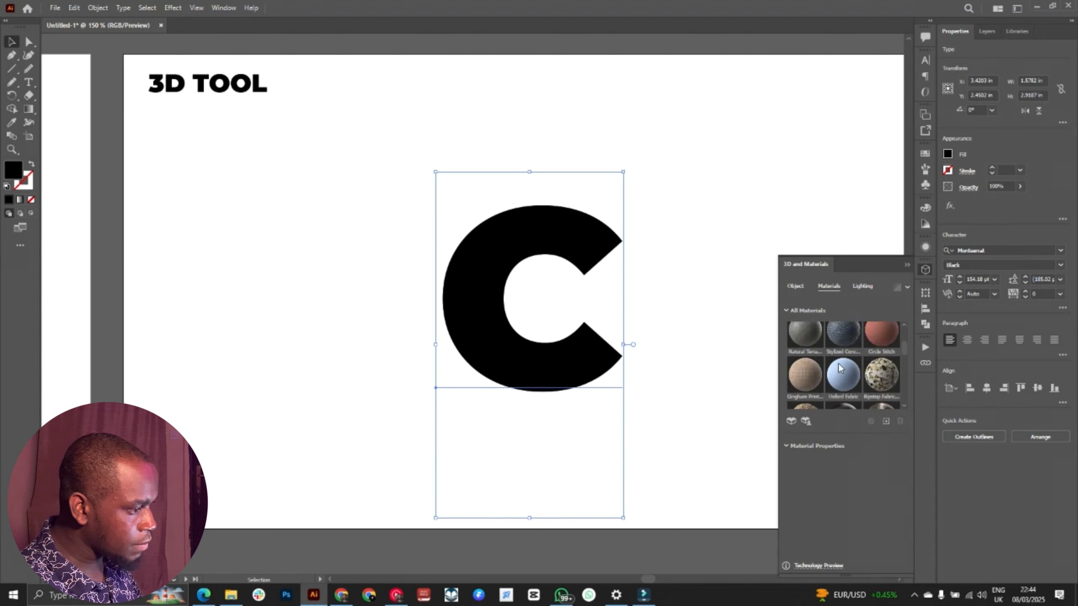
# Step: Apply the Extrude 3D type to the letter C with a depth of about 1.58 in
pyautogui.click(796, 287)
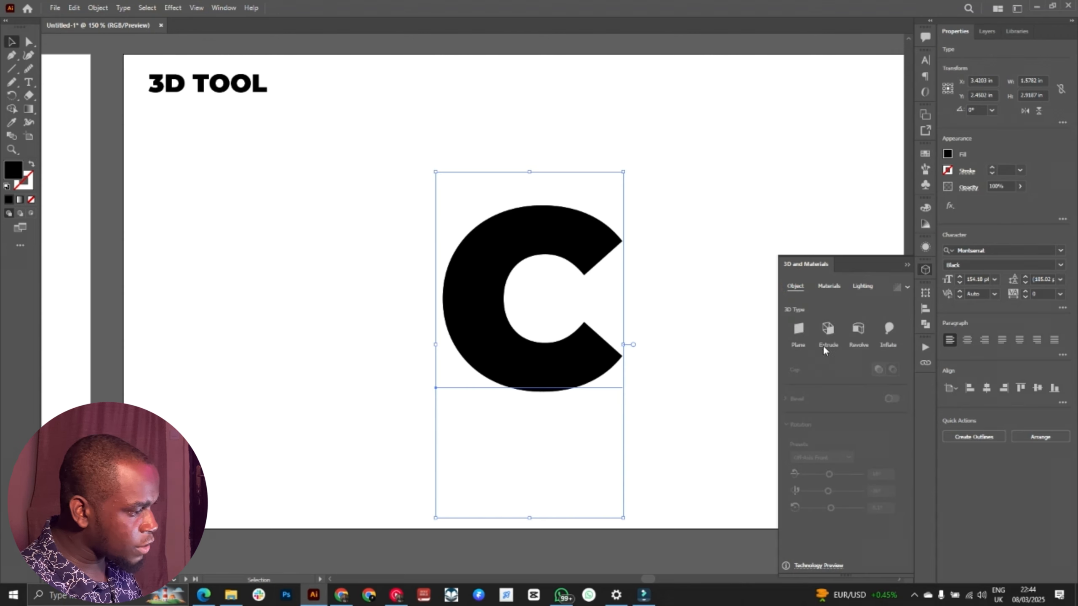
pyautogui.click(799, 328)
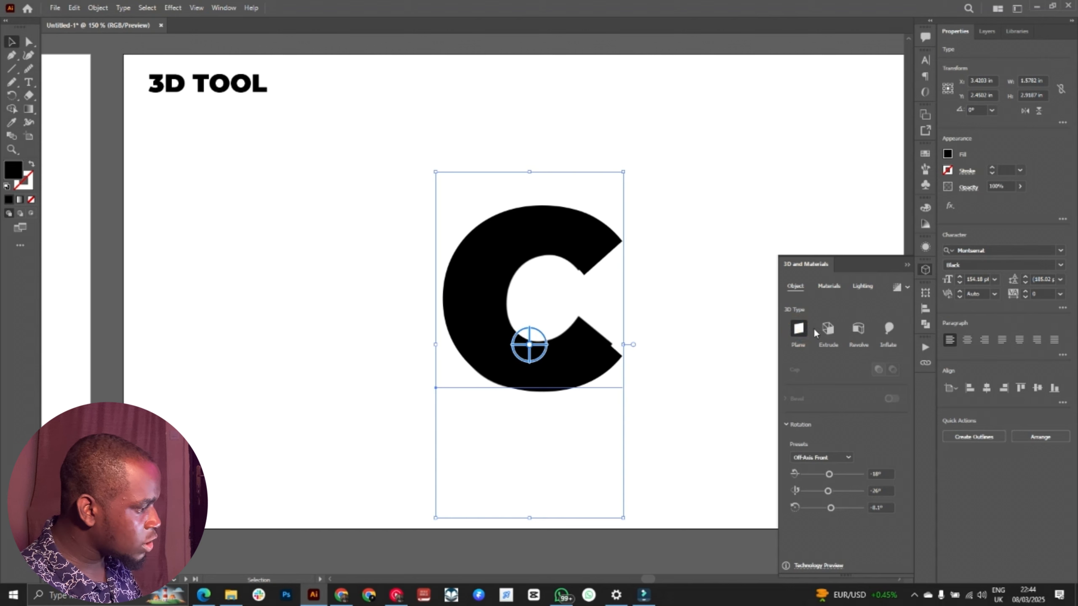
pyautogui.click(828, 329)
pyautogui.click(828, 329)
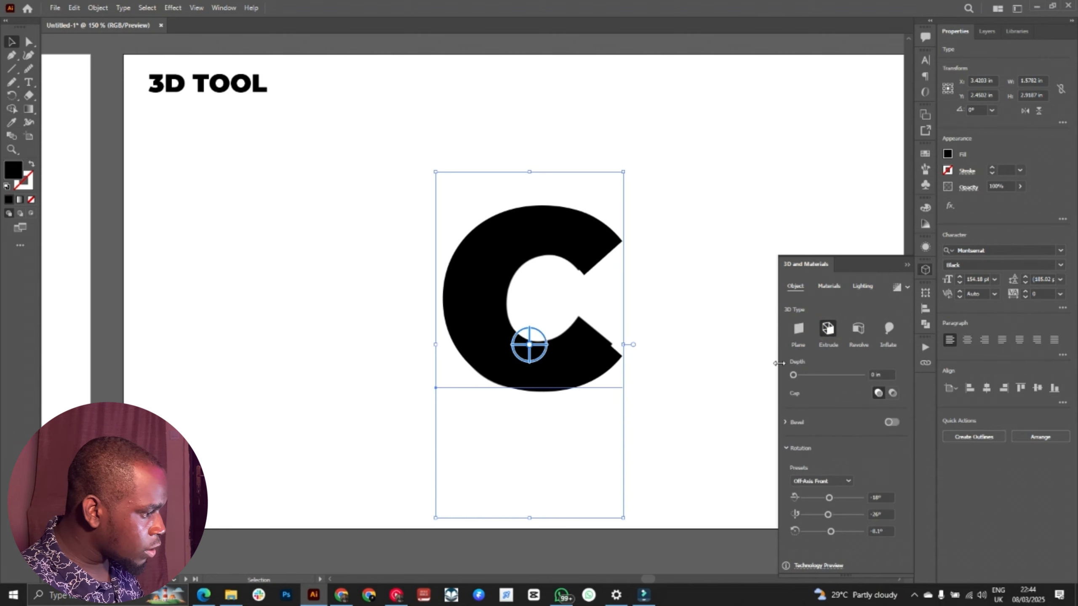
pyautogui.moveTo(793, 375); pyautogui.dragTo(796, 375)
# Step: Compare the hollow and solid cap options, rotate the extruded C freely in 3D, and keep the solid cap
pyautogui.click(891, 393)
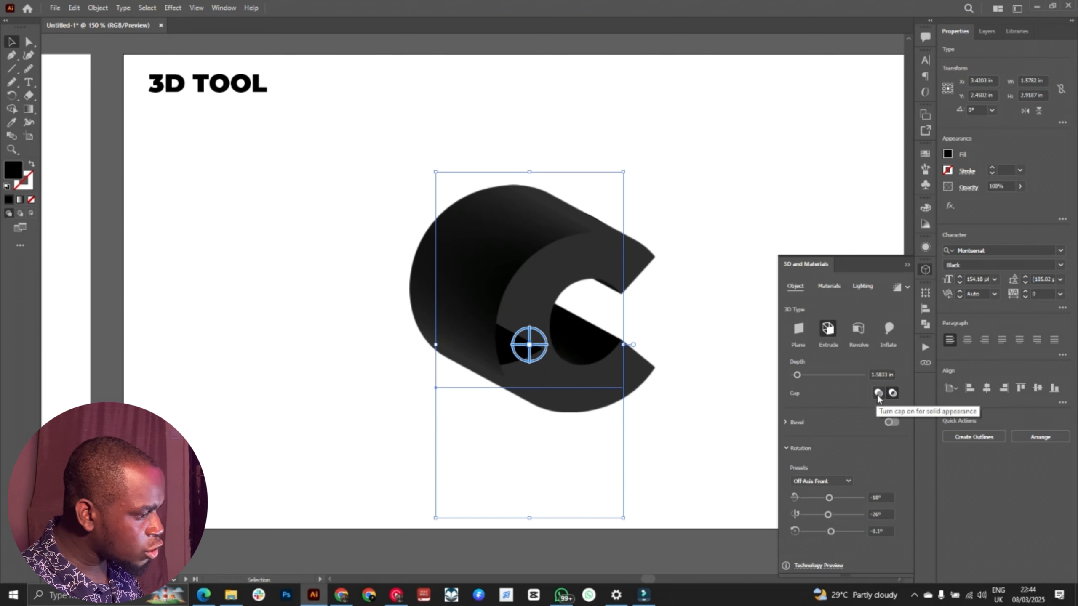
pyautogui.click(878, 394)
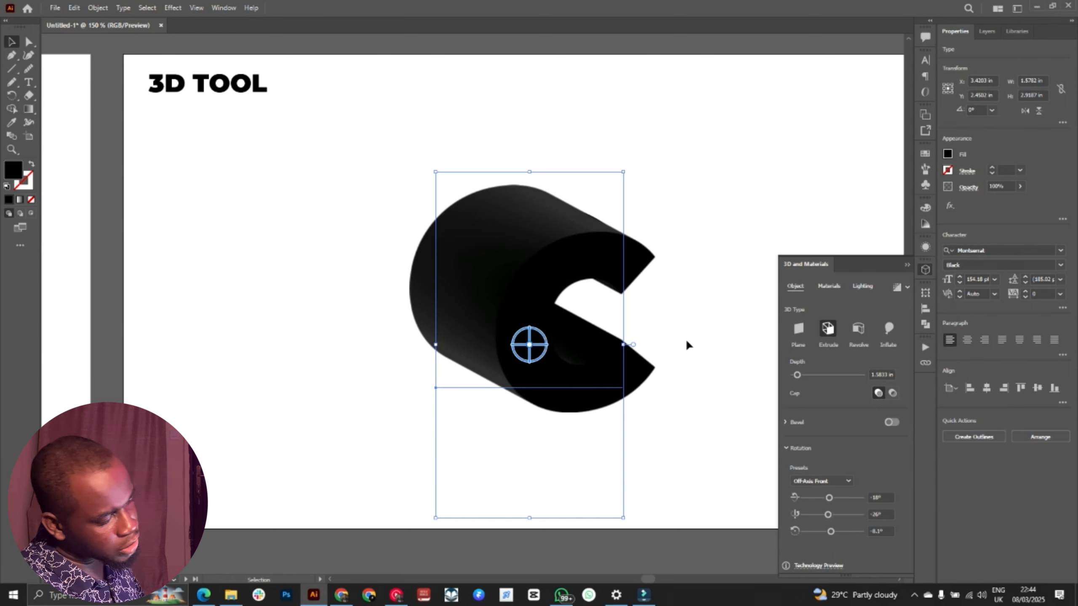
pyautogui.click(892, 393)
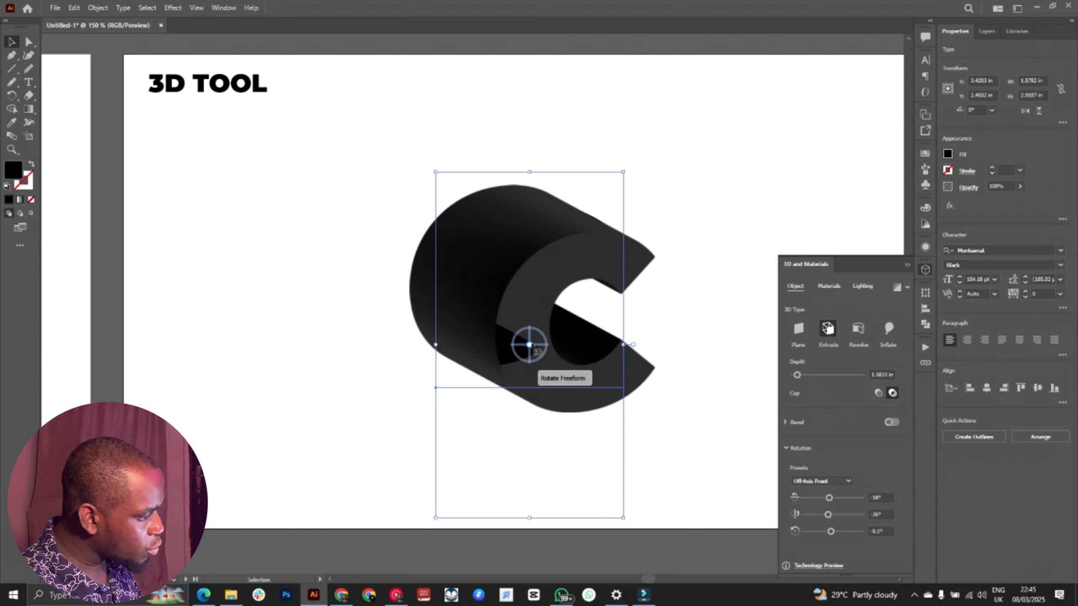
pyautogui.moveTo(532, 346); pyautogui.dragTo(509, 335)
pyautogui.click(877, 394)
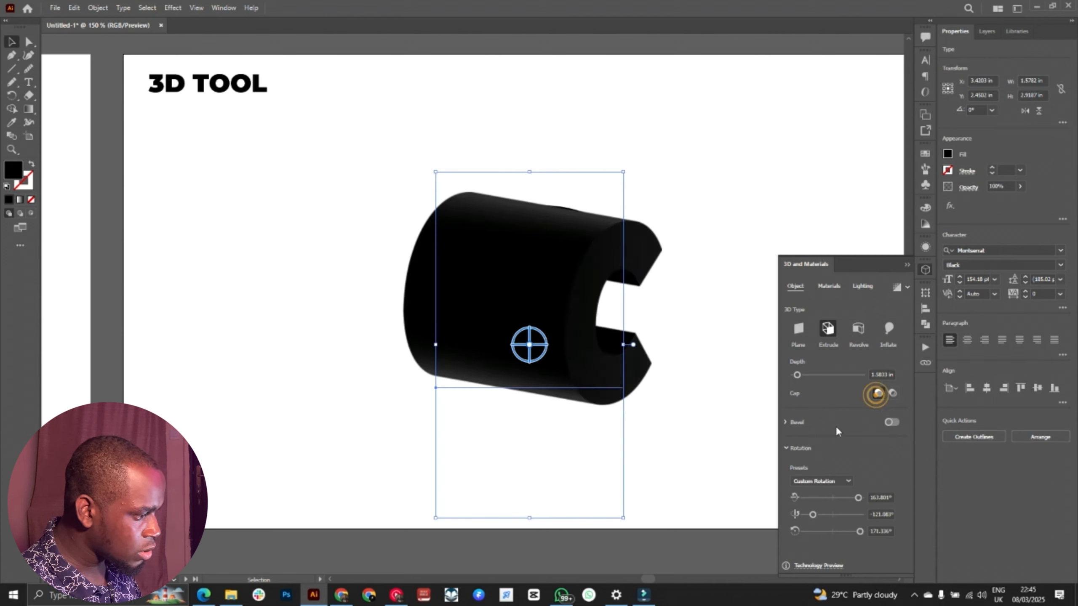
# Step: Turn on a Classic bevel with 62% width and rotate the letter C to expose its bevelled face
pyautogui.click(891, 421)
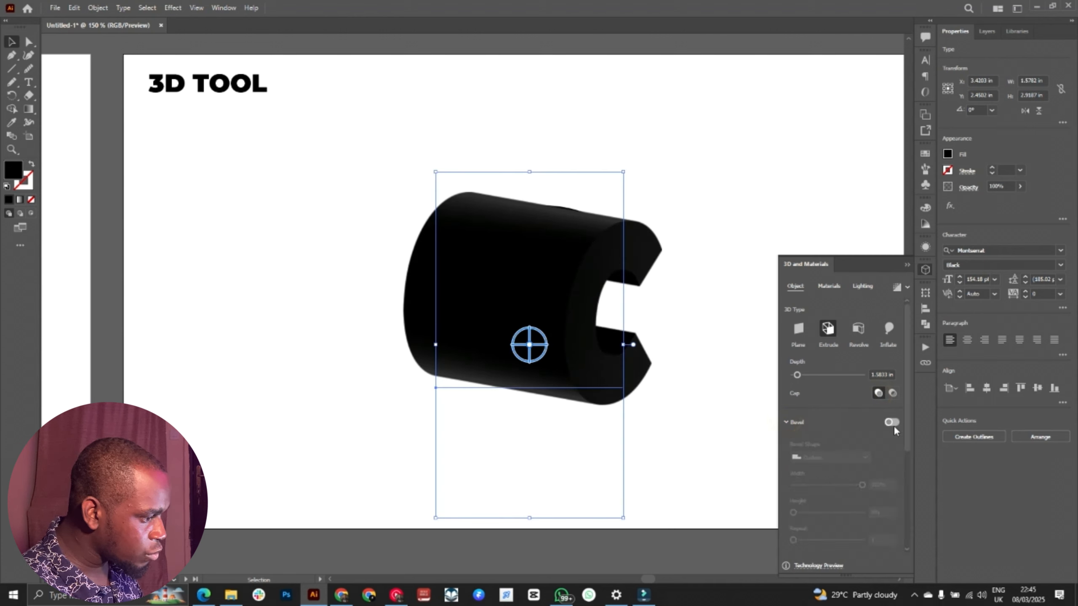
pyautogui.hscroll(2, 628, 318)
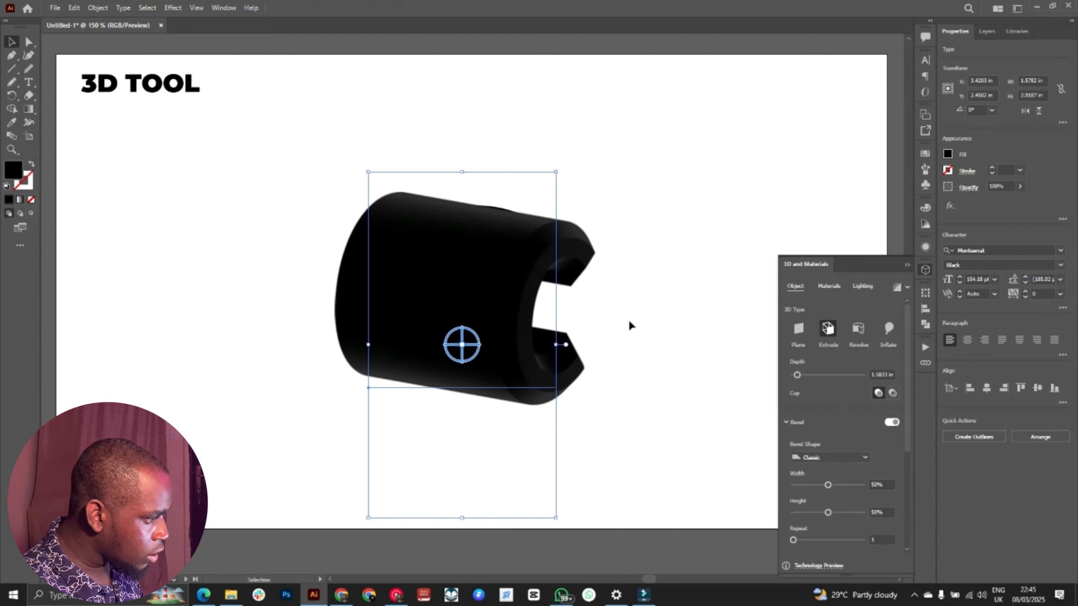
pyautogui.moveTo(395, 338); pyautogui.dragTo(400, 289)
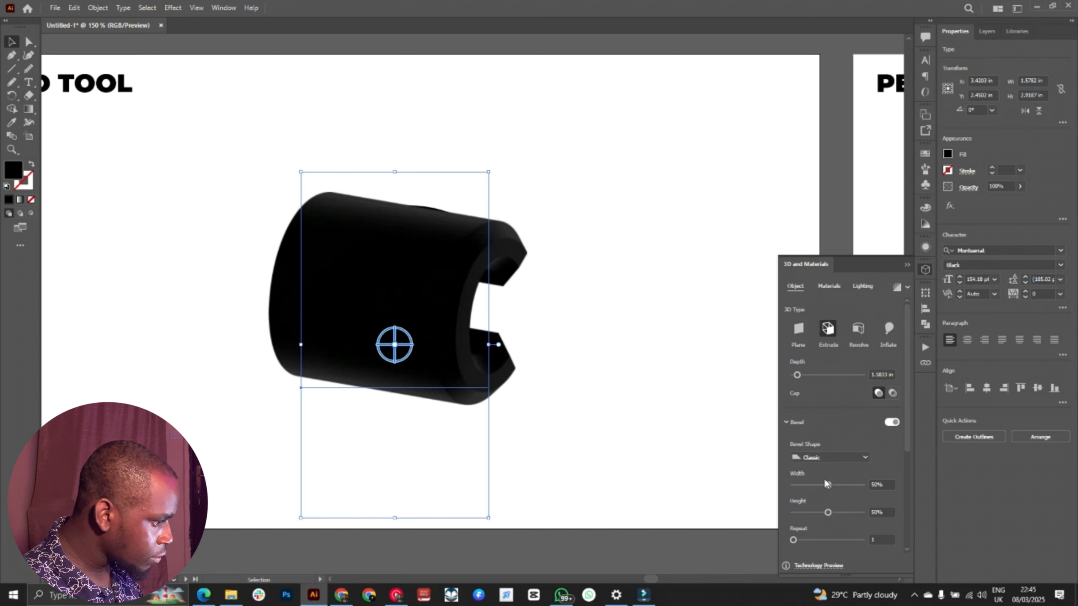
pyautogui.moveTo(827, 485)
pyautogui.mouseDown()
pyautogui.moveTo(862, 485)
pyautogui.moveTo(830, 481)
pyautogui.mouseUp()
pyautogui.moveTo(406, 346)
pyautogui.mouseDown()
pyautogui.moveTo(353, 339)
pyautogui.moveTo(314, 314)
pyautogui.moveTo(320, 332)
pyautogui.moveTo(426, 346)
pyautogui.mouseUp()
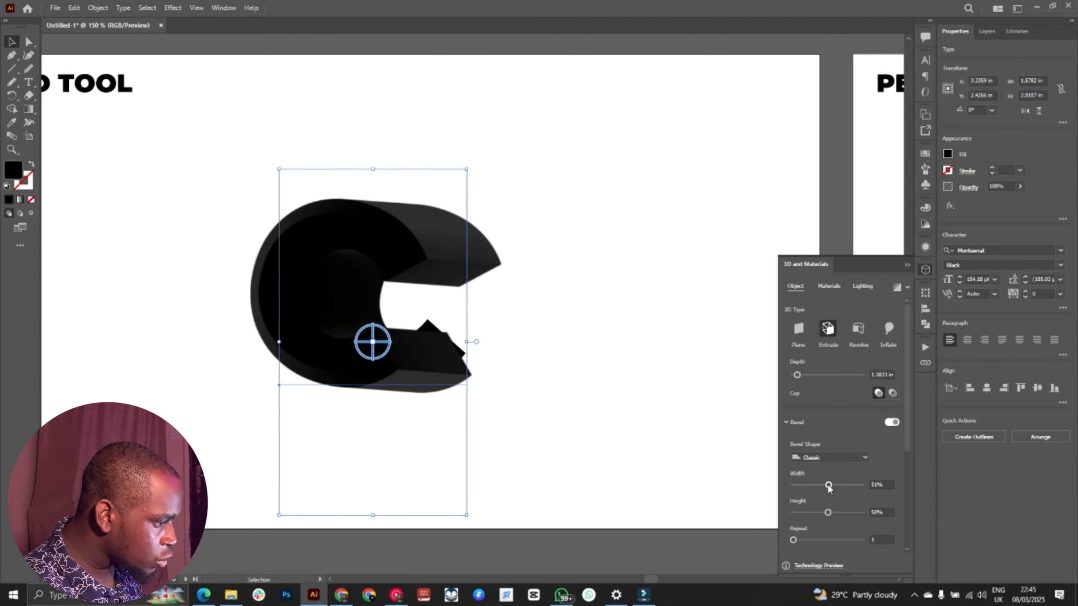
pyautogui.moveTo(829, 485); pyautogui.dragTo(835, 485)
# Step: Fill the letter C with the light blue swatch and set its bevel width to 60% and height to 56%
pyautogui.click(947, 154)
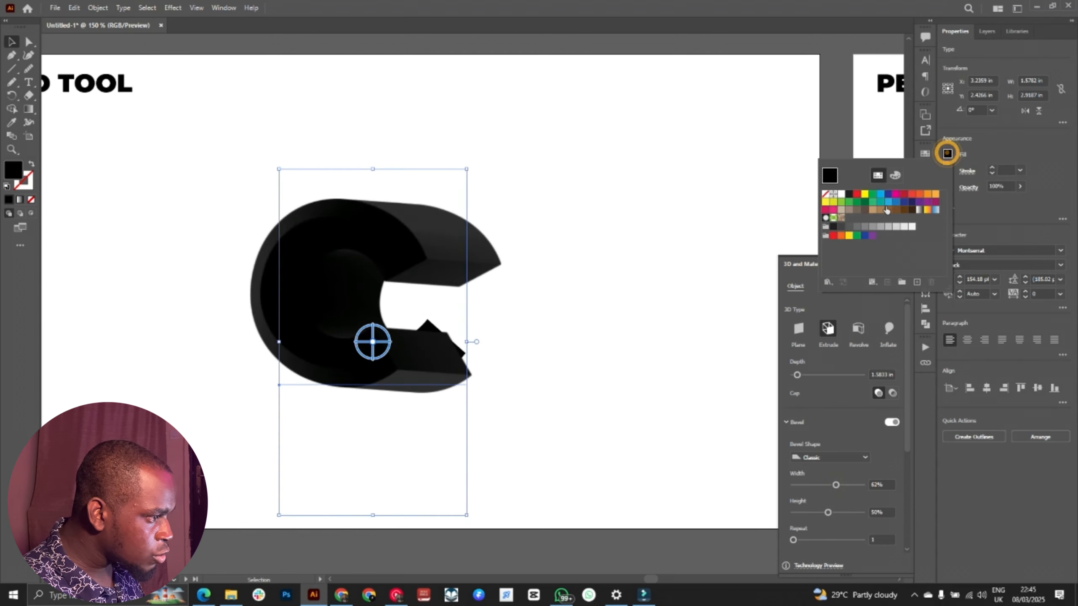
pyautogui.click(882, 197)
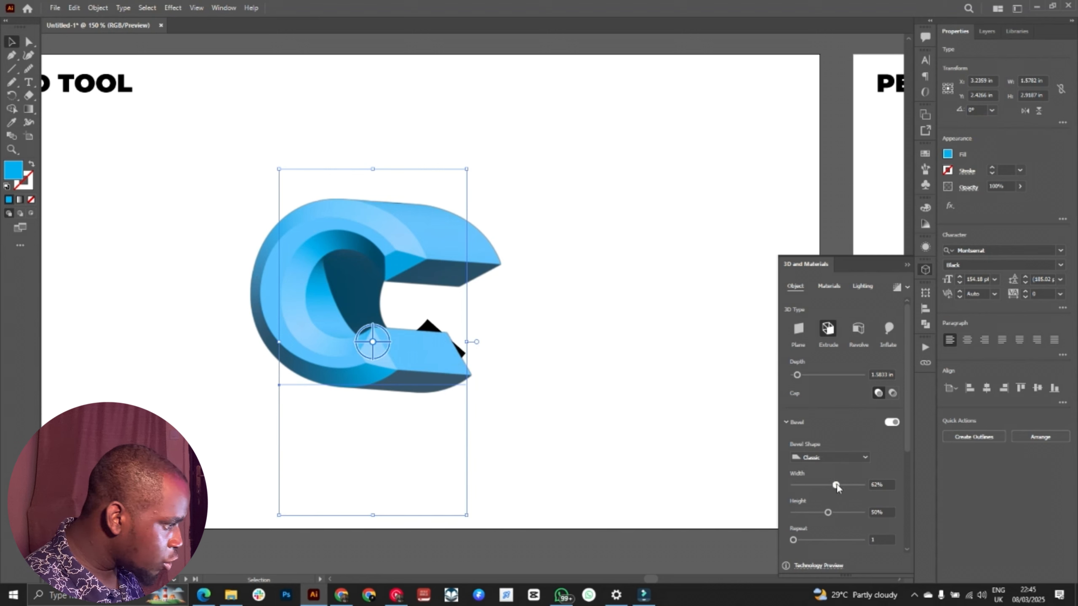
pyautogui.moveTo(837, 485)
pyautogui.mouseDown()
pyautogui.moveTo(848, 485)
pyautogui.moveTo(817, 485)
pyautogui.moveTo(834, 485)
pyautogui.mouseUp()
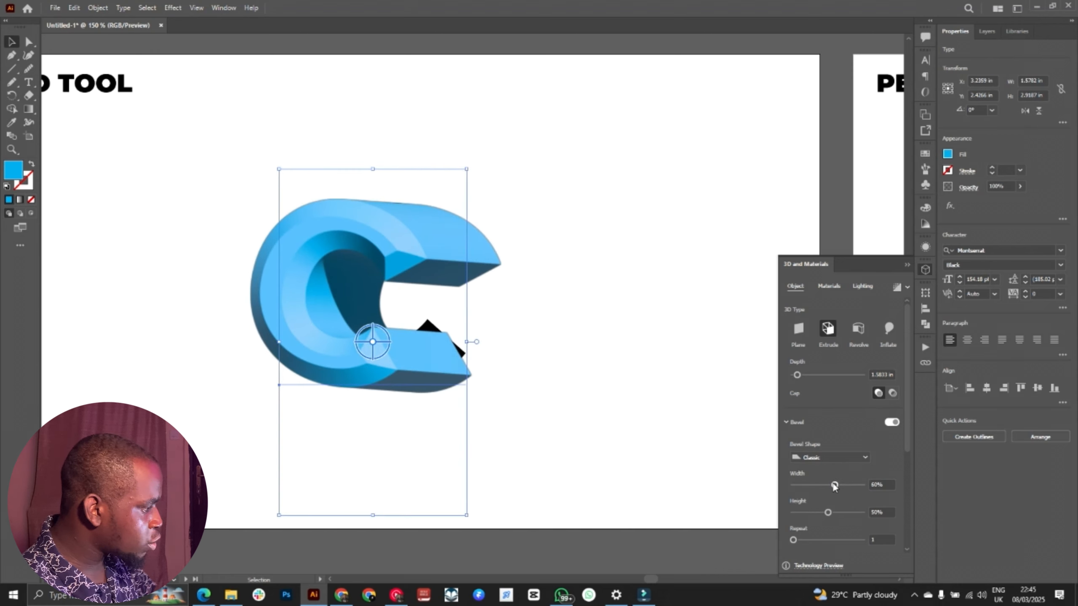
pyautogui.moveTo(827, 512); pyautogui.dragTo(832, 504)
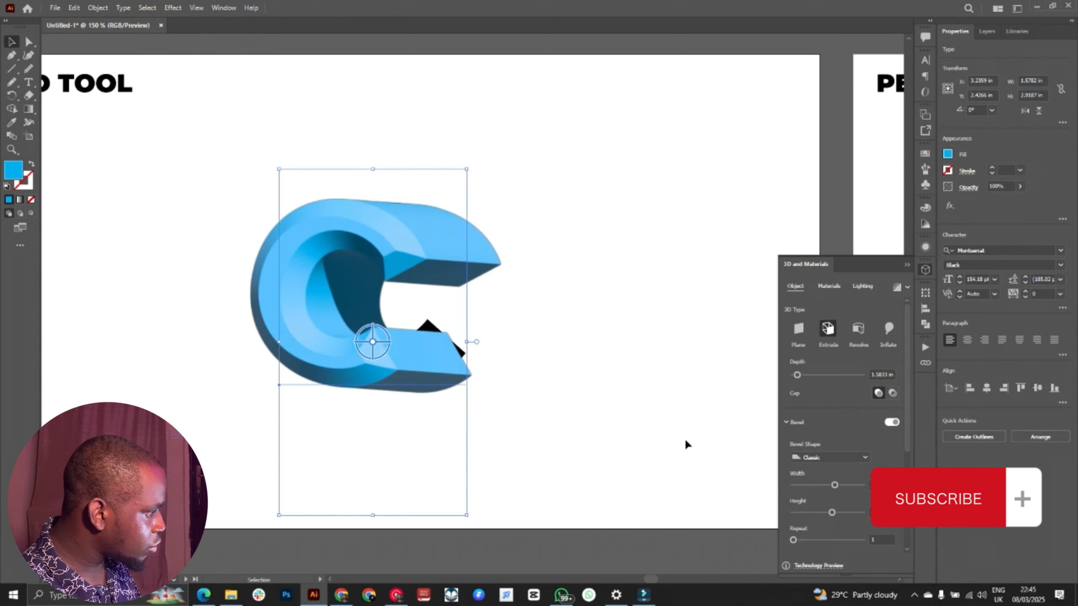
# Step: Try a bevel repeat of 3, return it to 1, and rotate the letter C to show its extruded outer side
pyautogui.scroll(-4, 802, 440)
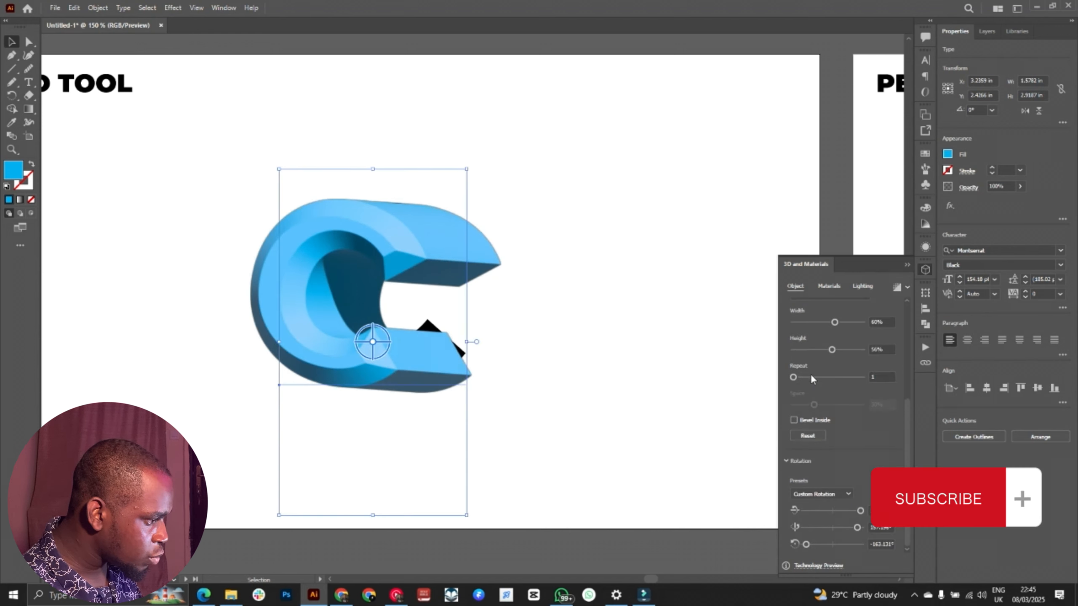
pyautogui.moveTo(793, 376); pyautogui.dragTo(808, 377)
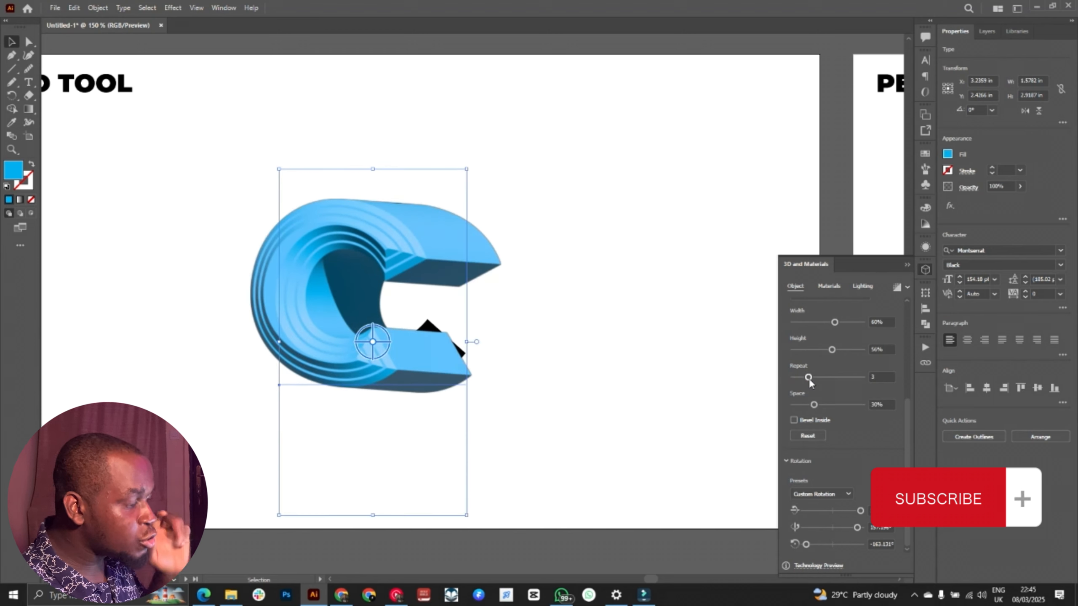
pyautogui.moveTo(808, 377); pyautogui.dragTo(793, 377)
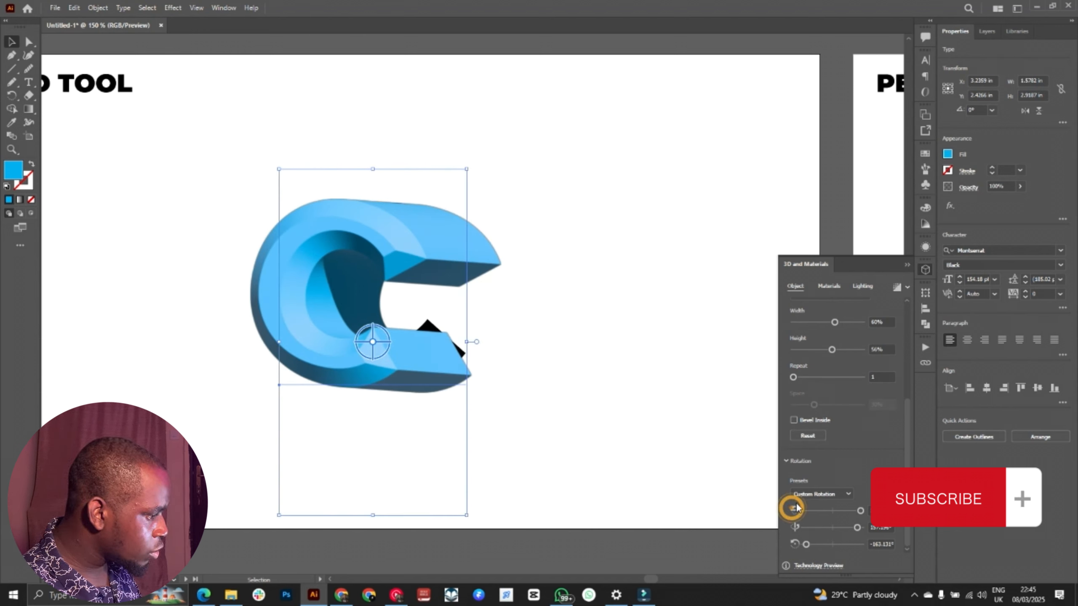
pyautogui.moveTo(372, 342)
pyautogui.mouseDown()
pyautogui.moveTo(377, 330)
pyautogui.moveTo(411, 340)
pyautogui.moveTo(385, 351)
pyautogui.moveTo(391, 342)
pyautogui.mouseUp()
# Step: Browse the Adobe Substance materials and apply Troweled Dash Stucco to the letter C
pyautogui.click(829, 286)
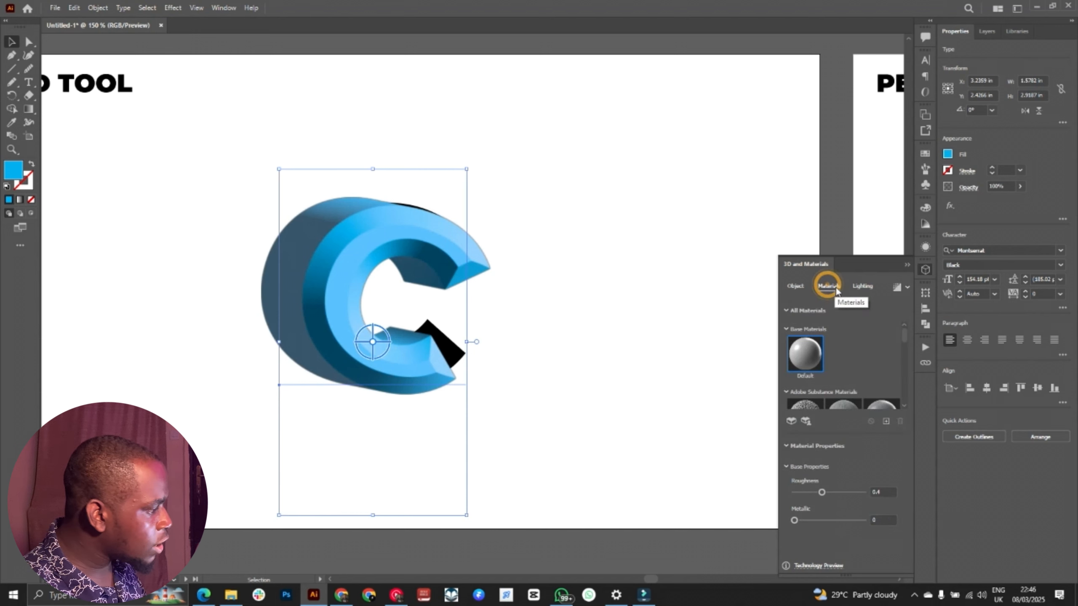
pyautogui.scroll(-10, 848, 366)
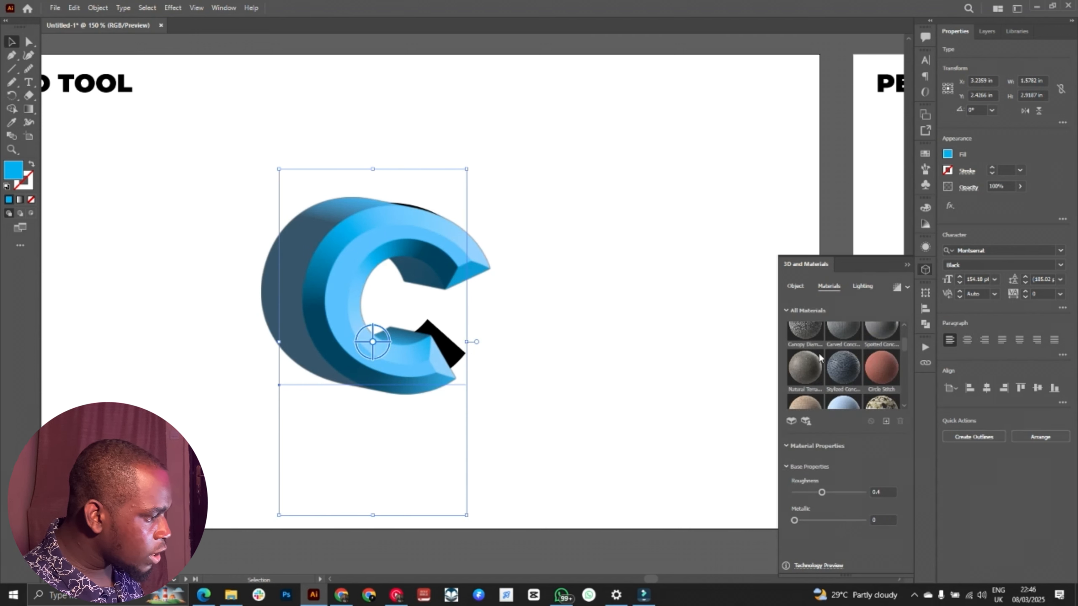
pyautogui.scroll(10, 802, 352)
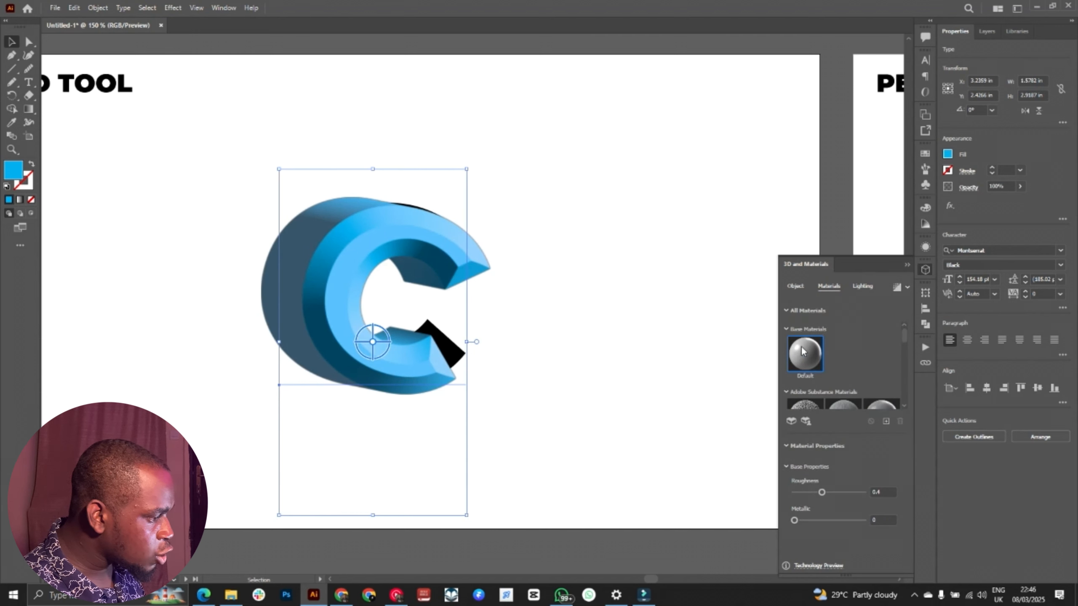
pyautogui.click(797, 290)
pyautogui.click(829, 287)
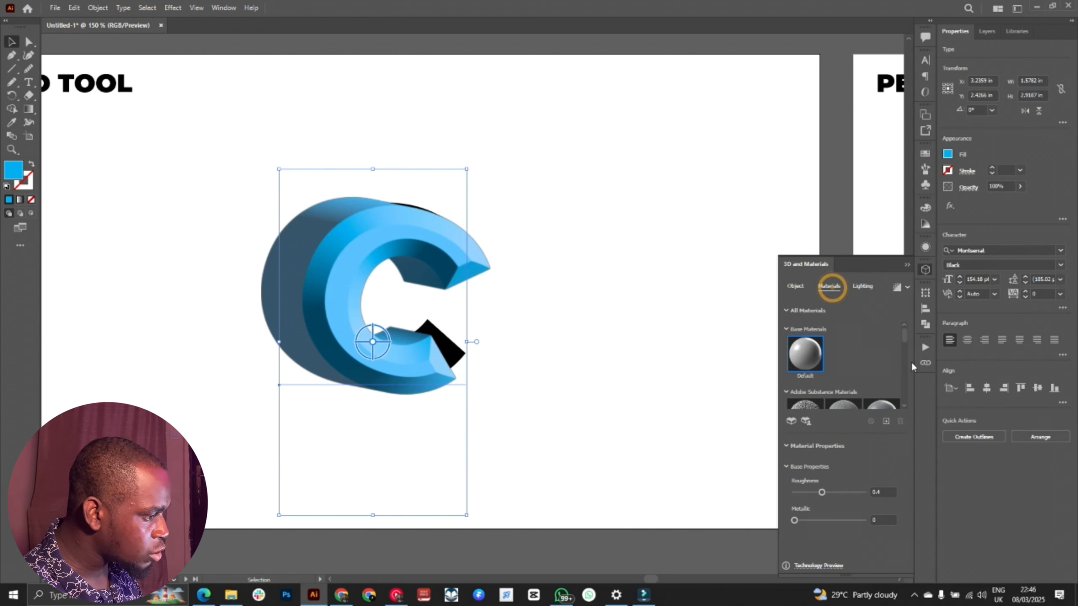
pyautogui.moveTo(903, 342); pyautogui.dragTo(895, 384)
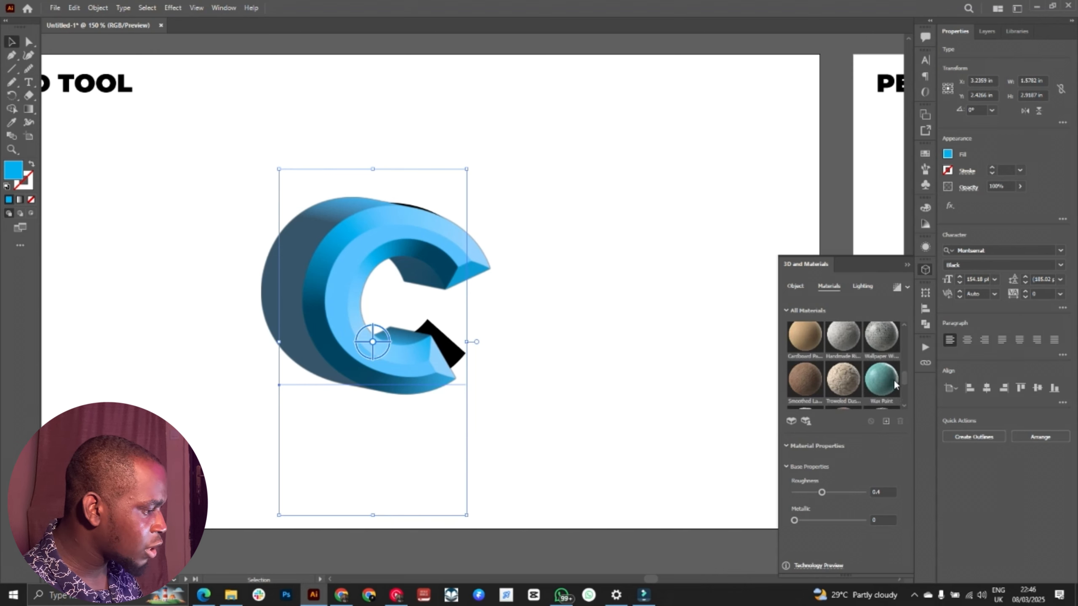
pyautogui.click(845, 389)
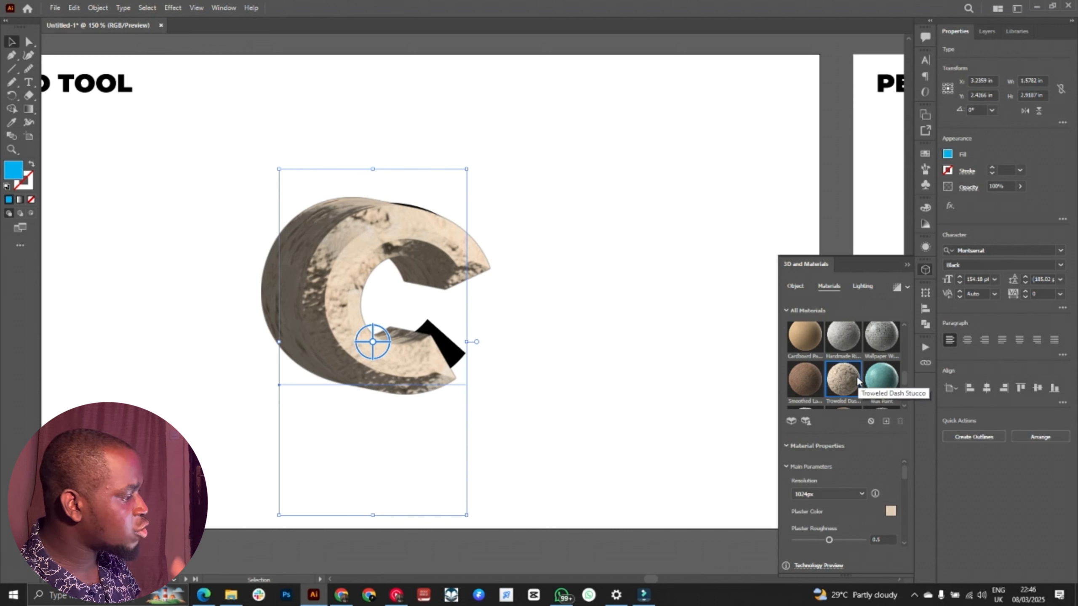
# Step: Apply the Steel Tread material to the letter C, nudge the letter, and rotate it in 3D
pyautogui.scroll(3, 905, 373)
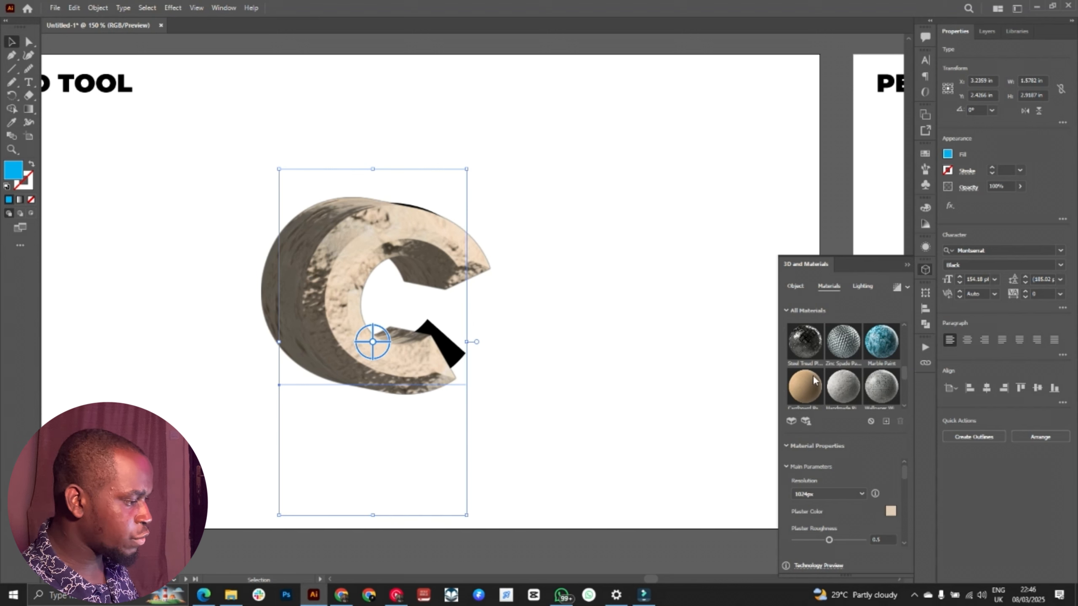
pyautogui.click(850, 329)
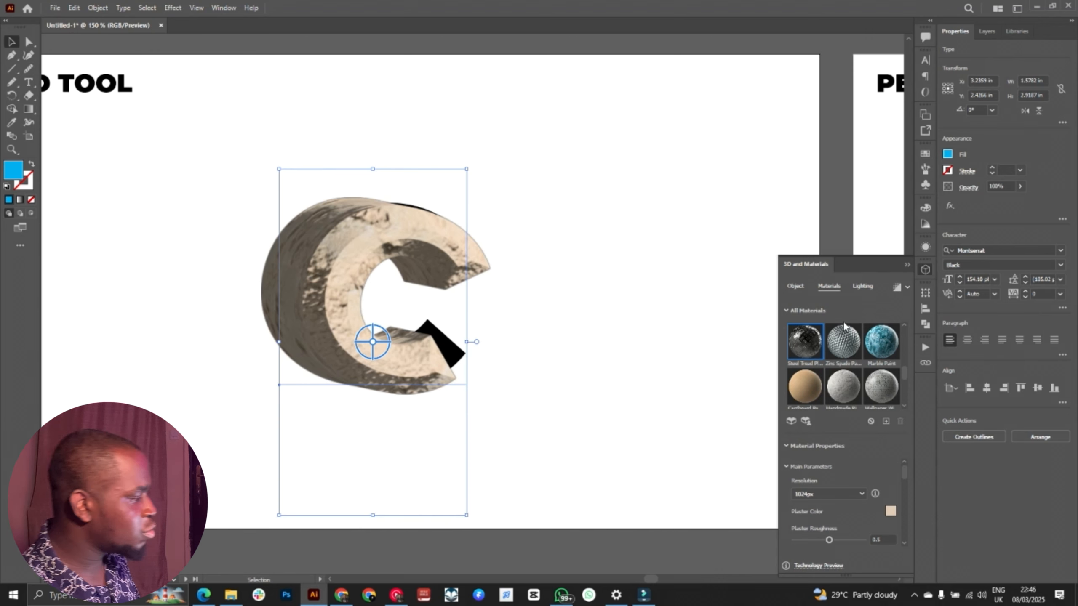
pyautogui.click(806, 342)
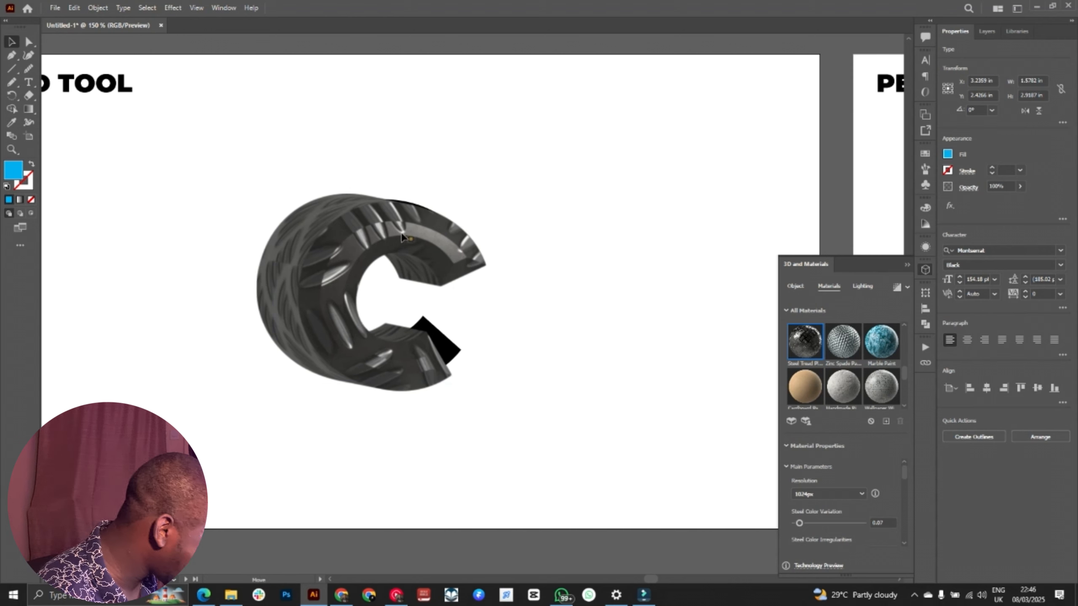
pyautogui.moveTo(414, 268); pyautogui.dragTo(407, 264)
pyautogui.moveTo(368, 339); pyautogui.dragTo(339, 329)
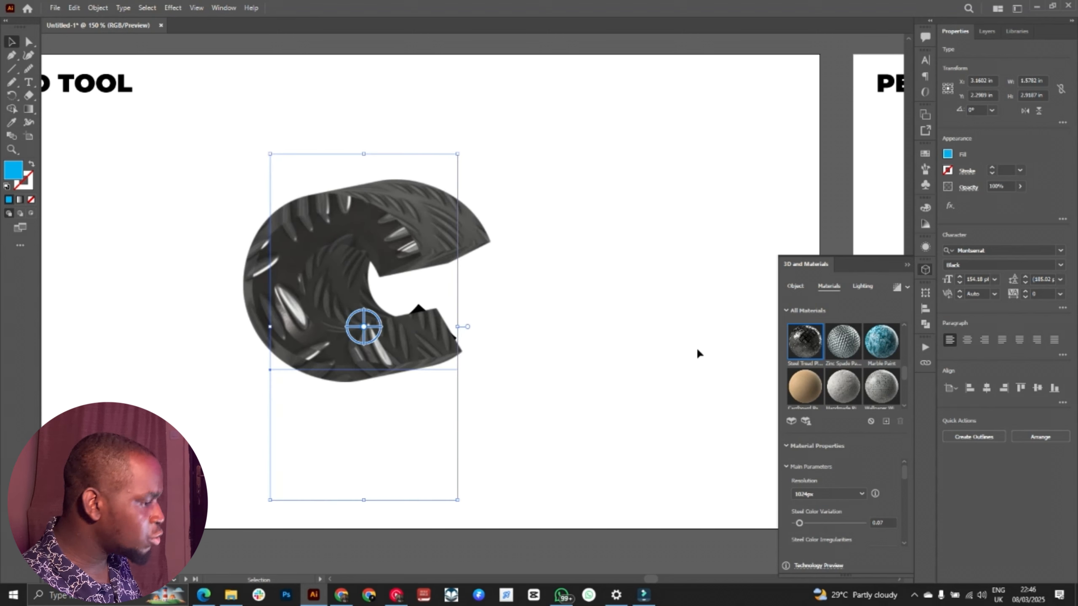
# Step: Apply the Natural Plywood material to the letter C and adjust its 3D rotation and position slightly
pyautogui.scroll(-3, 867, 486)
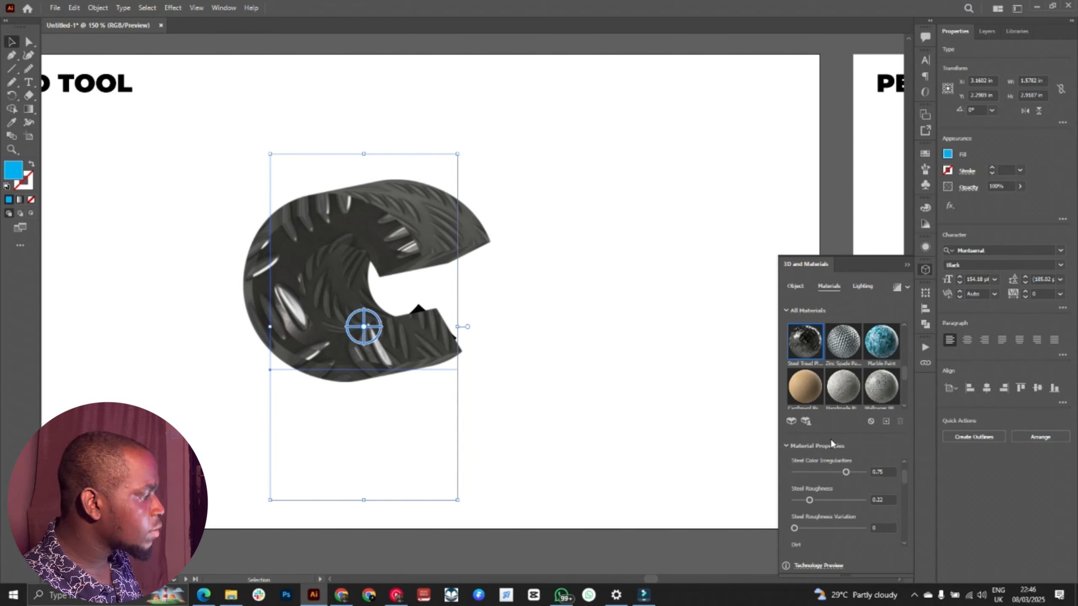
pyautogui.scroll(-5, 845, 390)
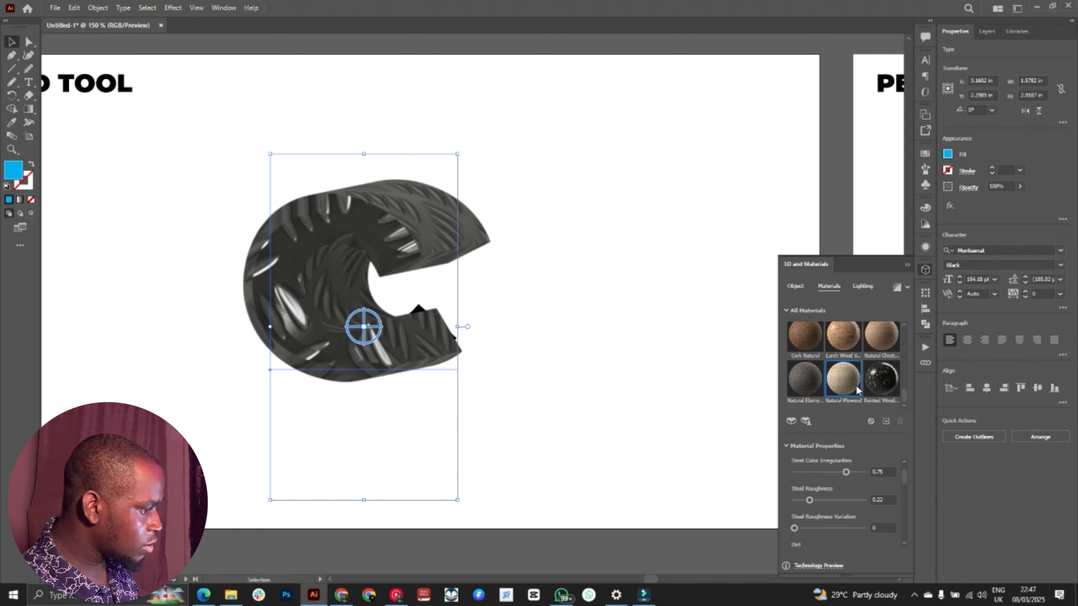
pyautogui.click(856, 389)
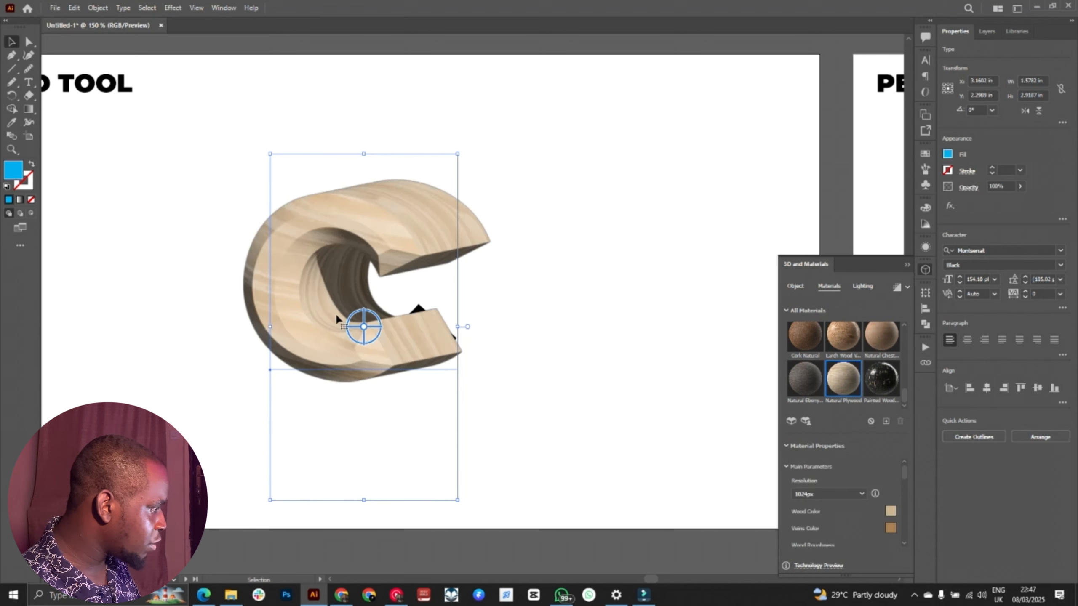
pyautogui.moveTo(361, 339)
pyautogui.mouseDown()
pyautogui.moveTo(373, 338)
pyautogui.moveTo(361, 335)
pyautogui.moveTo(368, 325)
pyautogui.mouseUp()
pyautogui.moveTo(390, 366); pyautogui.dragTo(402, 363)
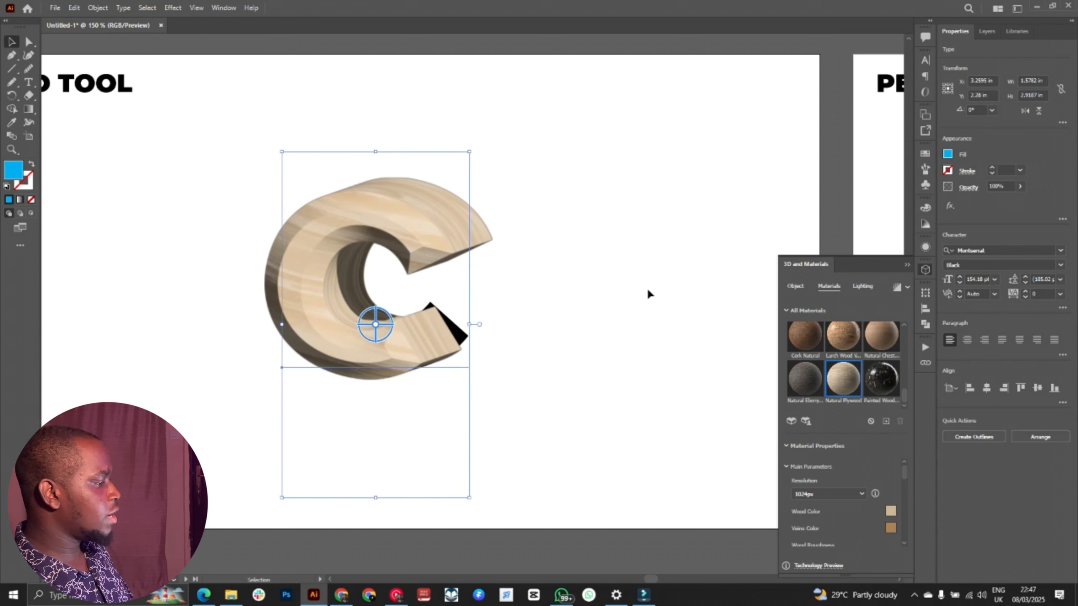
# Step: Deselect the letter C and go to the sketch image on the PEN TOOL artboard
pyautogui.click(631, 266)
pyautogui.hscroll(6, 631, 266)
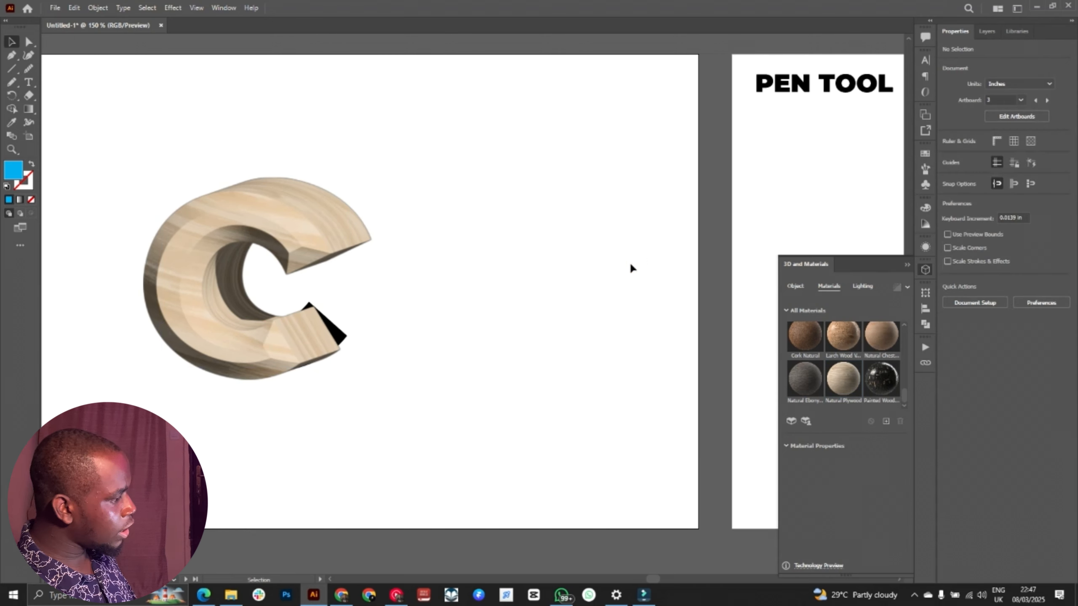
pyautogui.hscroll(10, 630, 268)
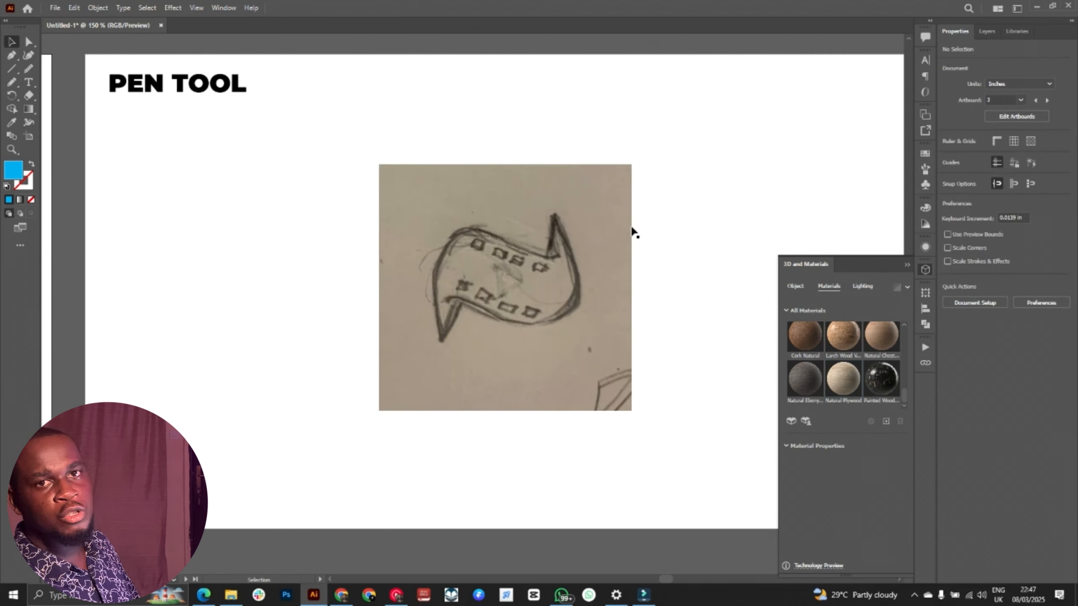
pyautogui.hscroll(4, 630, 232)
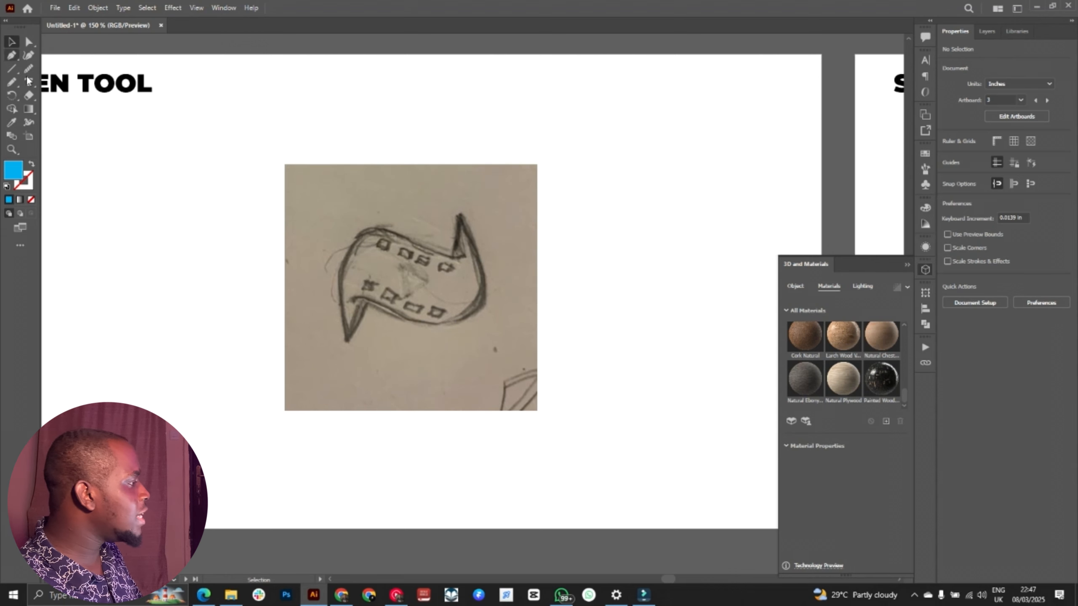
# Step: Choose the Pen tool and enlarge the sketch image to 300% for tracing
pyautogui.click(11, 55)
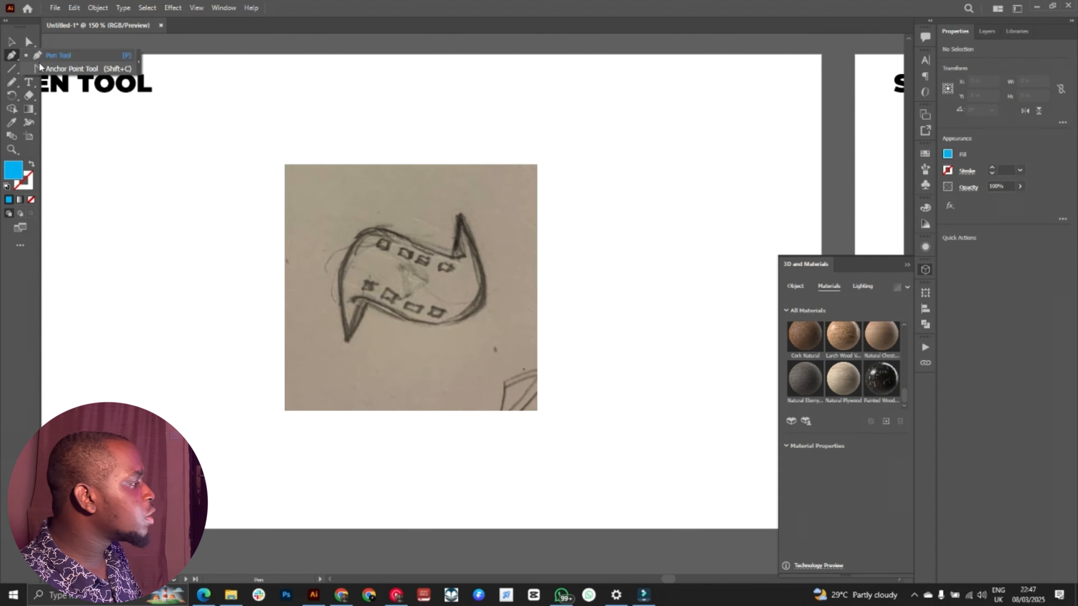
pyautogui.click(57, 58)
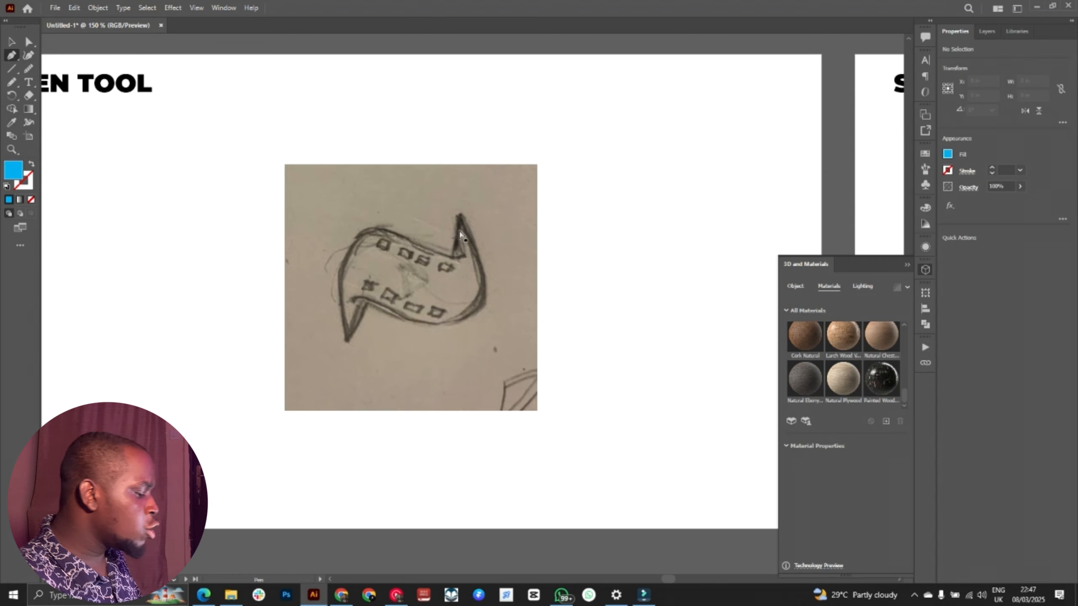
pyautogui.hotkey('ctrl', '+')
pyautogui.hotkey('ctrl', '+')
pyautogui.moveTo(459, 230); pyautogui.dragTo(500, 319)
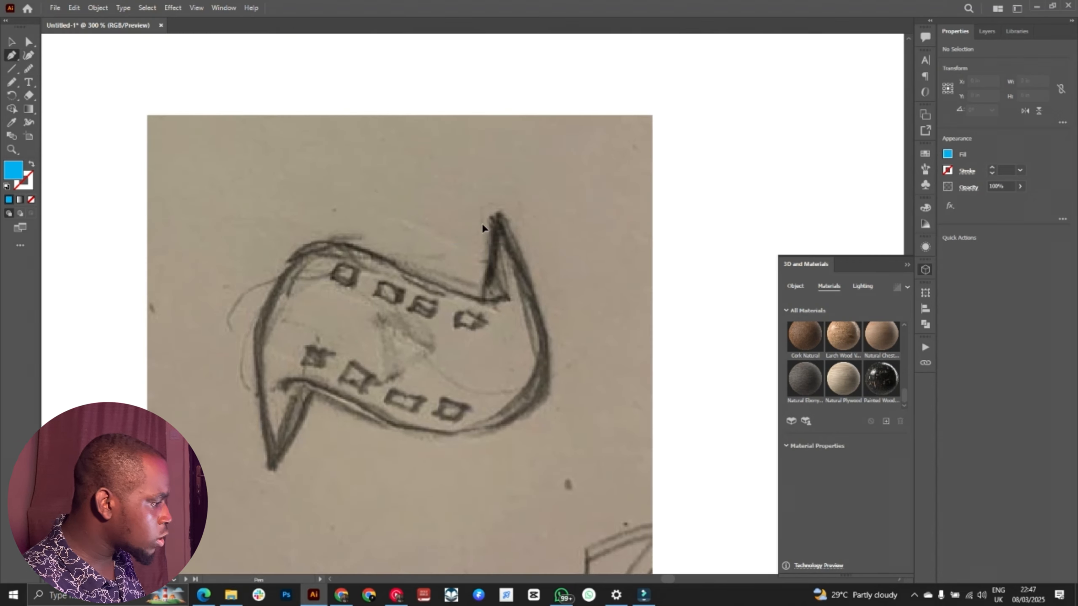
# Step: Lock the sketch image and check that it can no longer be selected
pyautogui.press('v')
pyautogui.click(495, 183)
pyautogui.rightClick(528, 164)
pyautogui.press('Escape')
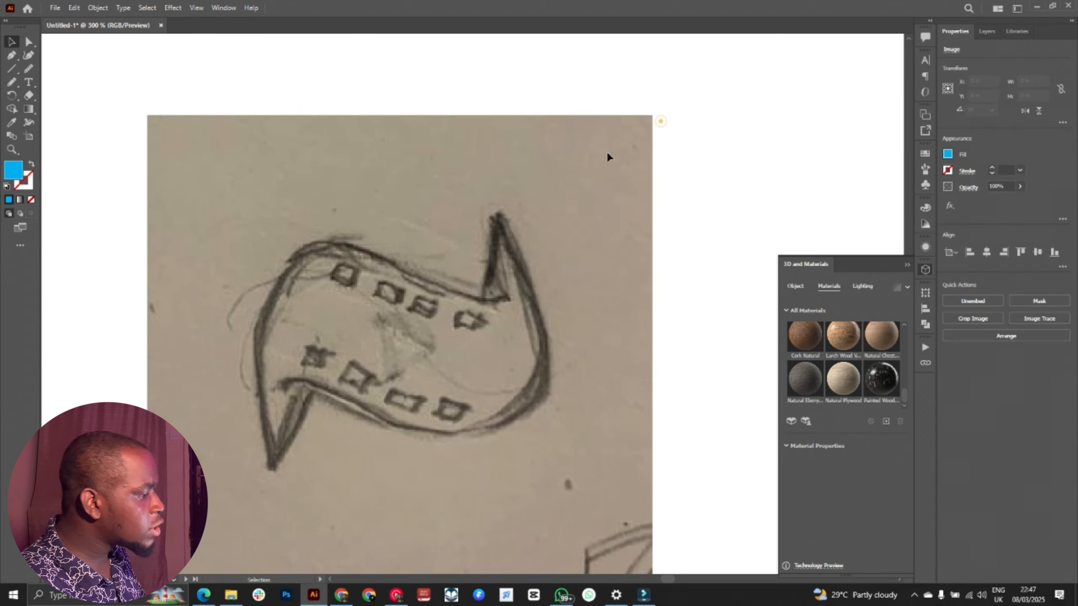
pyautogui.click(585, 165)
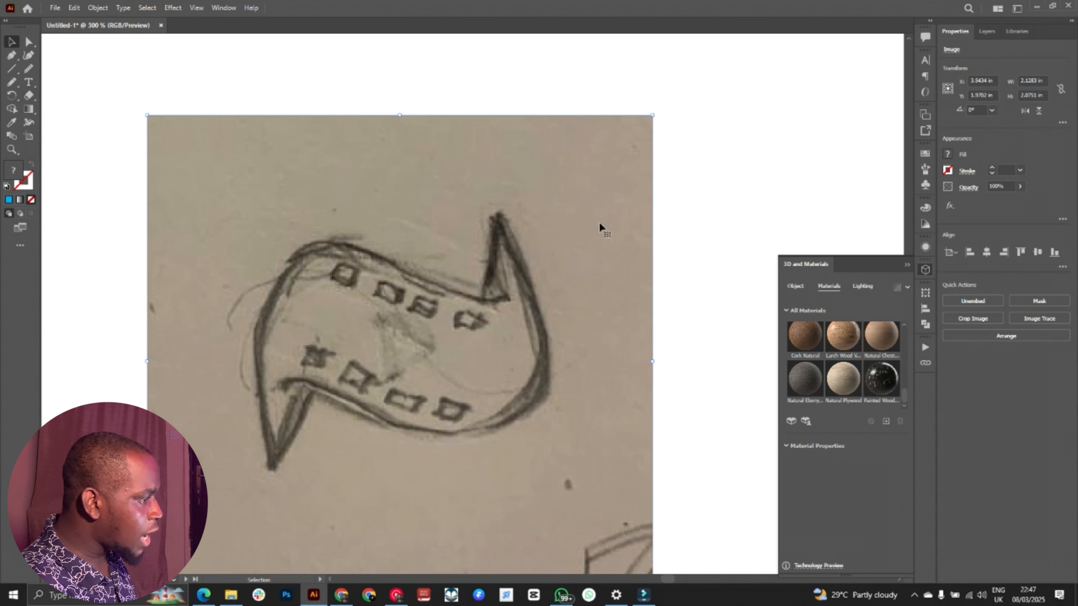
pyautogui.click(597, 198)
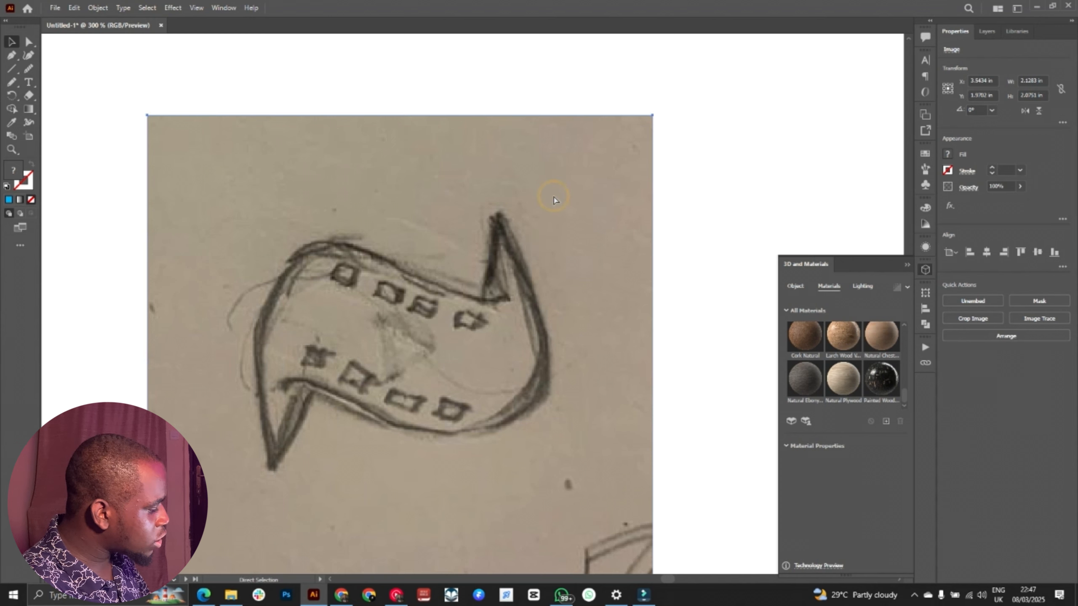
pyautogui.click(661, 174)
pyautogui.press('v')
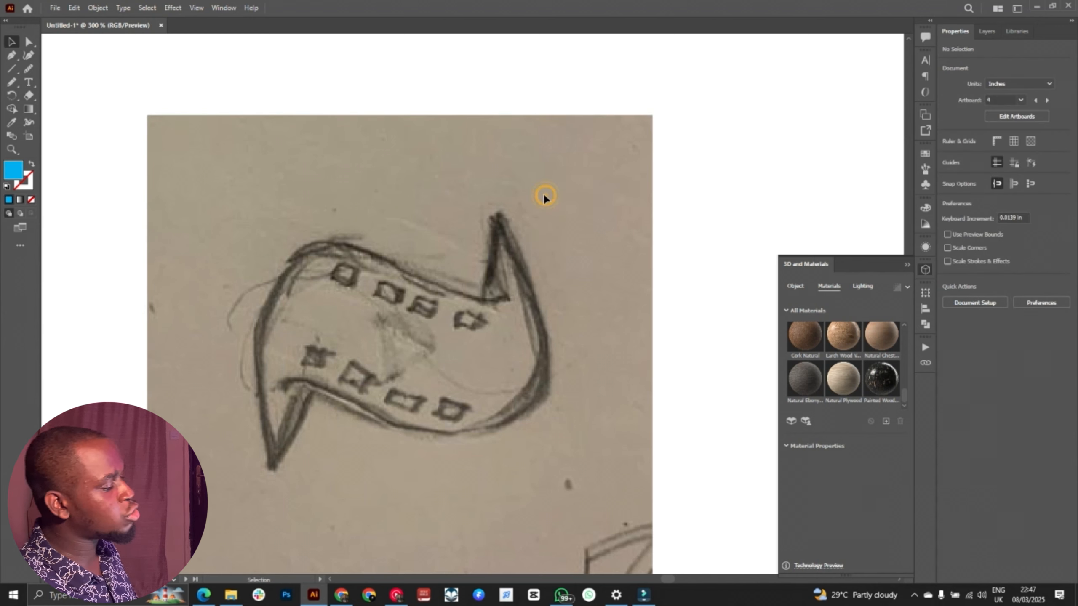
pyautogui.click(363, 261)
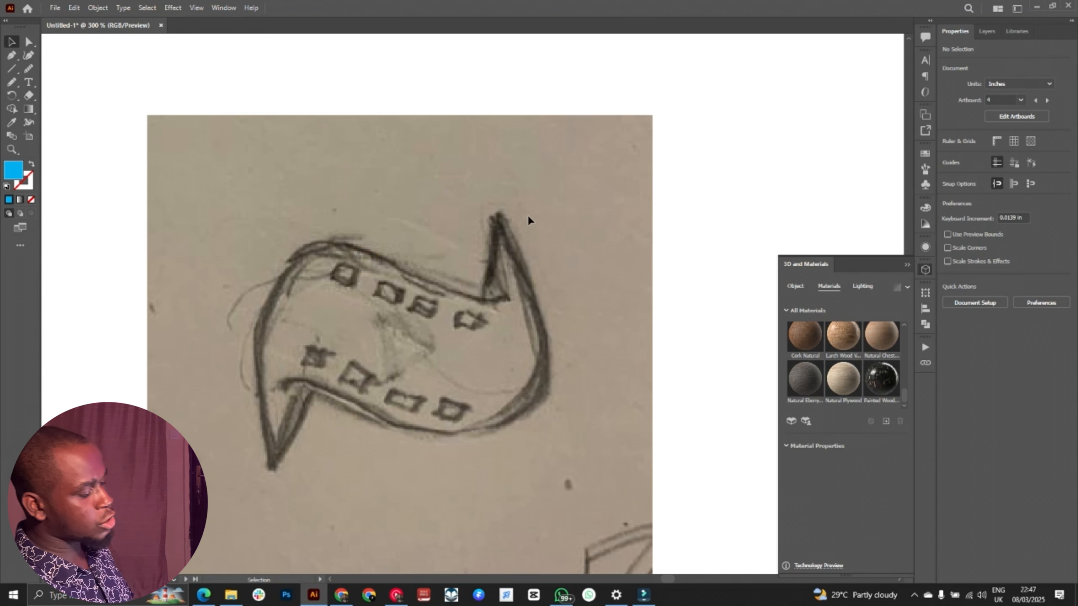
# Step: Start a Pen path at the sketch's upper-right tip, through the inner notch and along the upper edge, retracting the last outgoing handle
pyautogui.press('p')
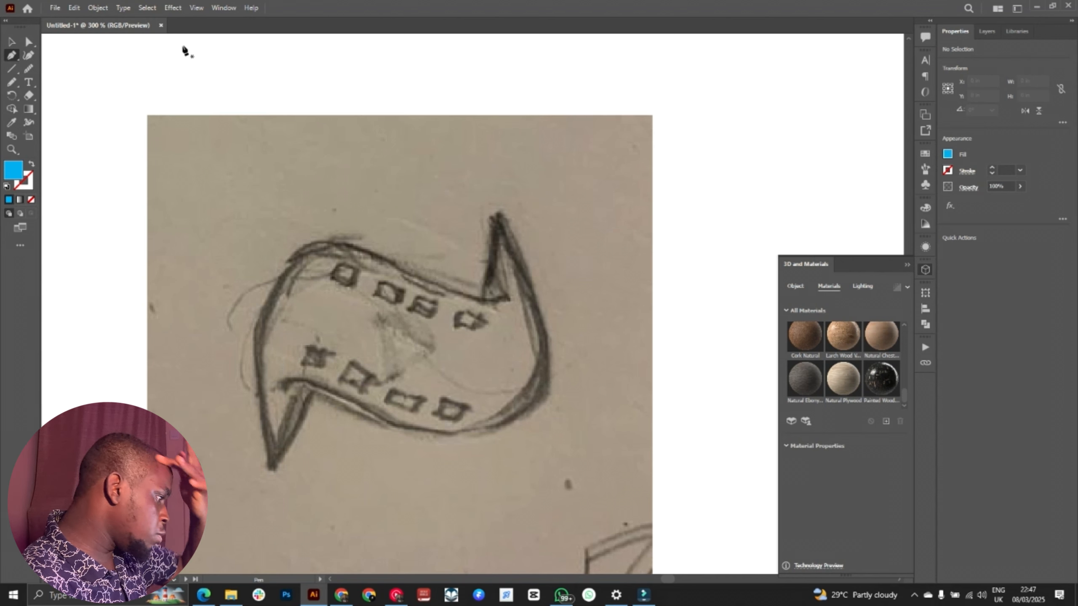
pyautogui.click(497, 217)
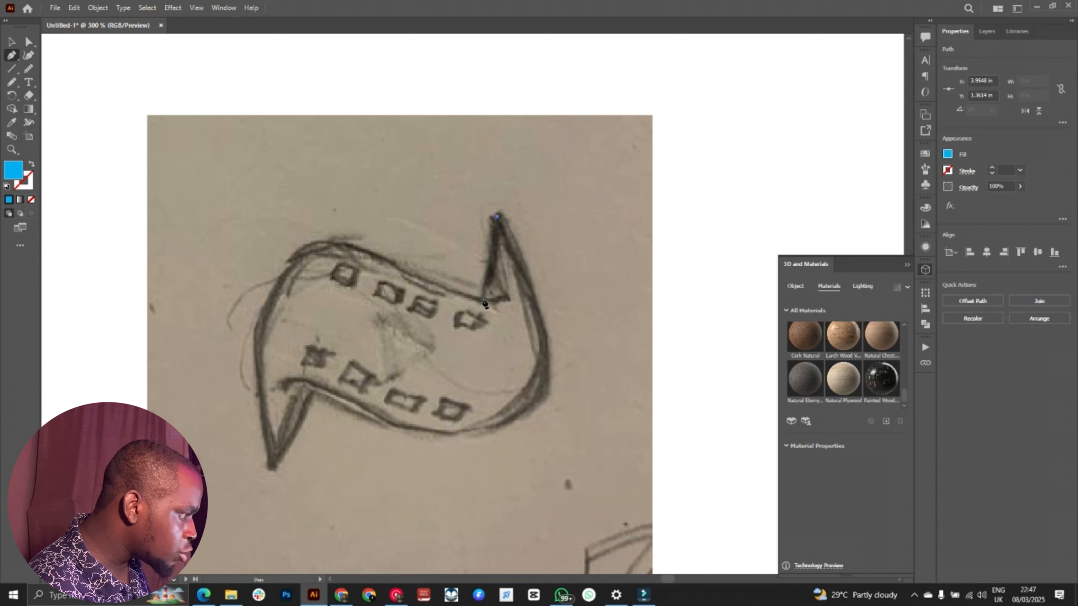
pyautogui.click(482, 299)
pyautogui.click(353, 246)
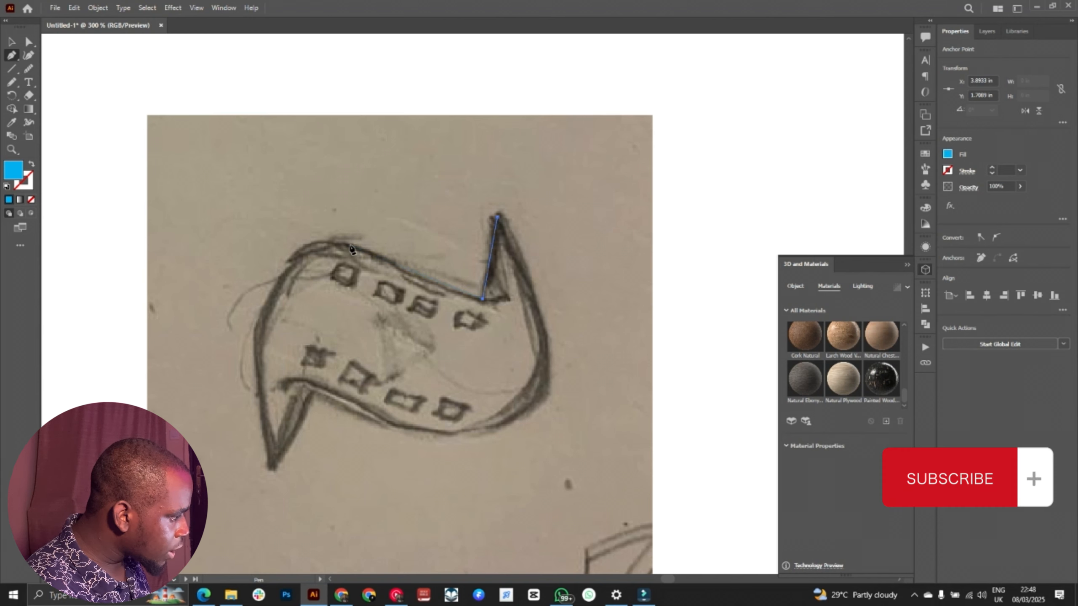
pyautogui.moveTo(353, 248); pyautogui.dragTo(334, 230)
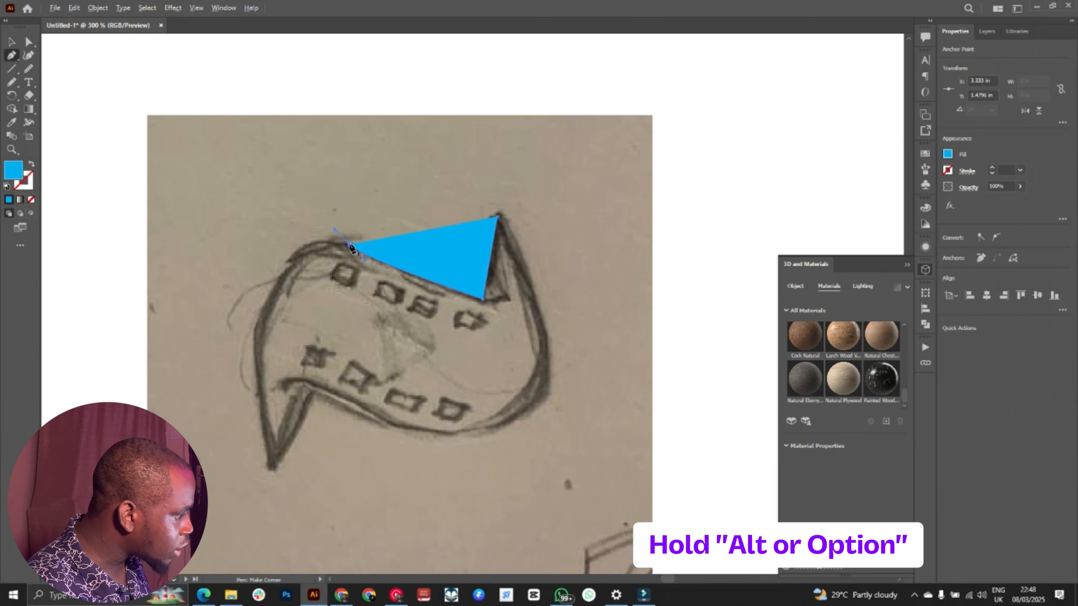
pyautogui.keyDown('alt'); pyautogui.click(349, 246); pyautogui.keyUp('alt')
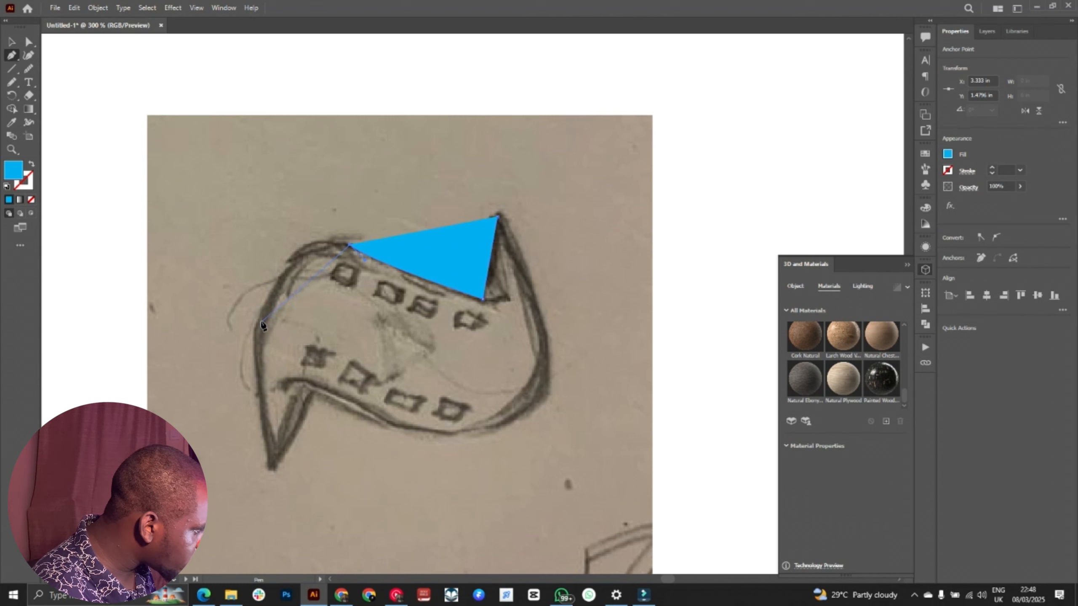
# Step: Continue the path with curves down the sketch's left side to the pointed lower-left tip
pyautogui.moveTo(257, 340); pyautogui.dragTo(242, 403)
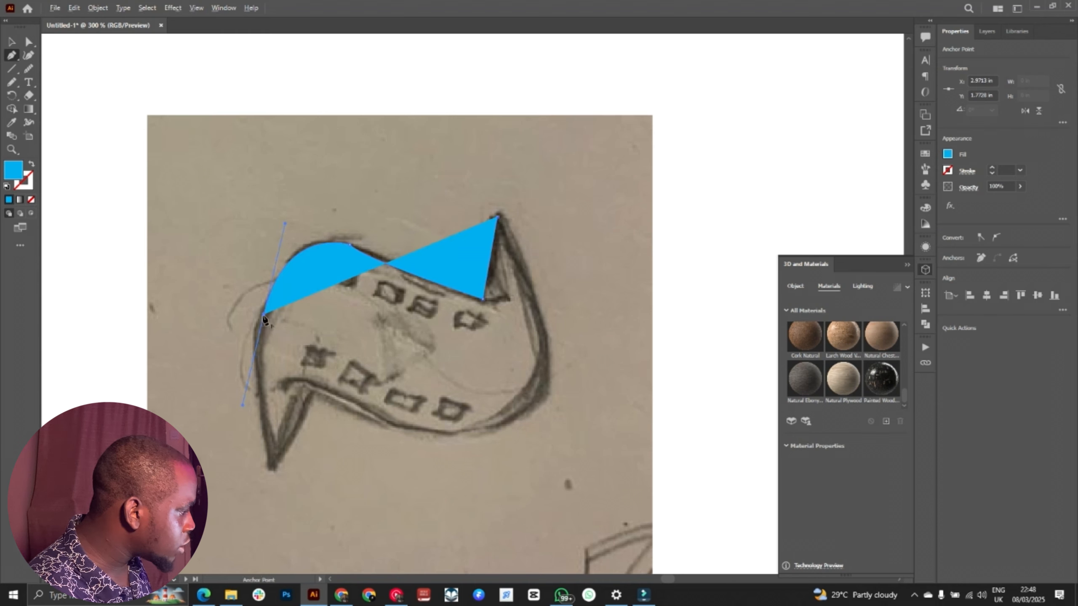
pyautogui.moveTo(264, 315); pyautogui.dragTo(275, 369)
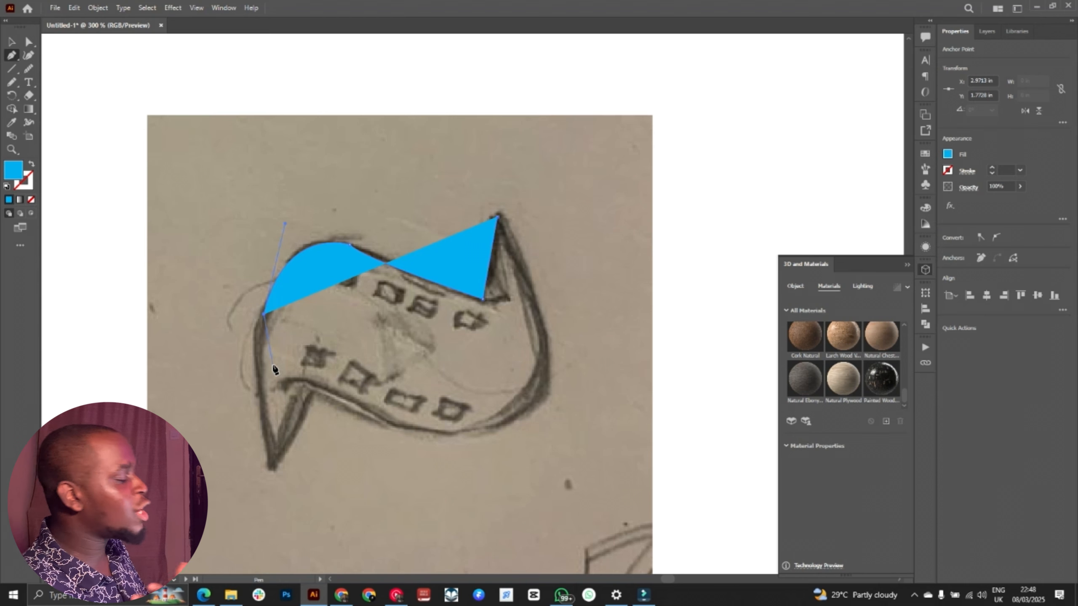
pyautogui.moveTo(275, 369); pyautogui.dragTo(264, 432)
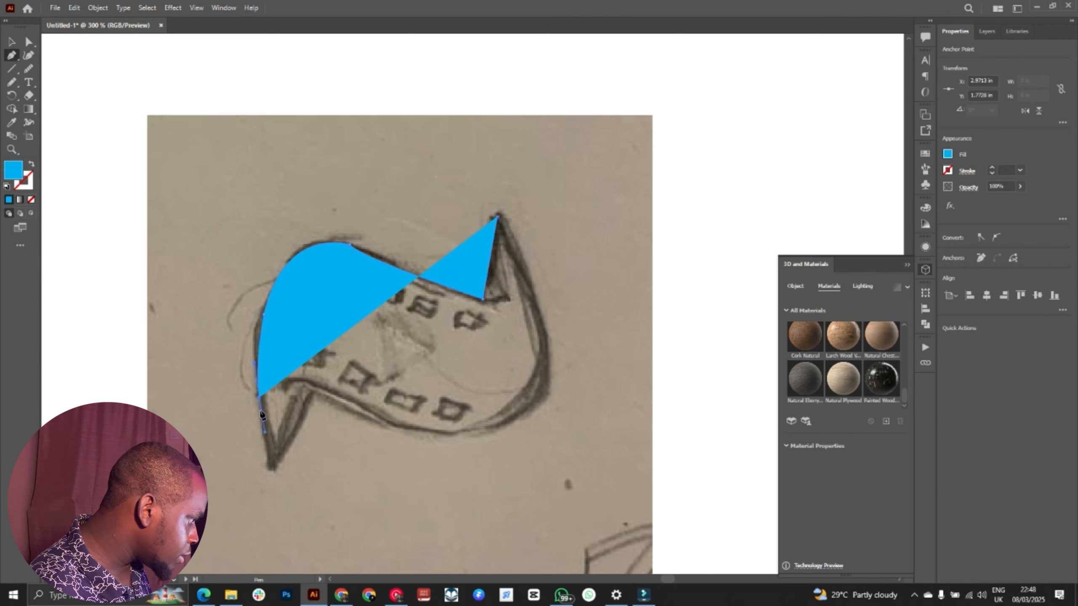
pyautogui.click(260, 399)
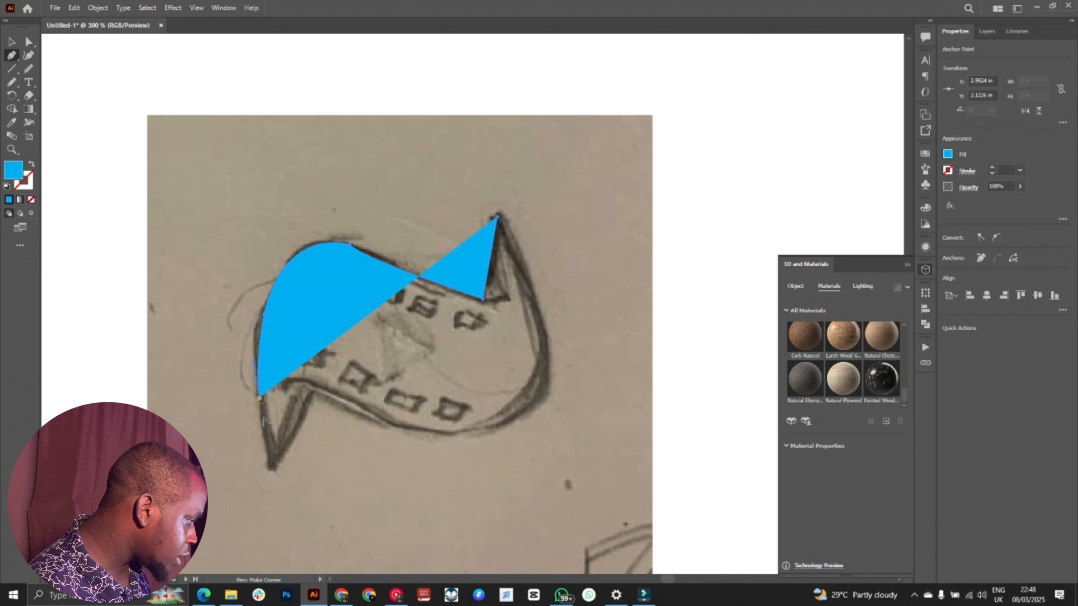
pyautogui.click(272, 471)
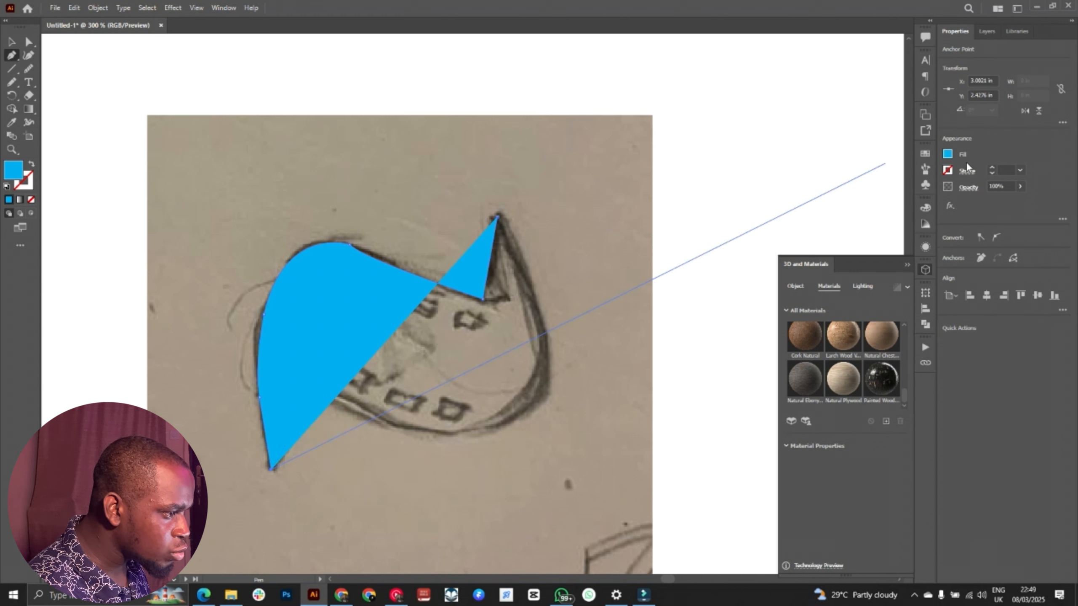
# Step: Remove the path's fill and give it a 2 pt stroke
pyautogui.click(947, 155)
pyautogui.click(825, 194)
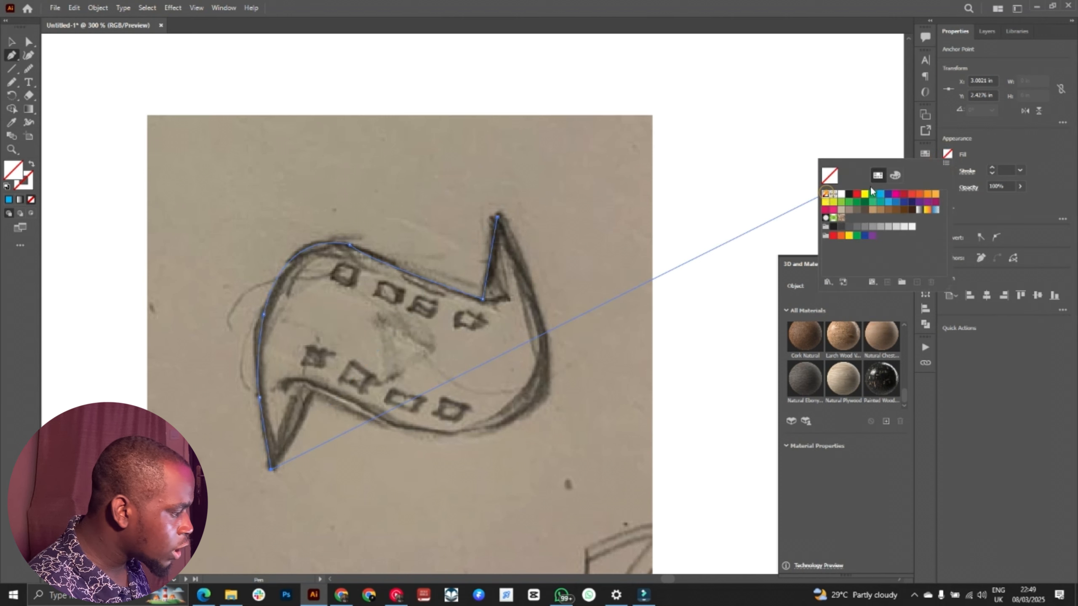
pyautogui.click(991, 167)
pyautogui.click(991, 166)
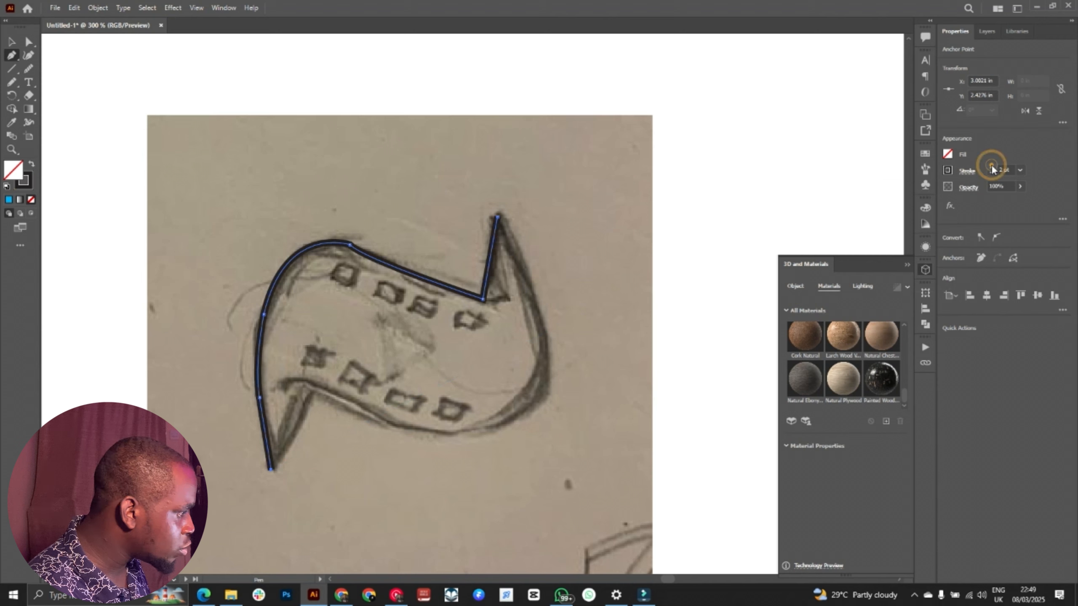
# Step: Trace the sketch's lower edge and right curve, close the path at the upper-right tip, and deselect it
pyautogui.click(313, 390)
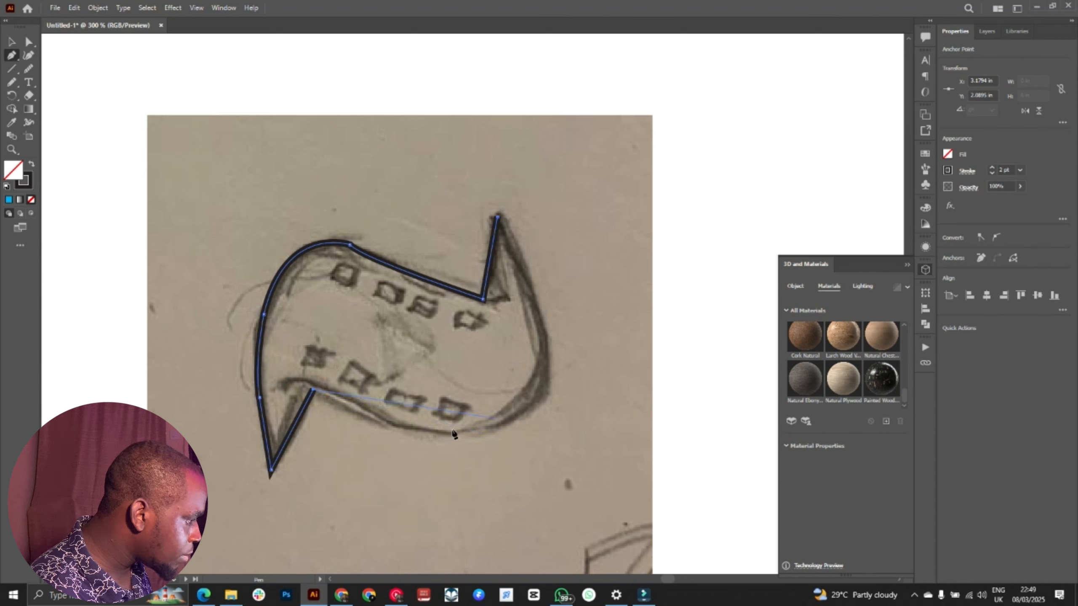
pyautogui.moveTo(493, 421); pyautogui.dragTo(545, 374)
pyautogui.click(493, 421)
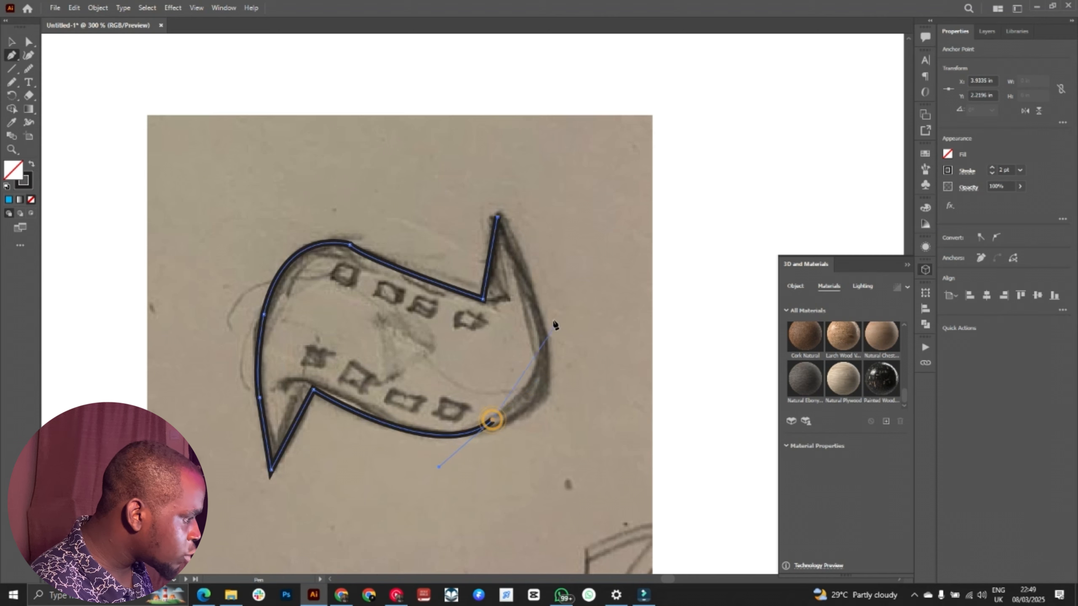
pyautogui.moveTo(539, 314); pyautogui.dragTo(528, 234)
pyautogui.click(537, 311)
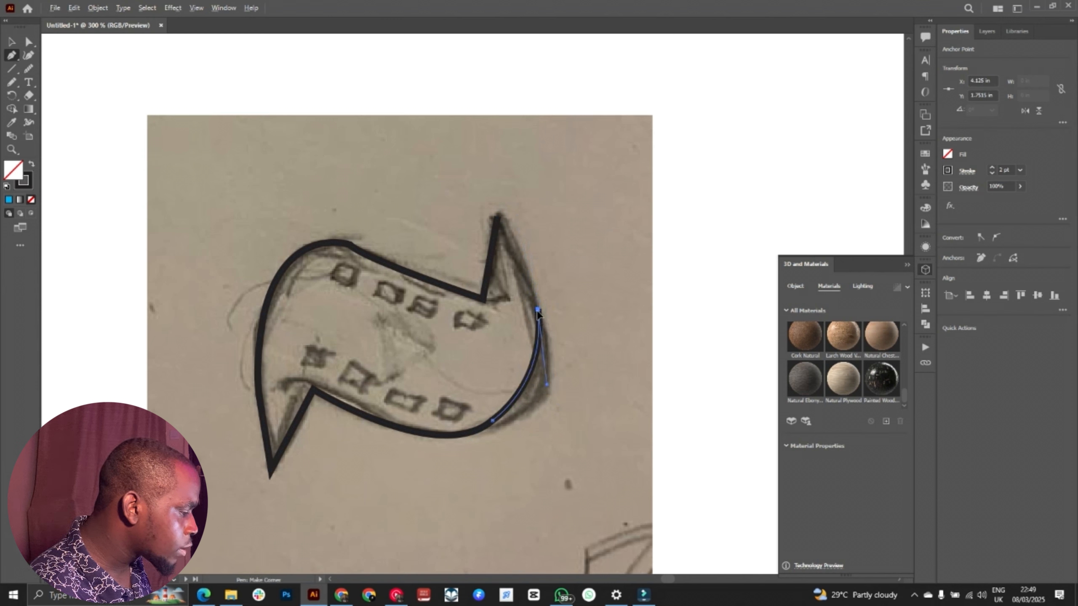
pyautogui.click(498, 216)
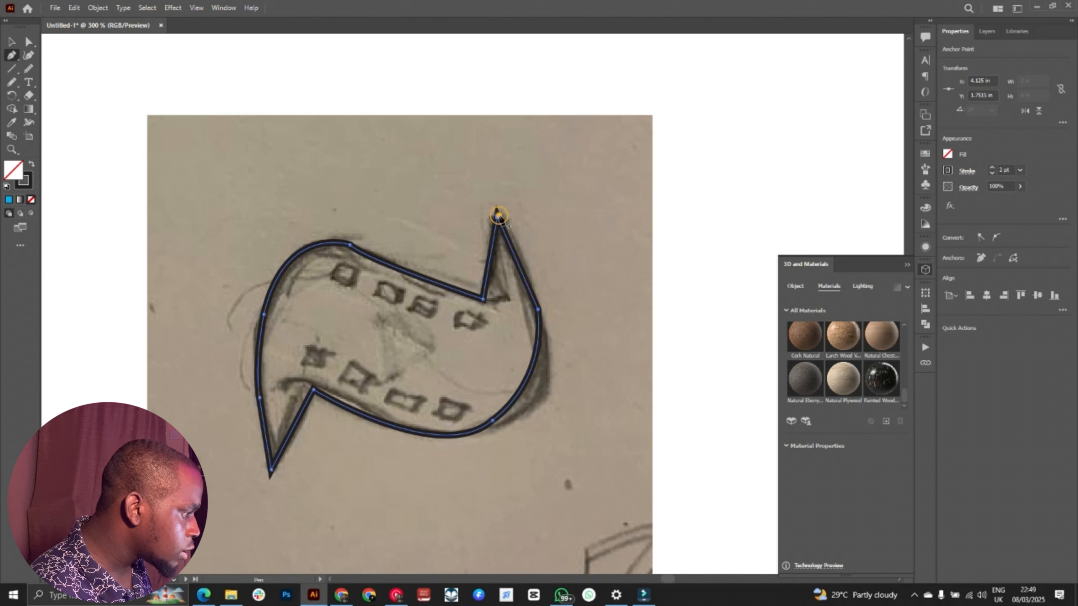
pyautogui.press('v')
pyautogui.click(566, 276)
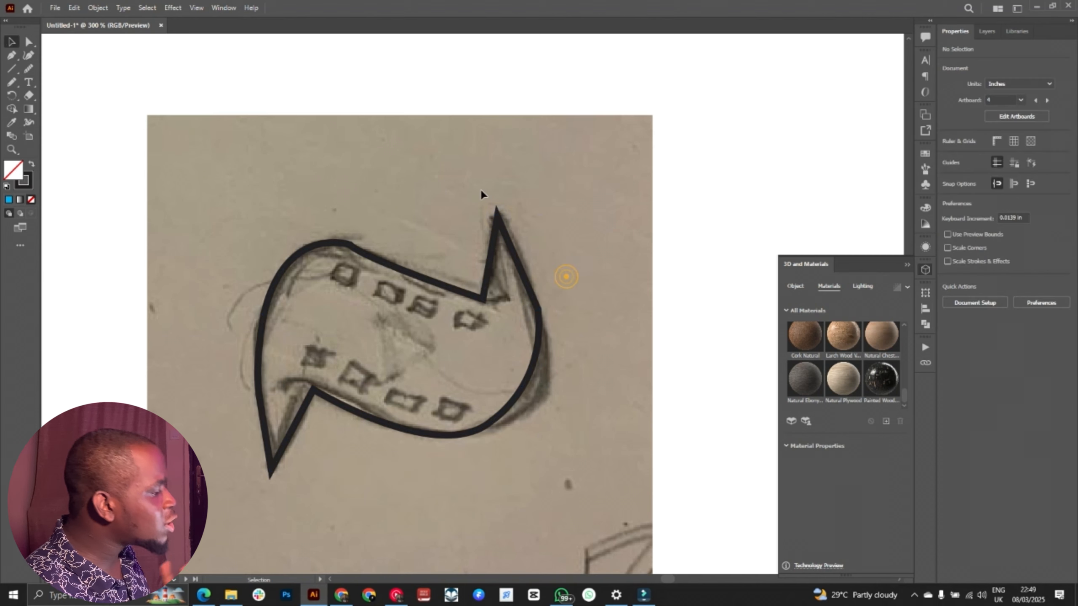
# Step: Round the traced path's upper-left corner to about 0.23 in and its right-side corner to about 0.48 in
pyautogui.click(29, 41)
pyautogui.moveTo(329, 224); pyautogui.dragTo(302, 360)
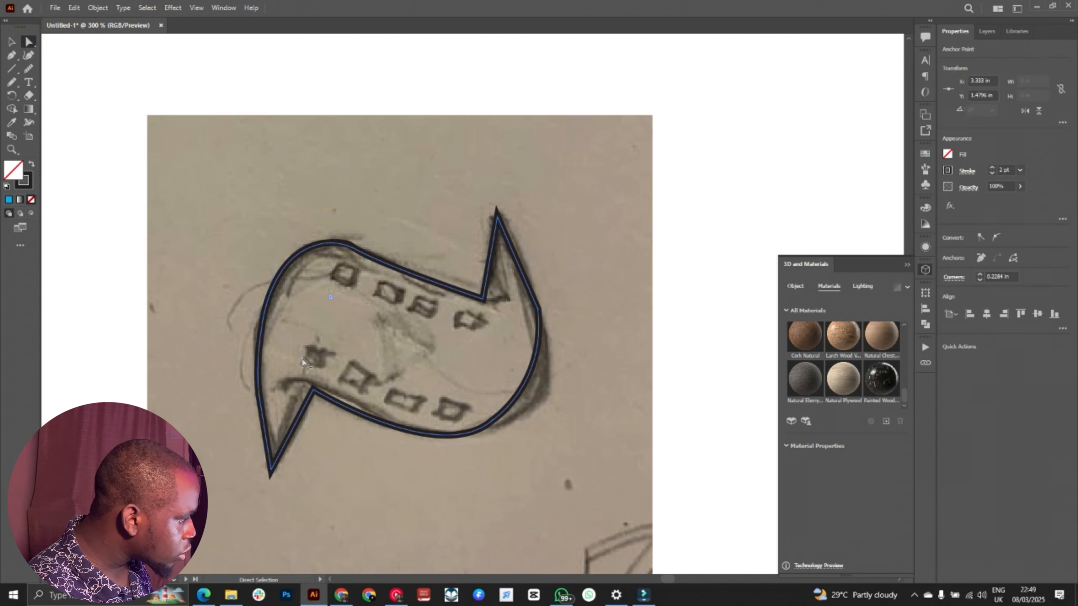
pyautogui.click(565, 301)
pyautogui.moveTo(499, 351); pyautogui.dragTo(562, 292)
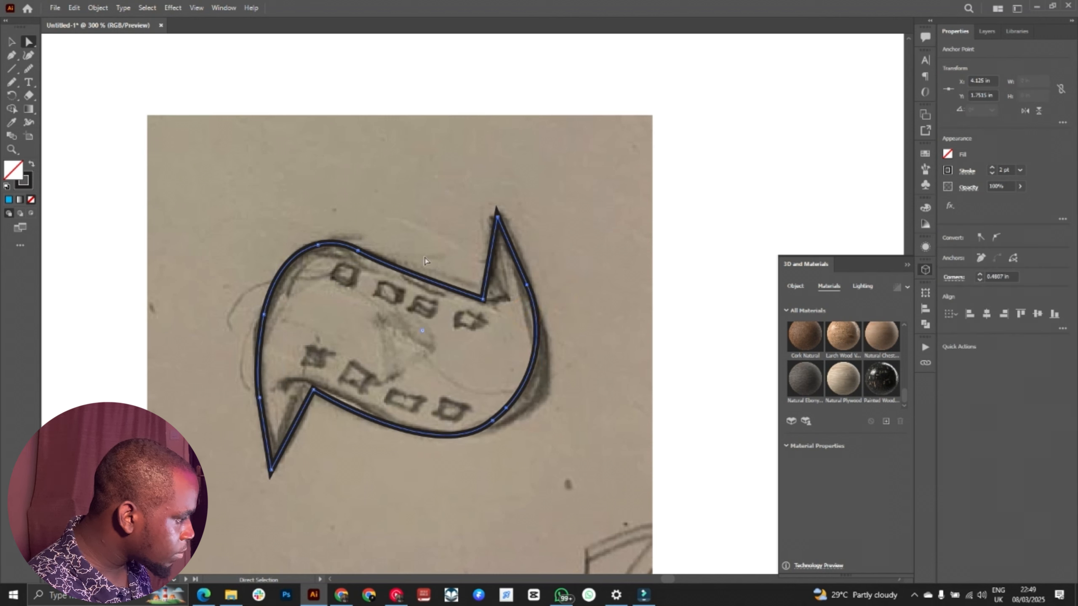
pyautogui.click(522, 336)
pyautogui.moveTo(309, 223); pyautogui.dragTo(373, 286)
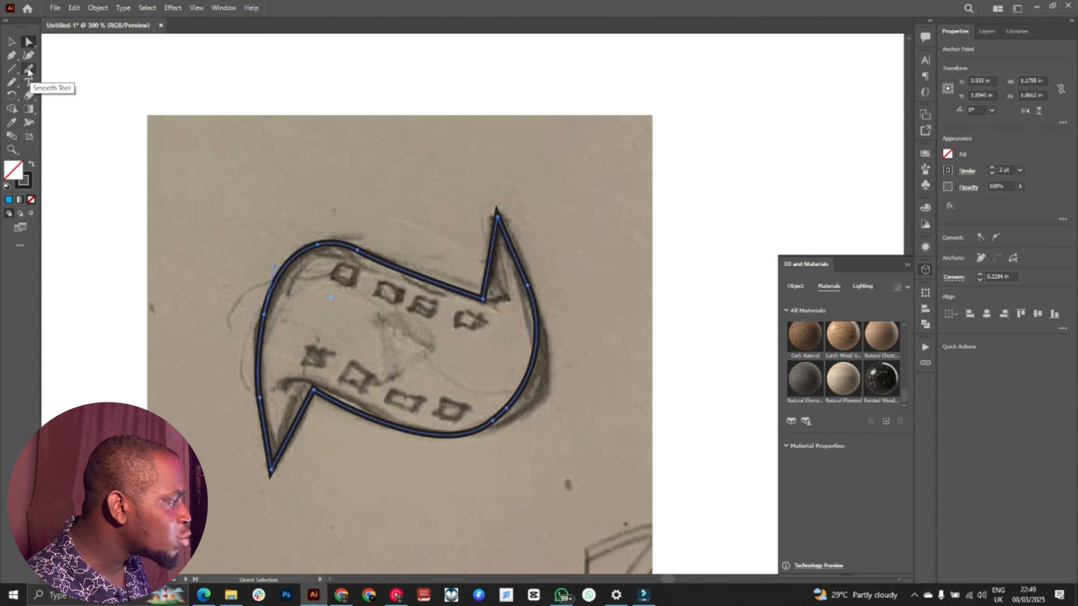
# Step: Smooth the traced path along its upper edge and lower-left side with the Smooth tool, and deselect it
pyautogui.click(28, 70)
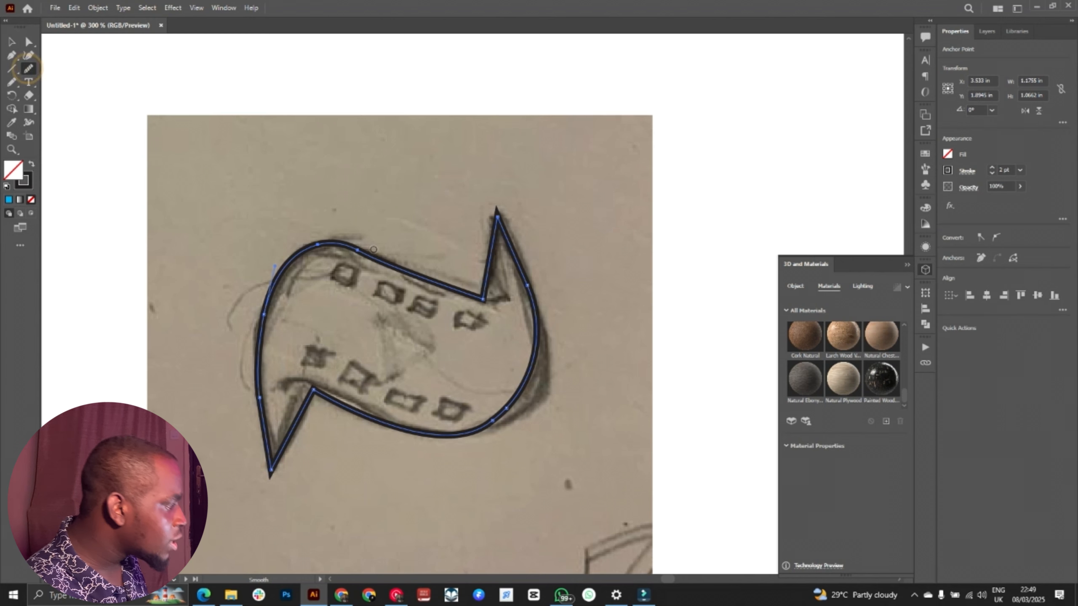
pyautogui.moveTo(347, 245)
pyautogui.mouseDown()
pyautogui.moveTo(378, 262)
pyautogui.moveTo(318, 253)
pyautogui.mouseUp()
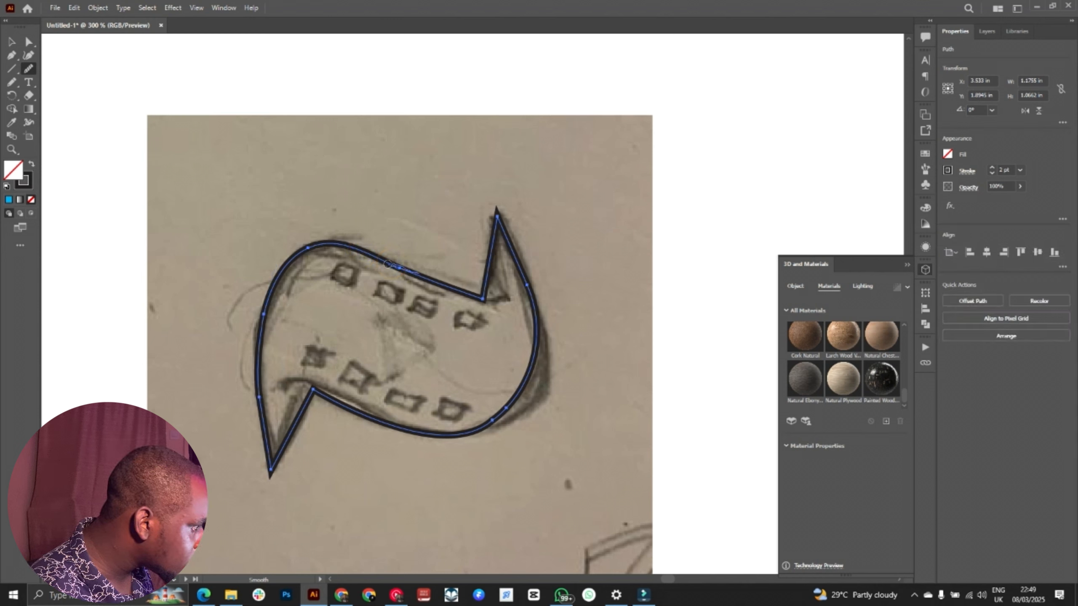
pyautogui.moveTo(395, 264); pyautogui.dragTo(437, 282)
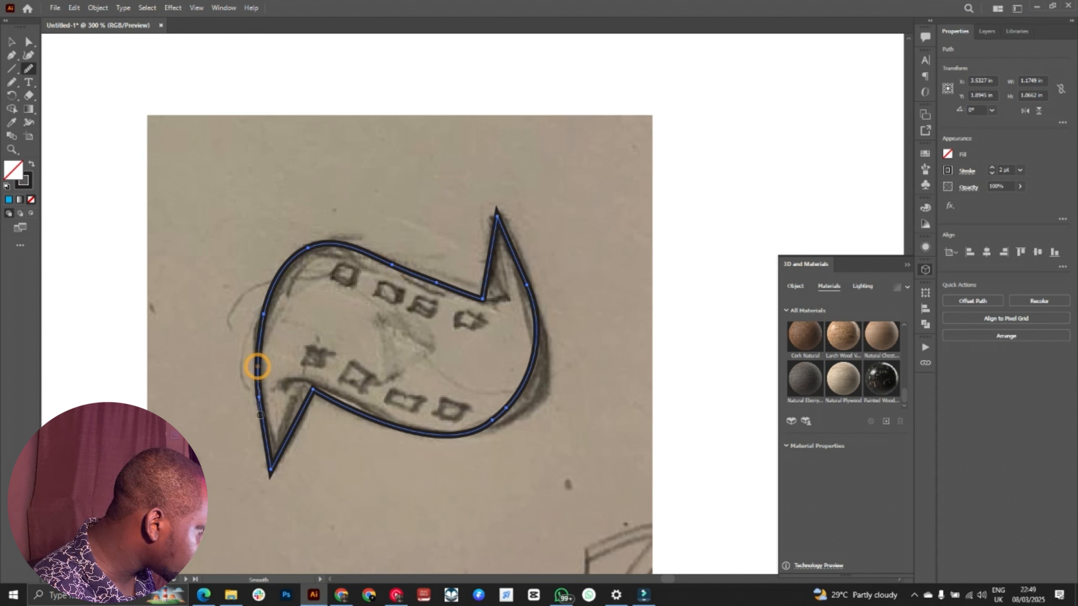
pyautogui.moveTo(257, 368)
pyautogui.mouseDown()
pyautogui.moveTo(264, 431)
pyautogui.moveTo(277, 442)
pyautogui.mouseUp()
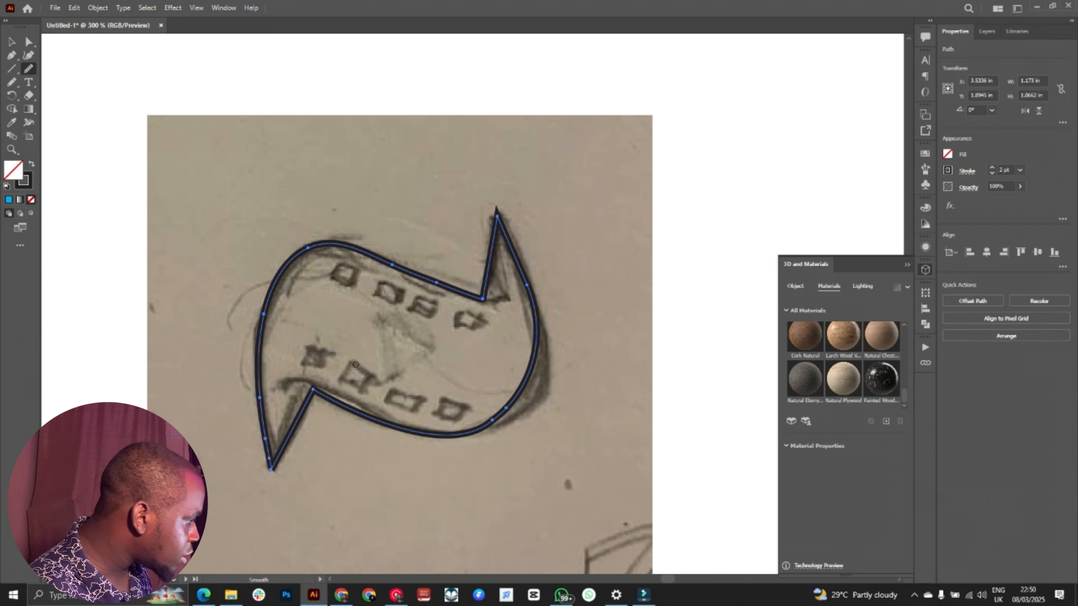
pyautogui.press('v')
pyautogui.click(378, 326)
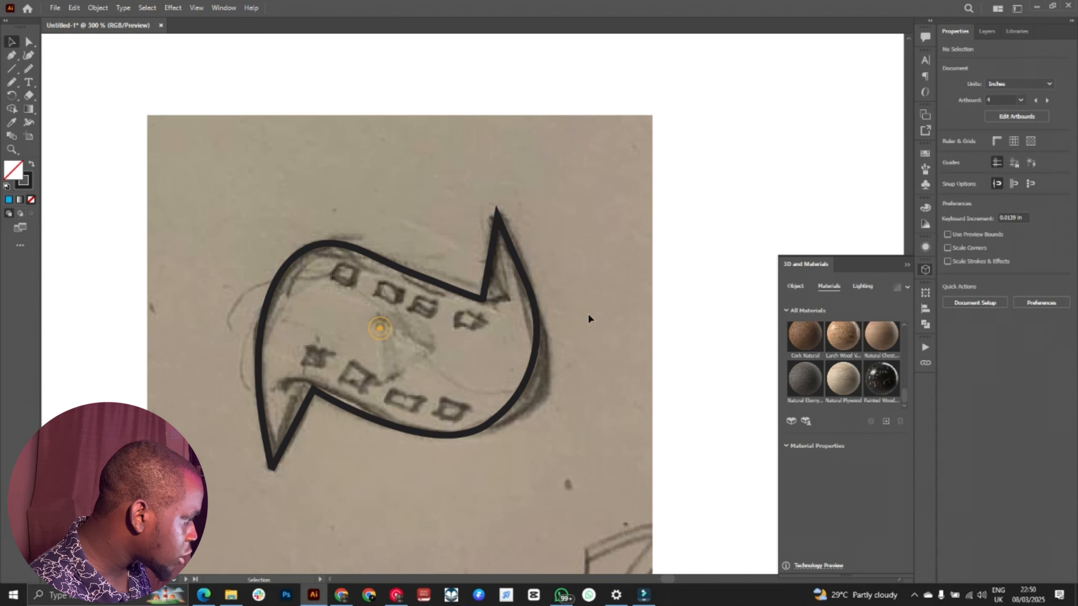
# Step: Fill the traced sketch path with the cyan-blue swatch and deselect it
pyautogui.click(632, 230)
pyautogui.hotkey('ctrl', '-')
pyautogui.hotkey('ctrl', '-')
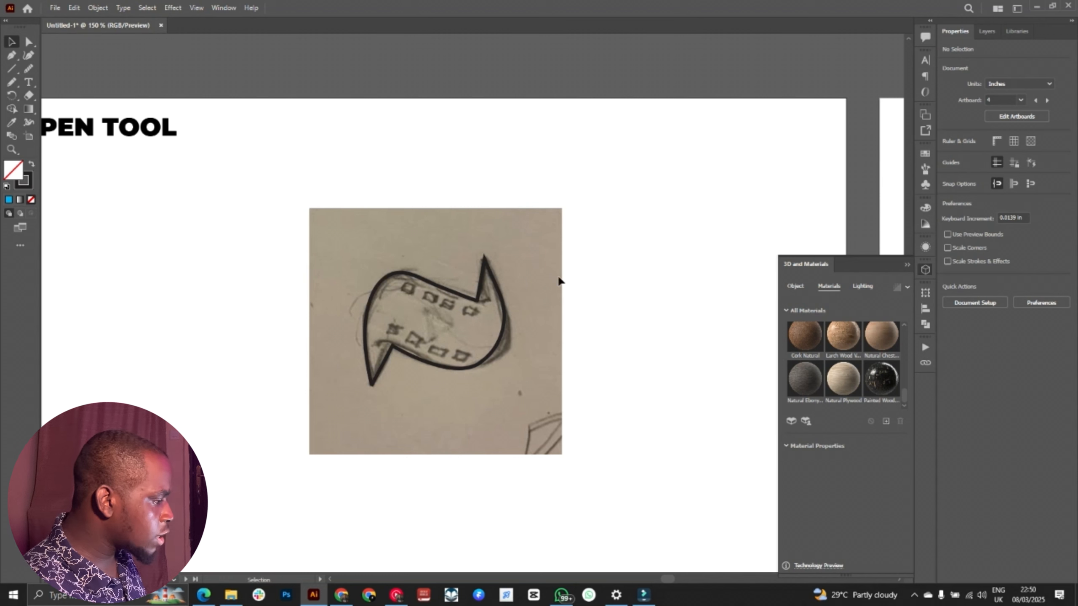
pyautogui.click(408, 267)
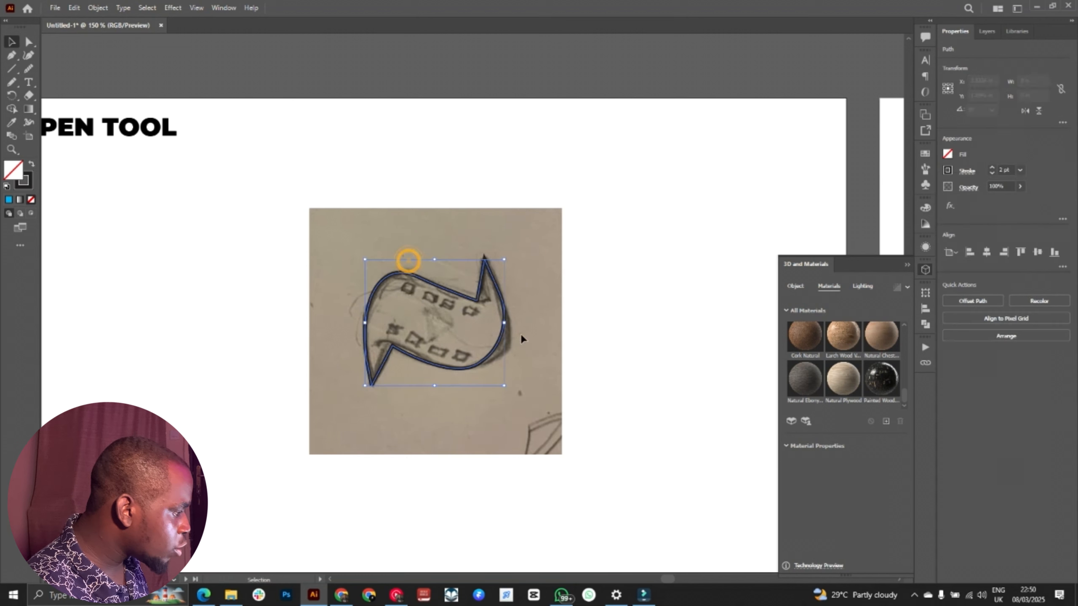
pyautogui.click(949, 154)
pyautogui.click(880, 195)
pyautogui.click(615, 199)
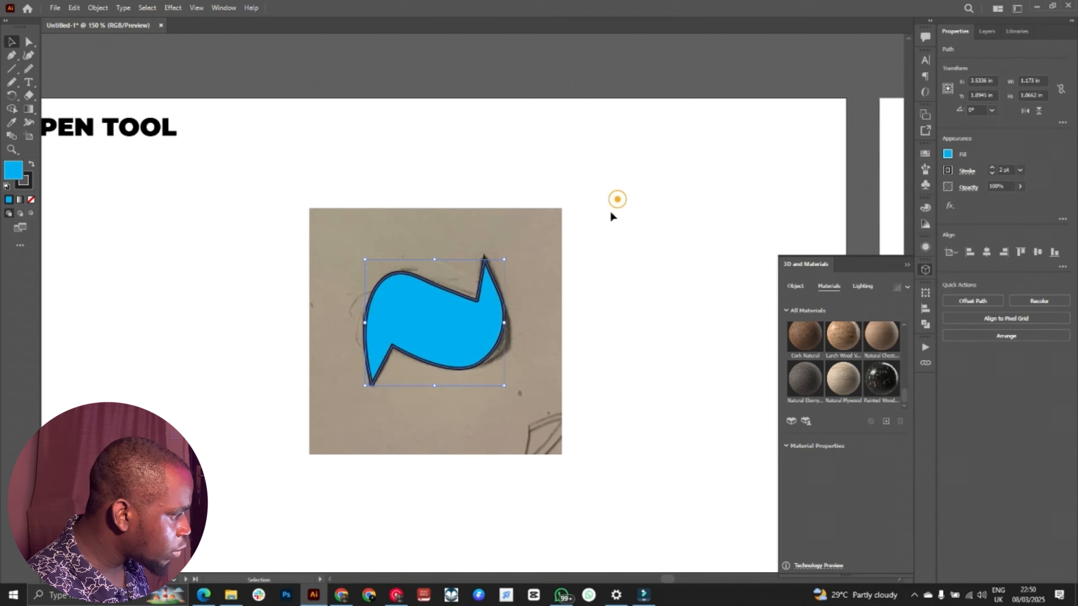
pyautogui.click(609, 239)
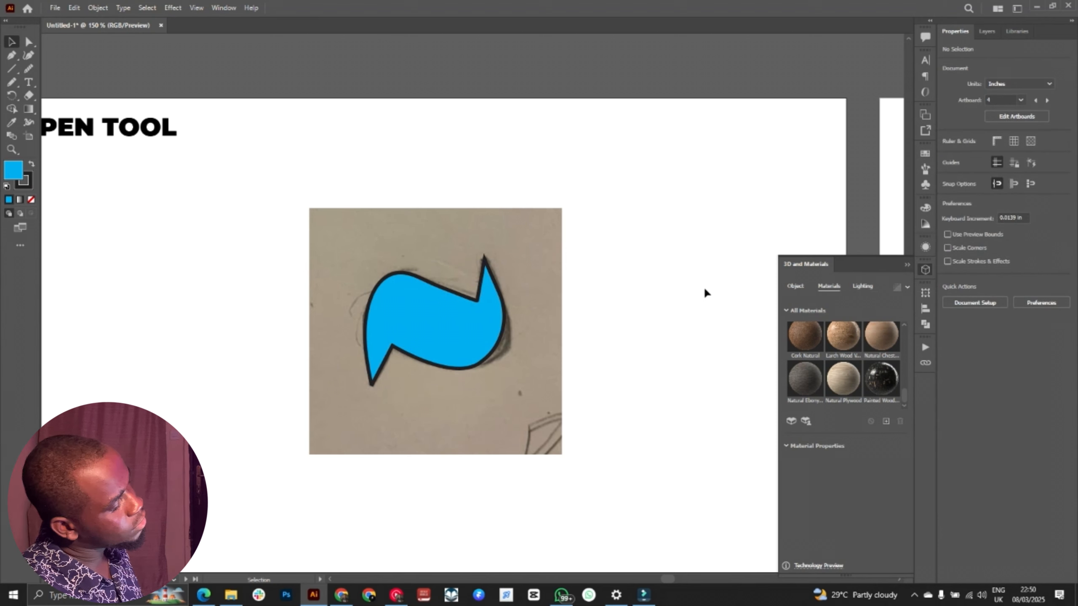
# Step: Go to the STROKE TOOL artboard and close the 3D and Materials panel
pyautogui.hscroll(1, 704, 287)
pyautogui.hscroll(5, 698, 295)
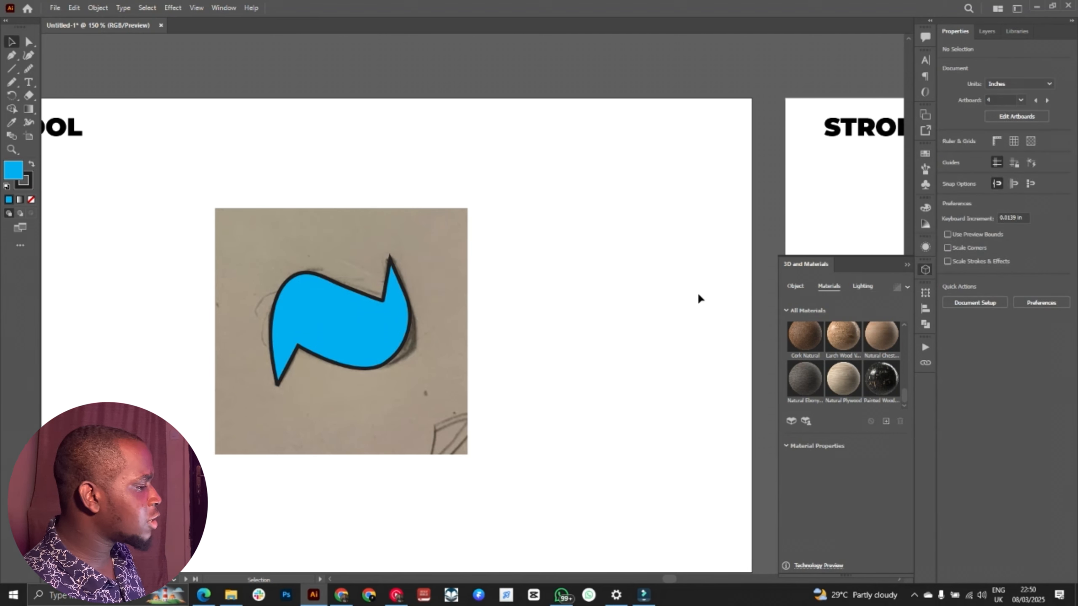
pyautogui.hscroll(15, 698, 298)
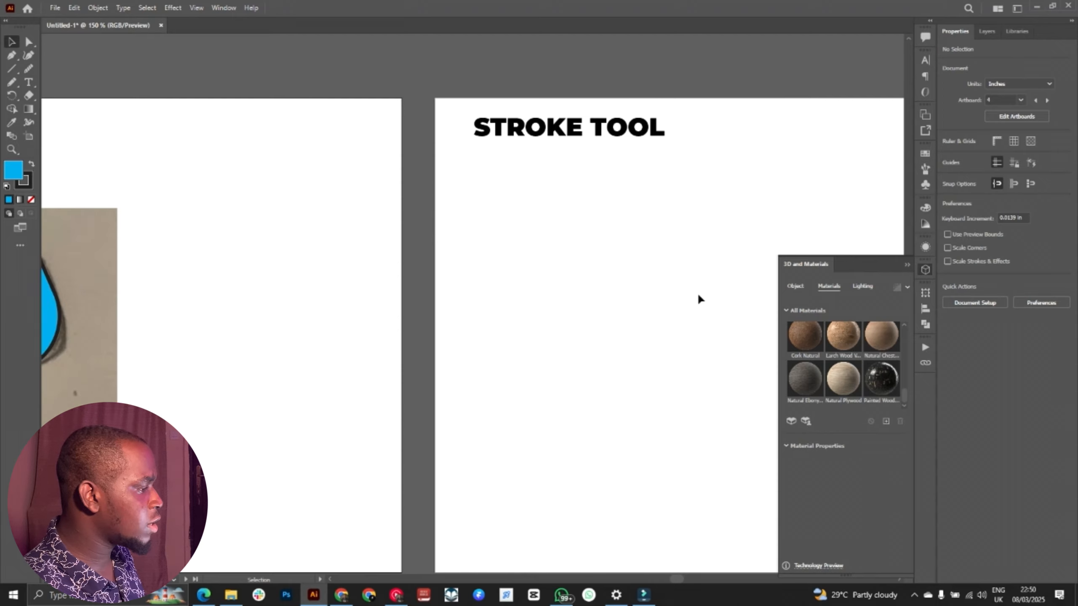
pyautogui.hscroll(-1, 571, 269)
pyautogui.hscroll(10, 571, 270)
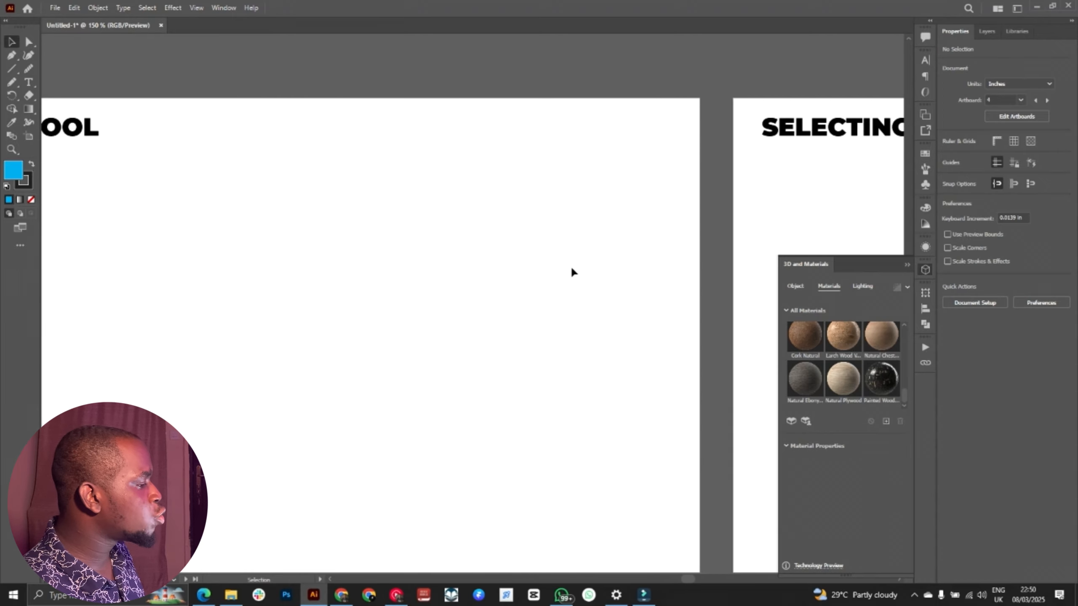
pyautogui.hscroll(-10, 571, 269)
pyautogui.hotkey('ctrl', '-')
pyautogui.press('space')
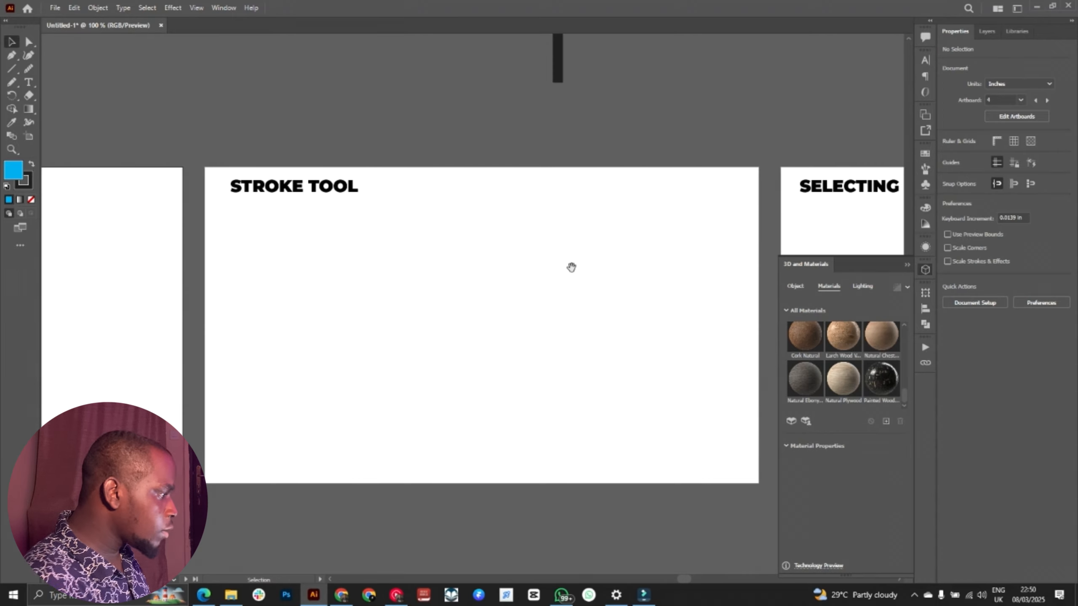
pyautogui.moveTo(571, 268); pyautogui.dragTo(540, 258)
pyautogui.hotkey('ctrl', '+')
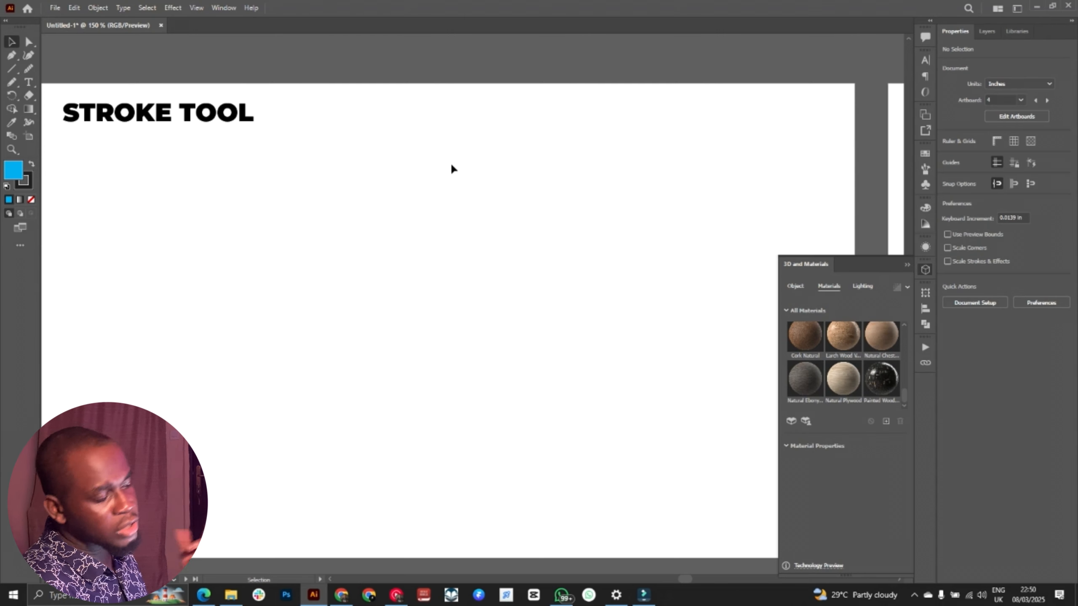
pyautogui.click(910, 271)
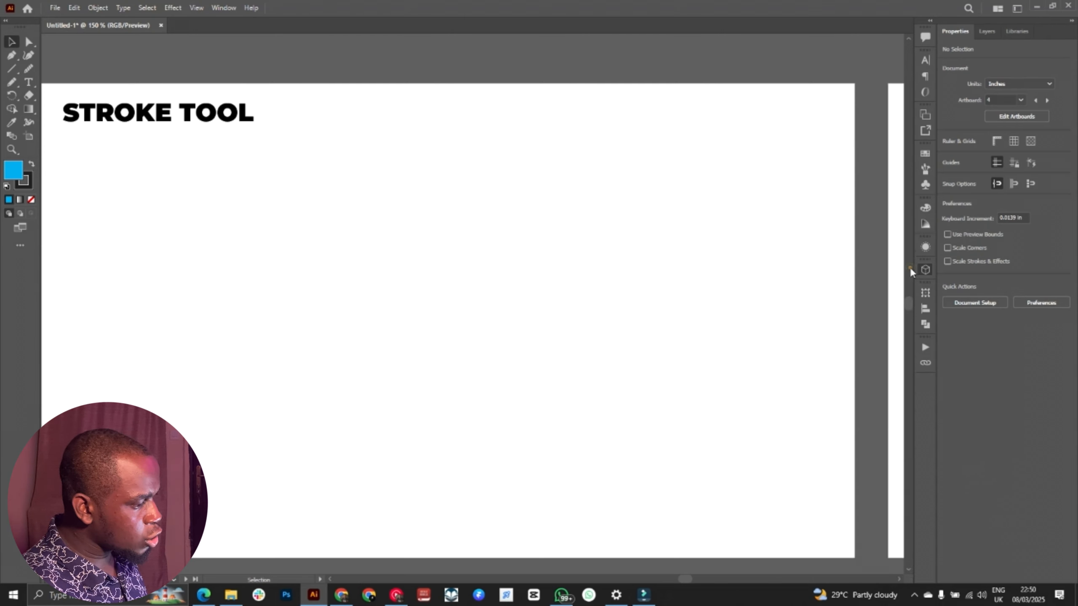
pyautogui.click(11, 69)
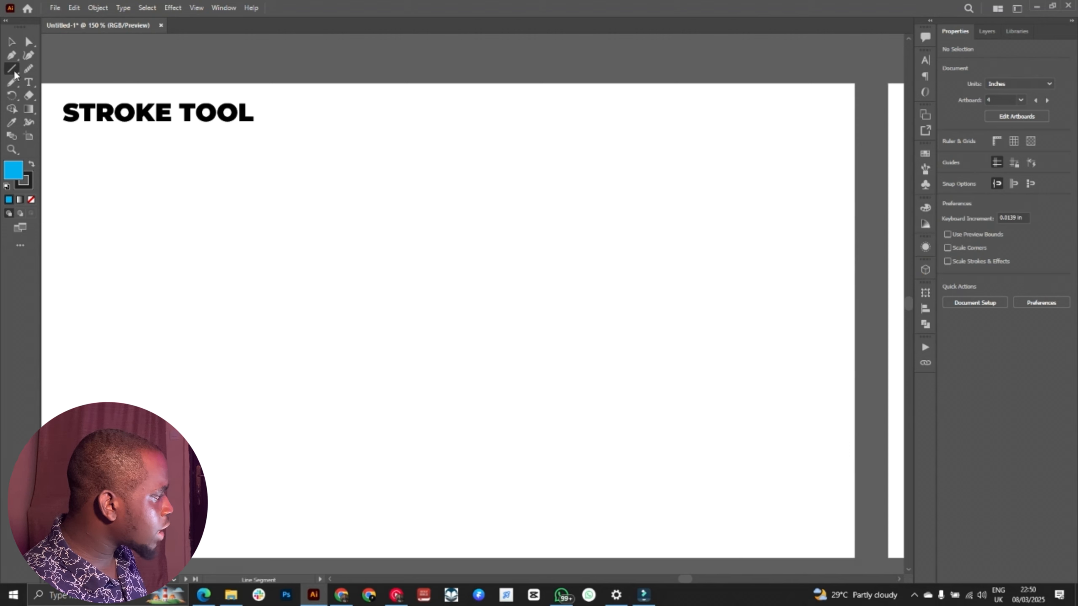
pyautogui.rightClick(13, 70)
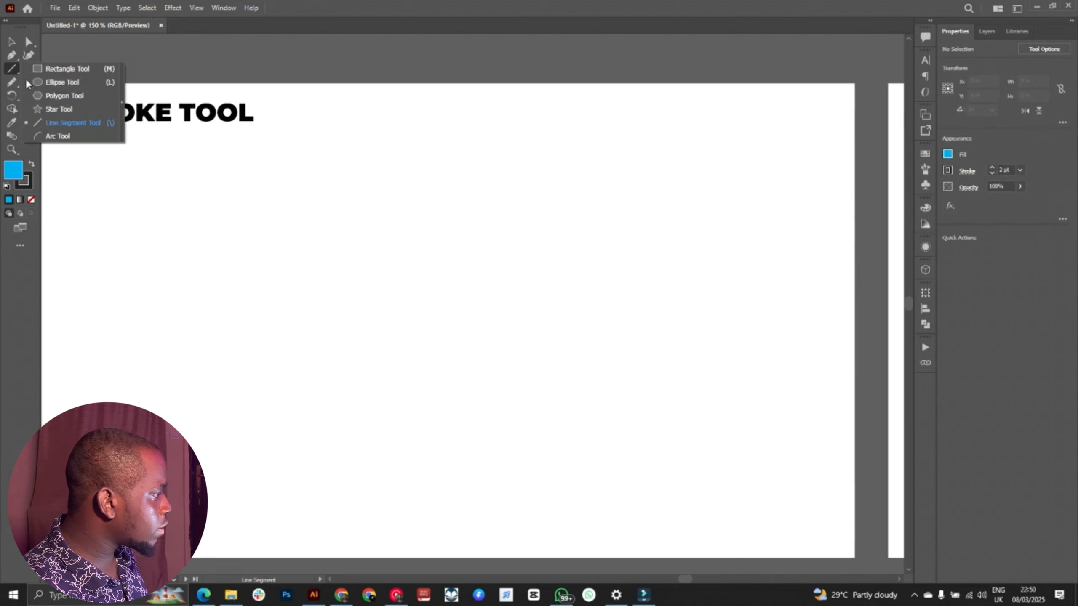
pyautogui.click(72, 128)
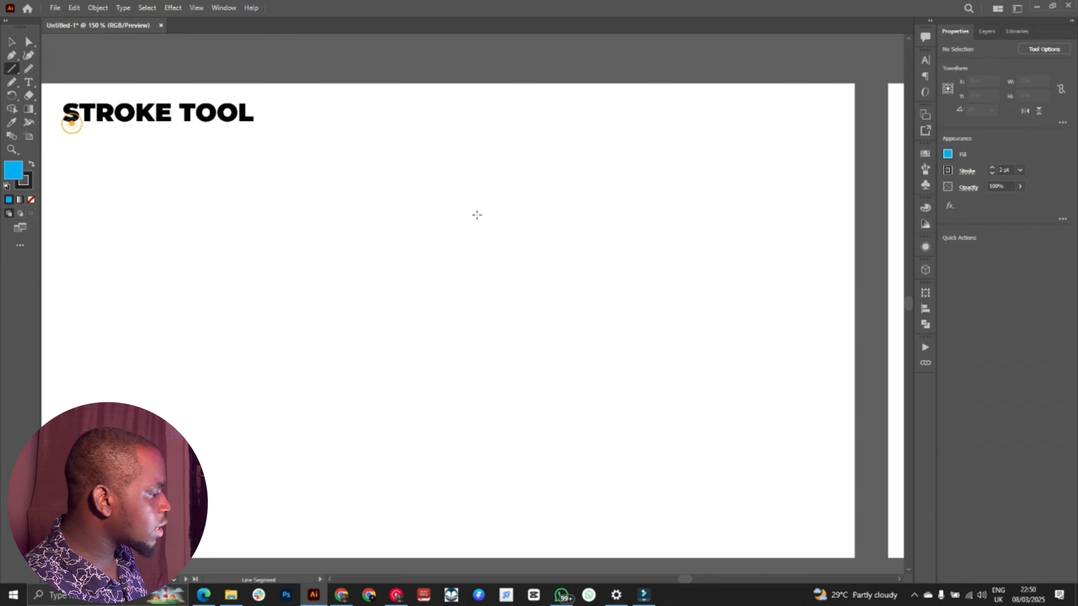
pyautogui.moveTo(277, 211); pyautogui.dragTo(512, 212)
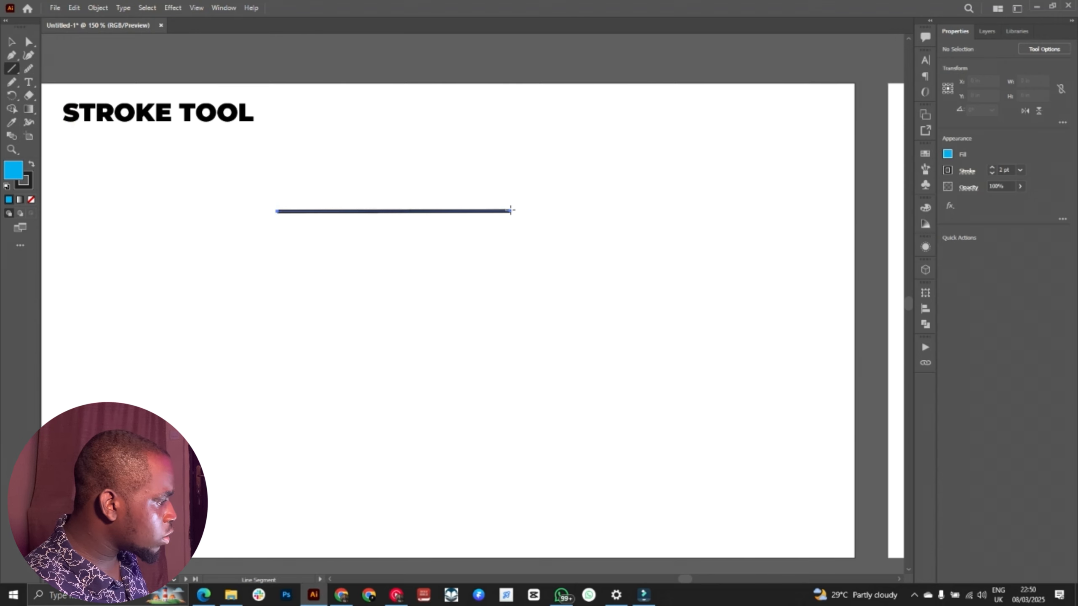
pyautogui.hotkey('ctrl', 'z')
# Step: Draw an open right-angled path with the Pen tool: about 1.72 in across to the right, then about 1.57 in straight down
pyautogui.press('p')
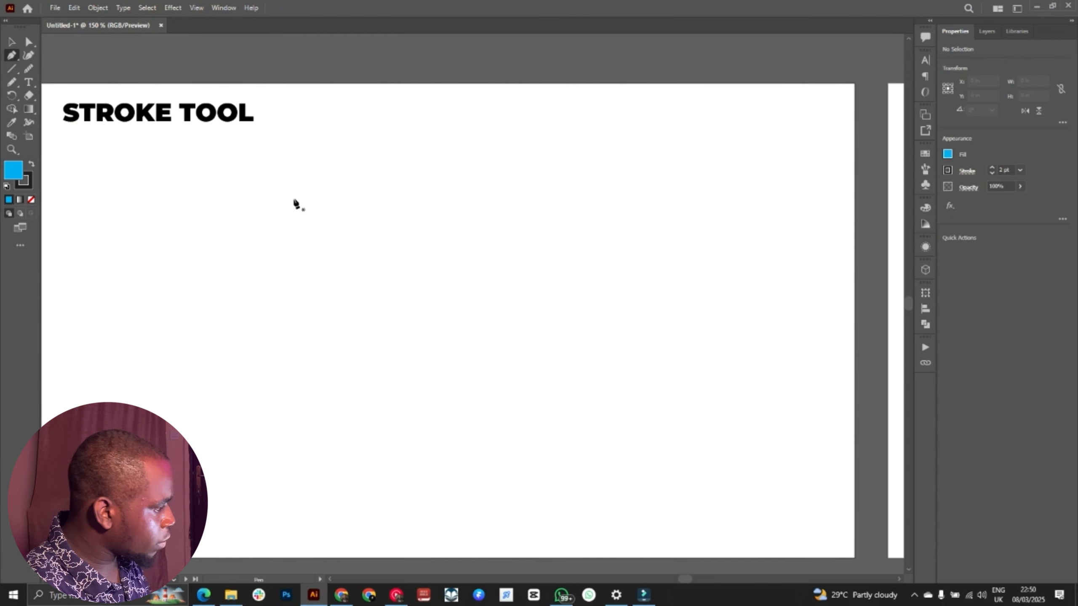
pyautogui.moveTo(269, 198); pyautogui.dragTo(277, 199)
pyautogui.keyDown('ctrl'); pyautogui.click(502, 203); pyautogui.keyUp('ctrl')
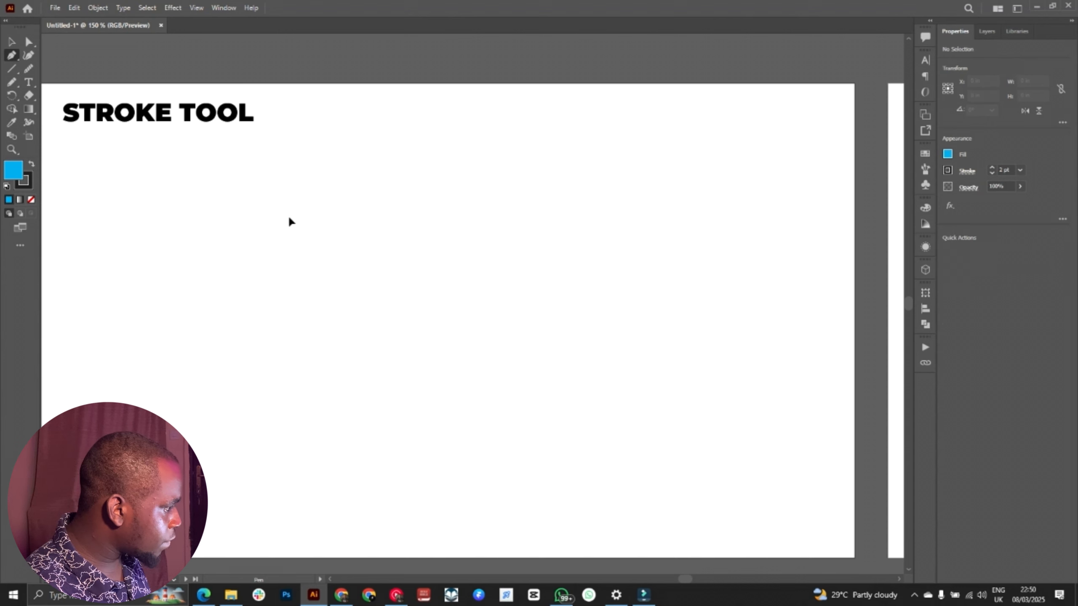
pyautogui.click(289, 216)
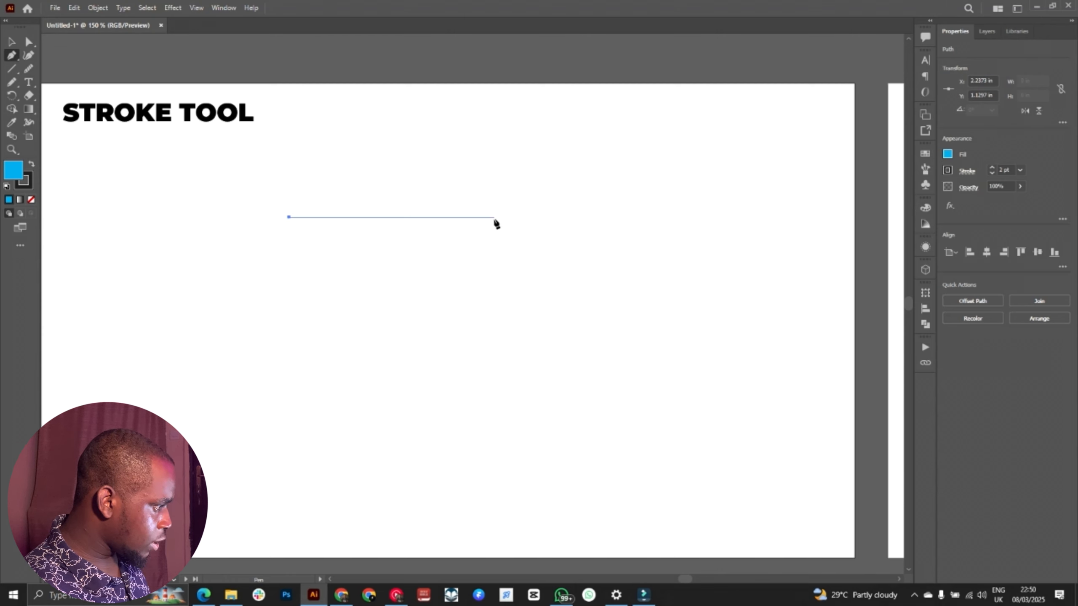
pyautogui.click(493, 217)
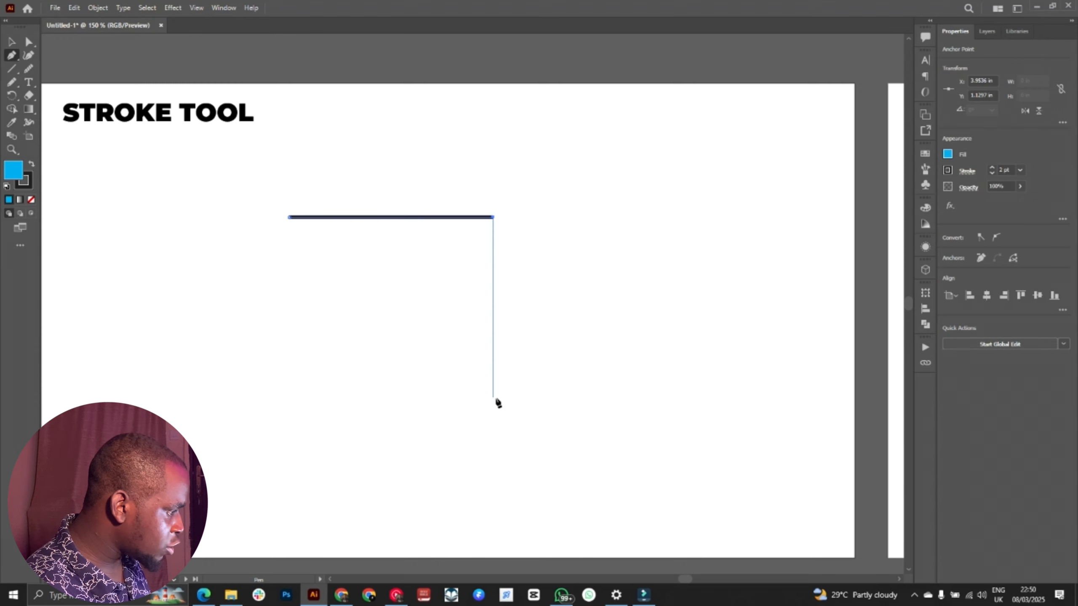
pyautogui.click(493, 403)
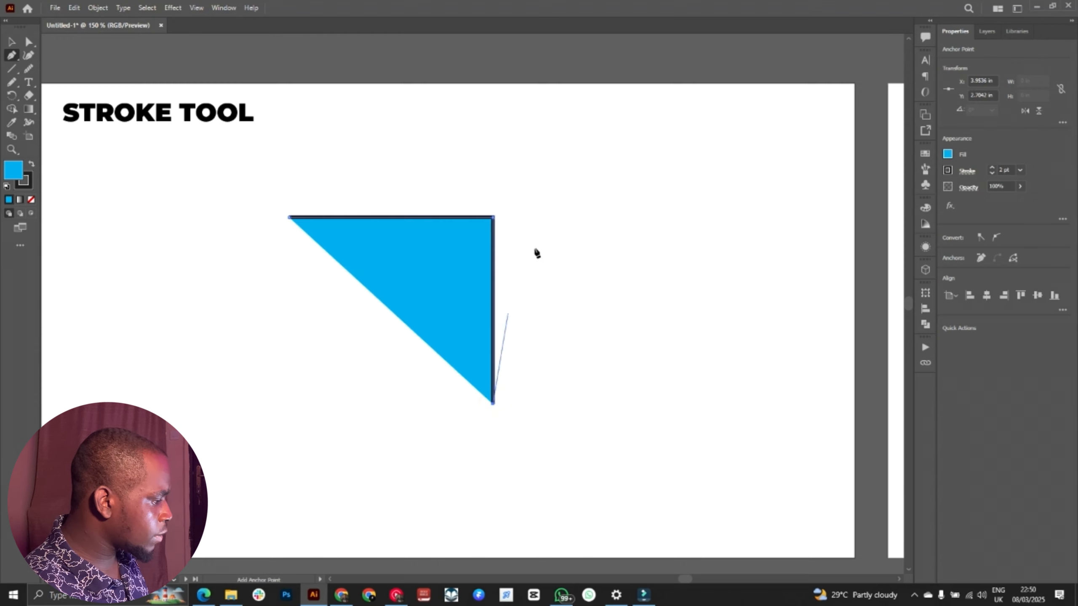
# Step: Remove the right-angled path's fill, set its stroke weight to 4 pt, and deselect it
pyautogui.click(948, 155)
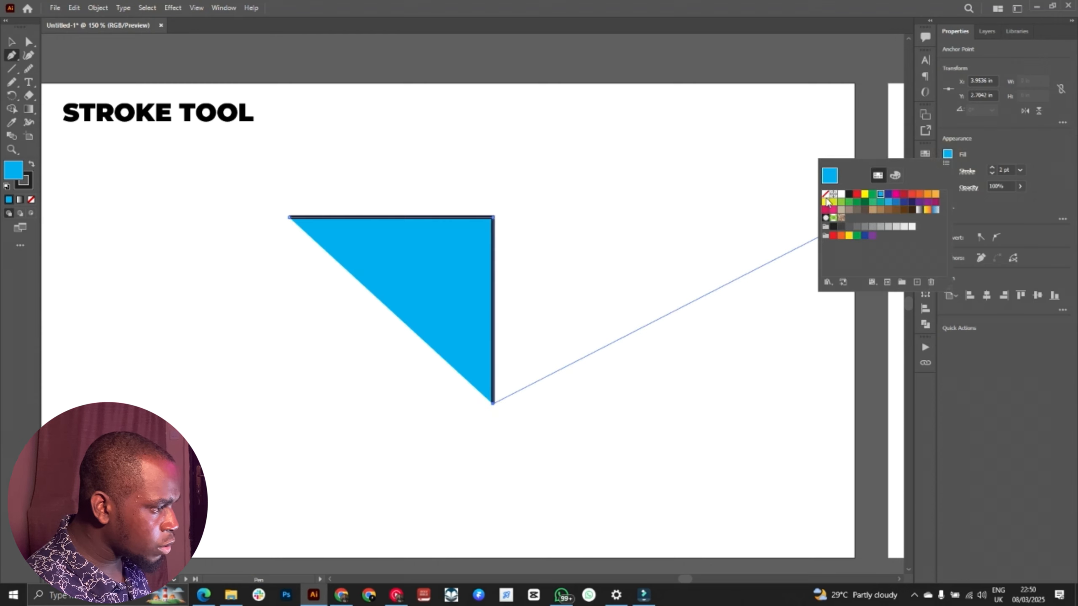
pyautogui.click(825, 194)
pyautogui.click(970, 125)
pyautogui.click(990, 167)
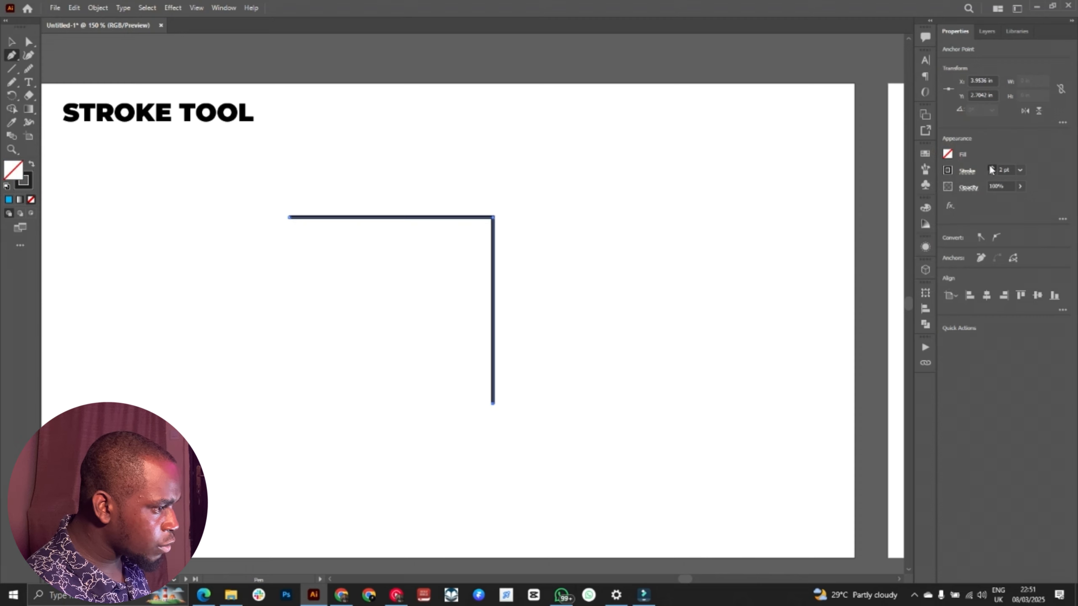
pyautogui.click(990, 167)
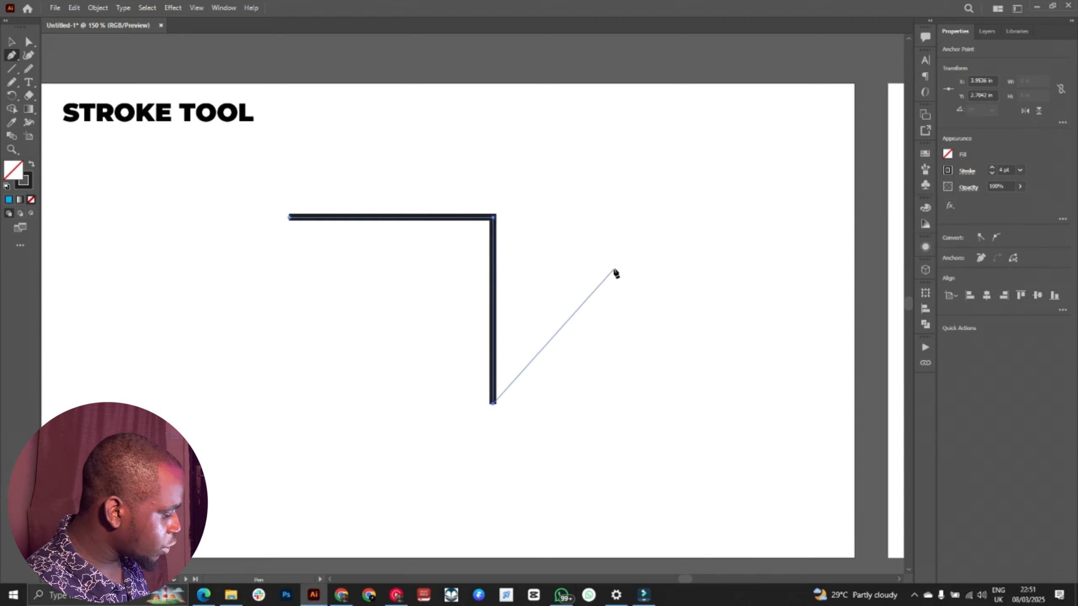
pyautogui.press('v')
pyautogui.click(593, 174)
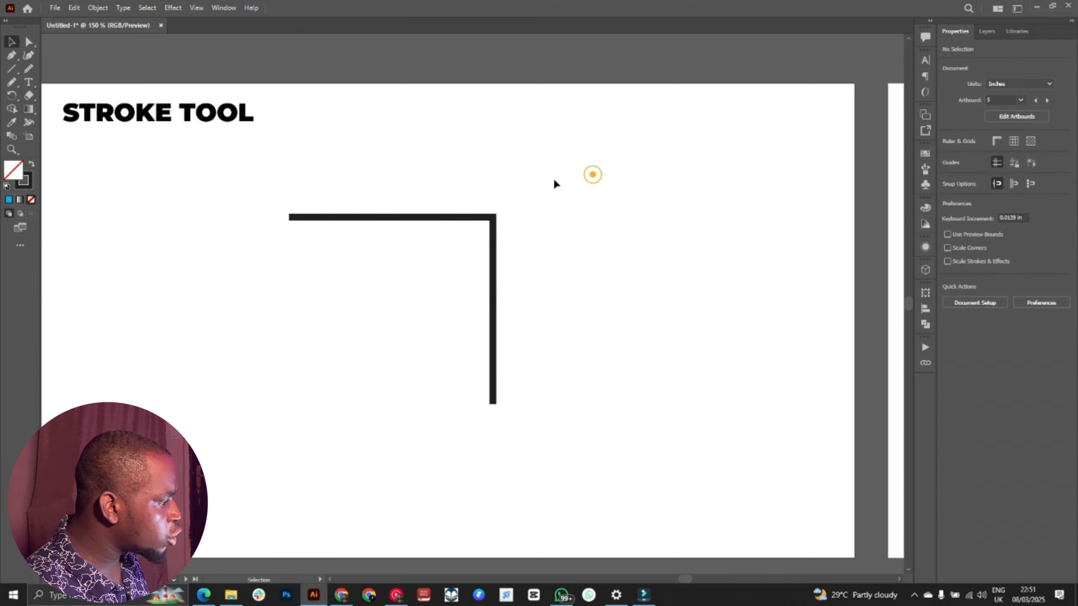
# Step: Select the right-angled path, set its stroke weight to 5 pt, and look through the preset weights without choosing one
pyautogui.moveTo(551, 180); pyautogui.dragTo(441, 254)
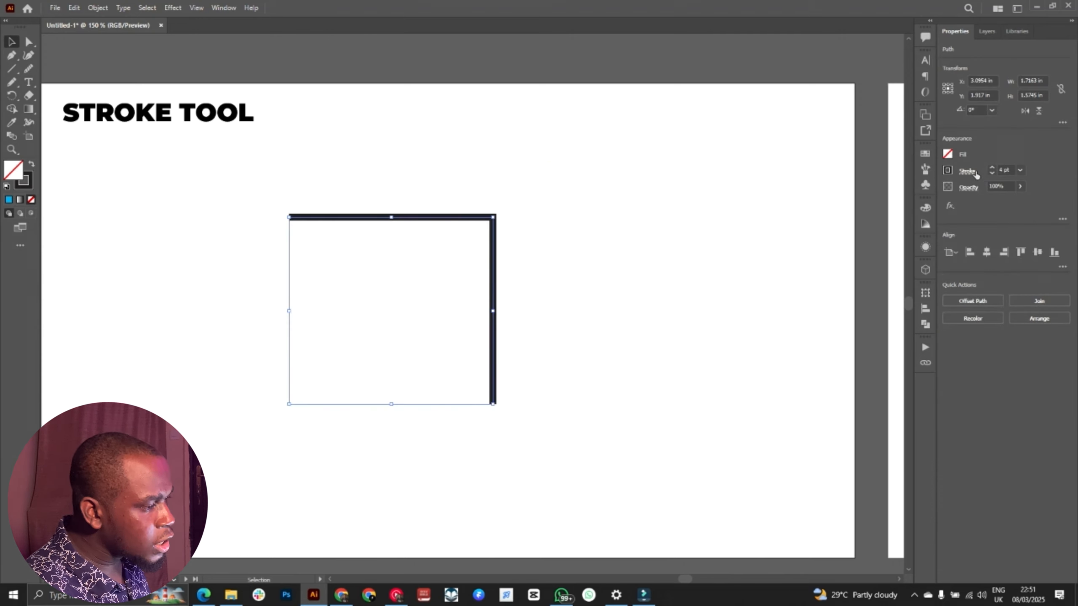
pyautogui.click(993, 168)
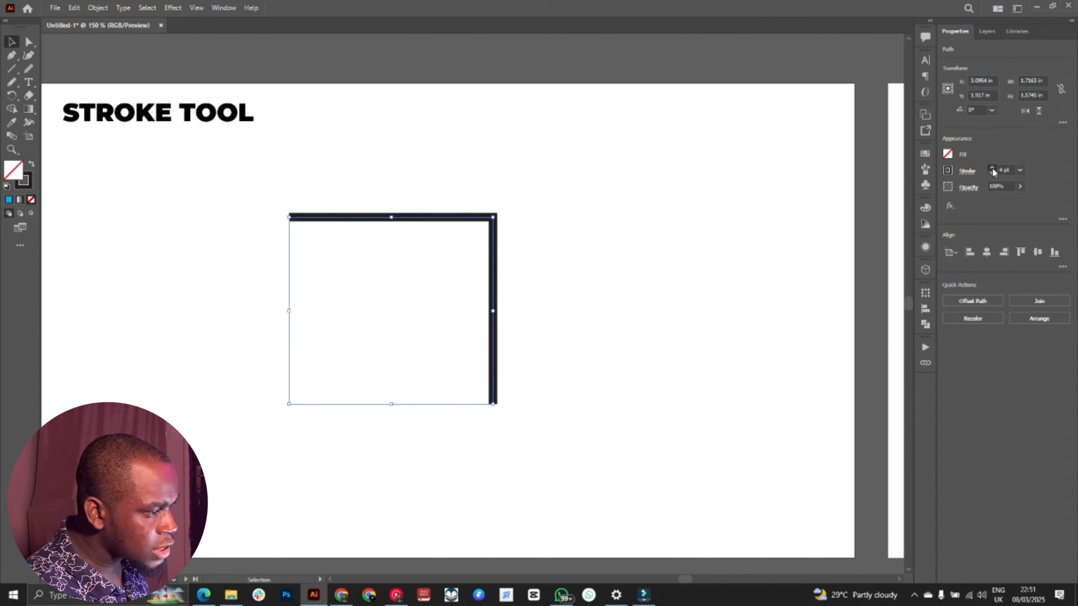
pyautogui.click(992, 168)
pyautogui.click(992, 173)
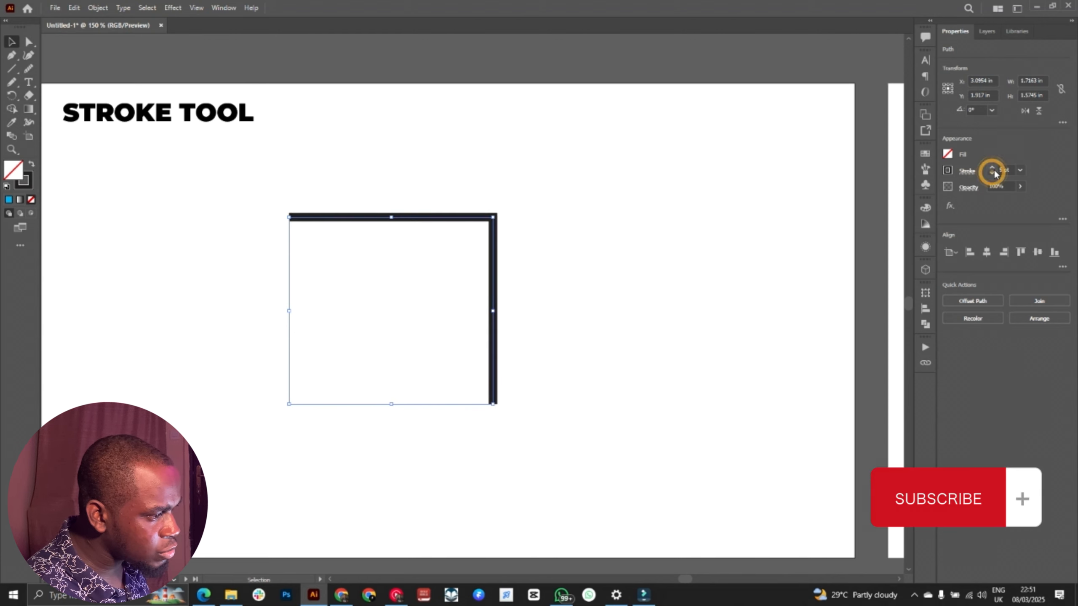
pyautogui.click(1019, 170)
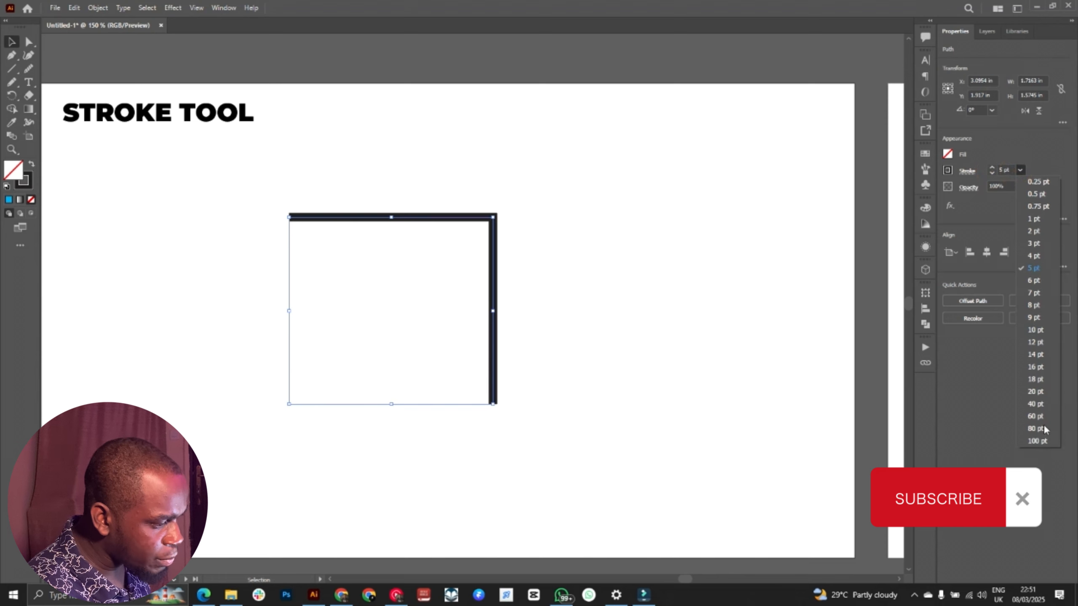
pyautogui.click(986, 149)
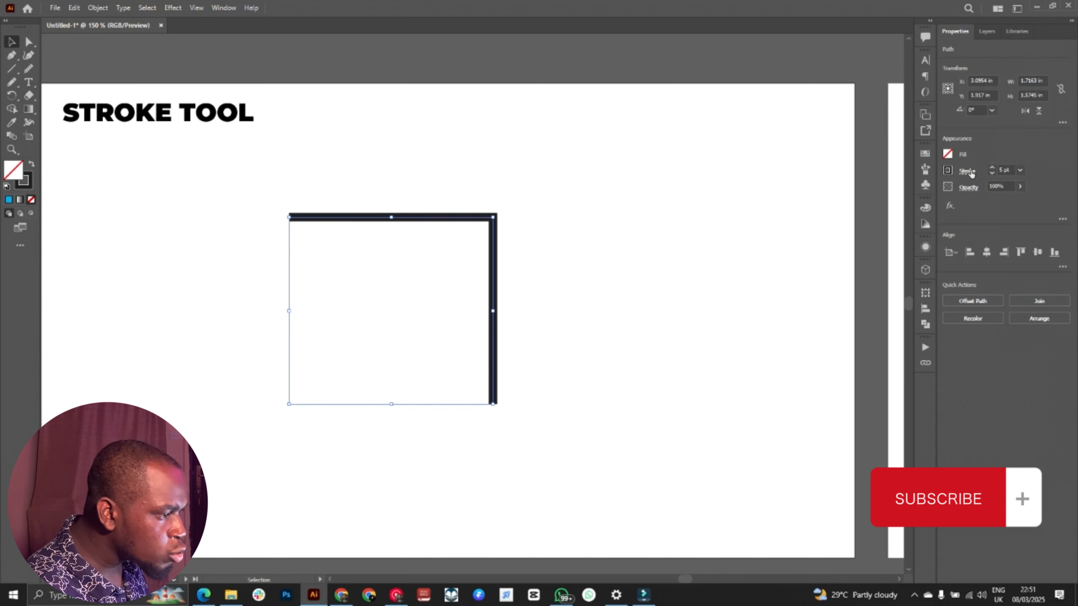
# Step: Try a round cap and round corner on the path's stroke, and settle on a projecting cap and bevel corner
pyautogui.click(969, 172)
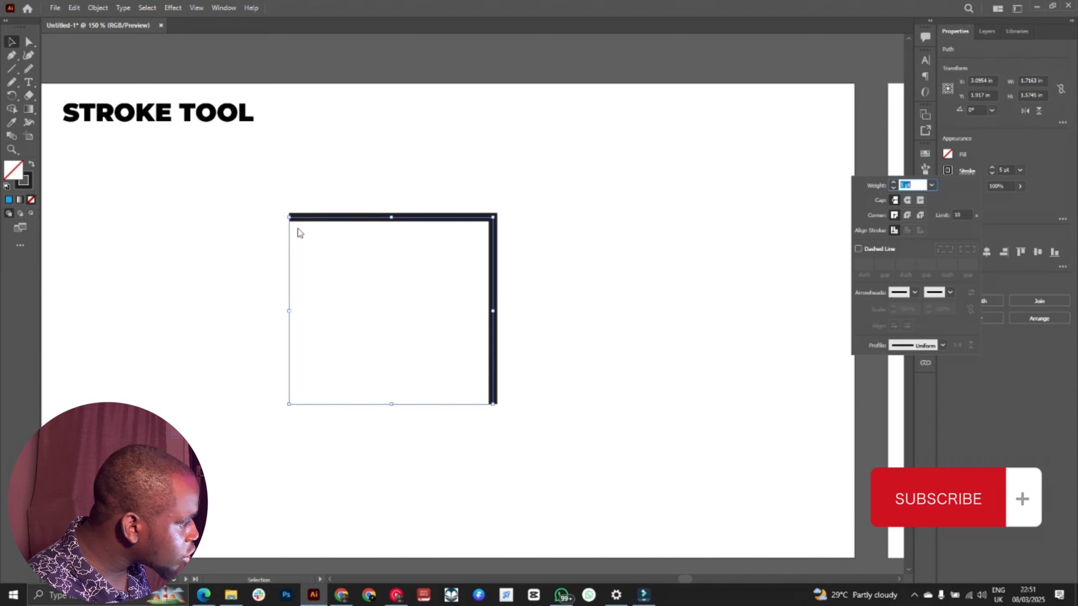
pyautogui.click(908, 200)
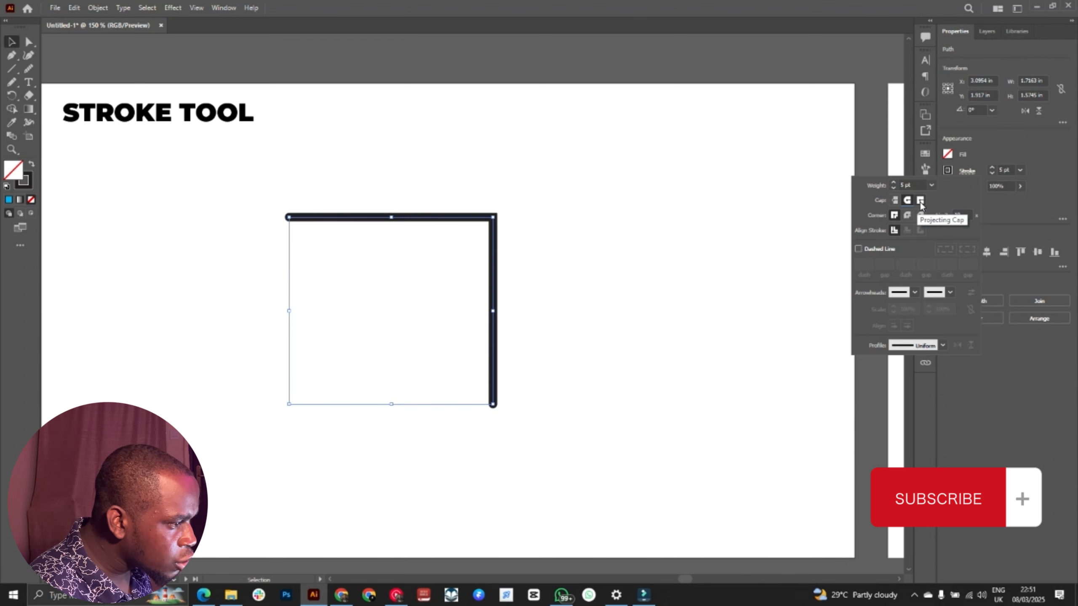
pyautogui.click(920, 200)
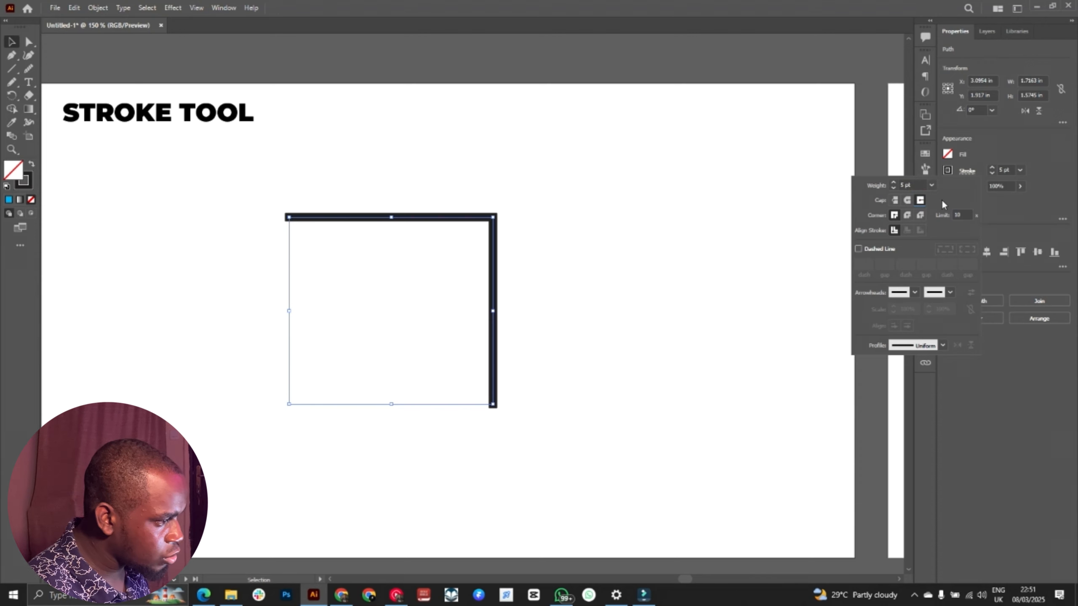
pyautogui.click(907, 216)
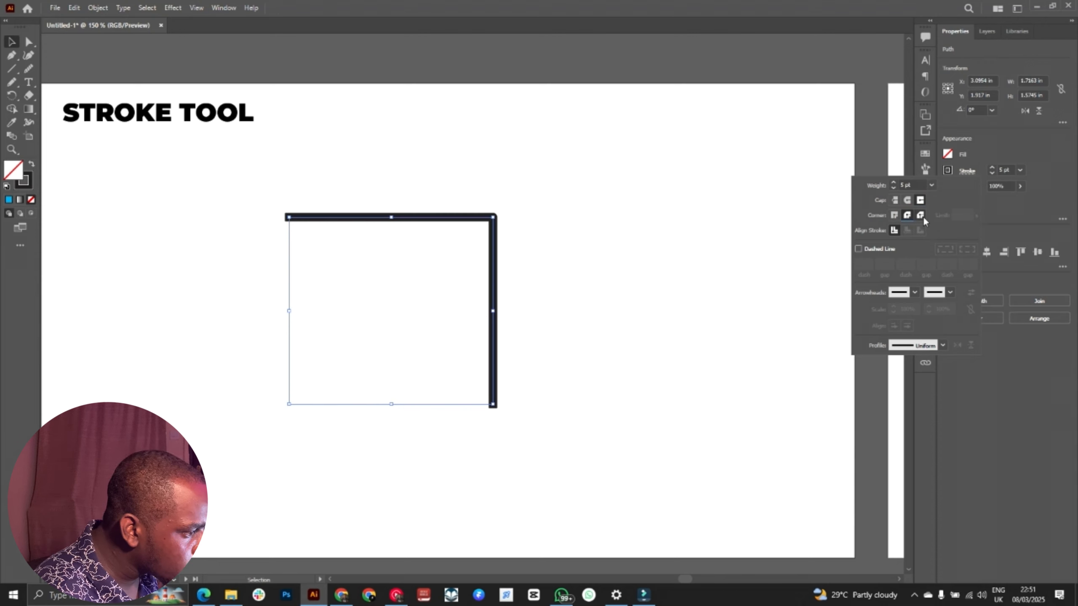
pyautogui.click(921, 216)
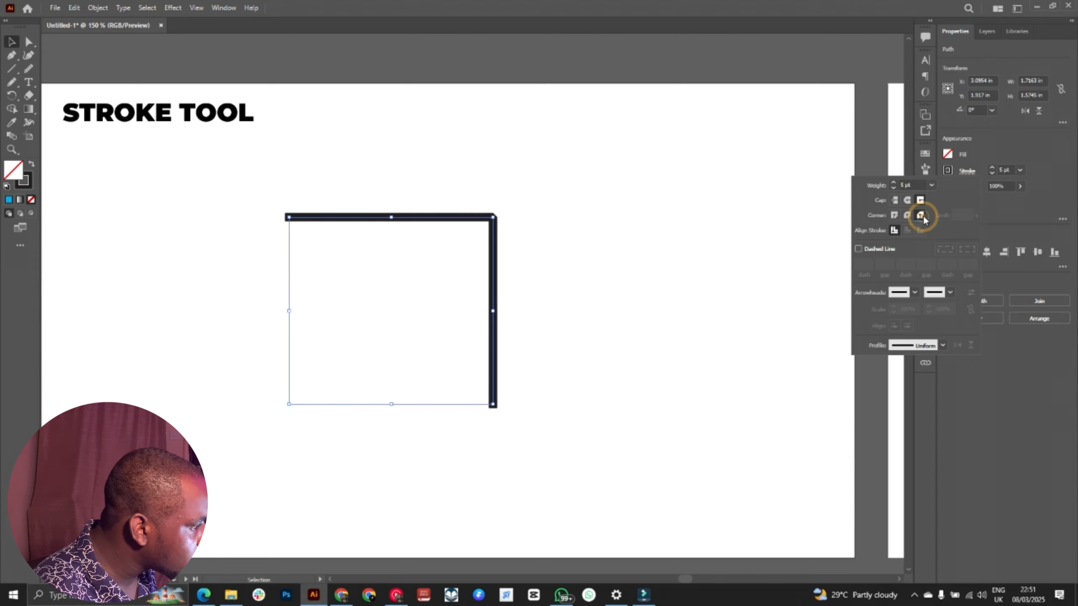
# Step: Examine the shape of the path's upper-right corner up close
pyautogui.click(473, 176)
pyautogui.hotkey('ctrl', '=')
pyautogui.hotkey('ctrl', '=')
pyautogui.hotkey('ctrl', '=')
pyautogui.moveTo(472, 176); pyautogui.dragTo(378, 281)
pyautogui.hotkey('ctrl', '=')
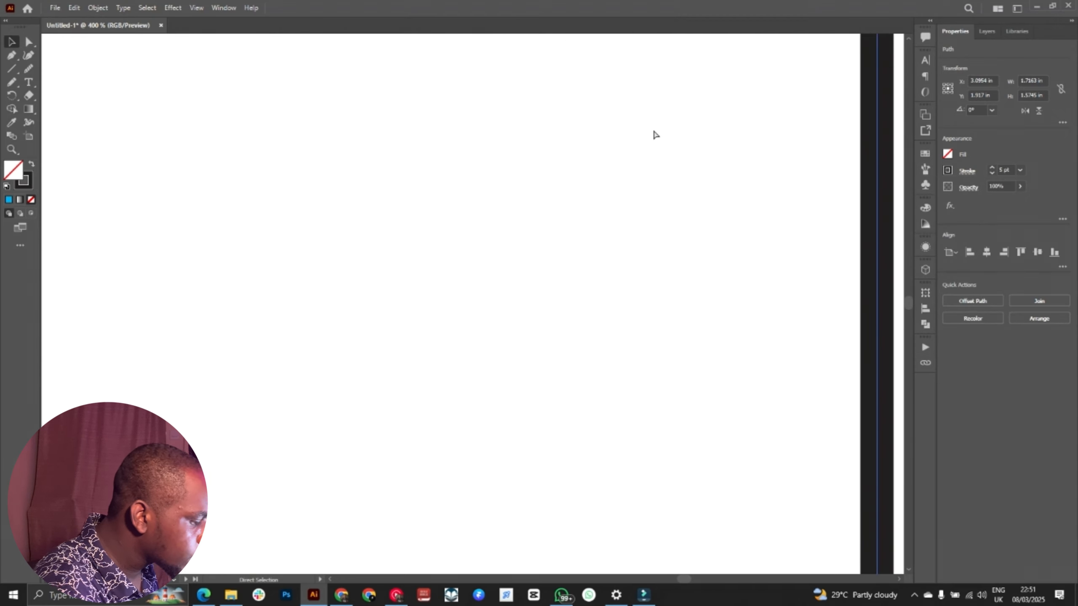
pyautogui.press('space')
pyautogui.moveTo(653, 129); pyautogui.dragTo(421, 340)
pyautogui.moveTo(543, 213); pyautogui.dragTo(499, 269)
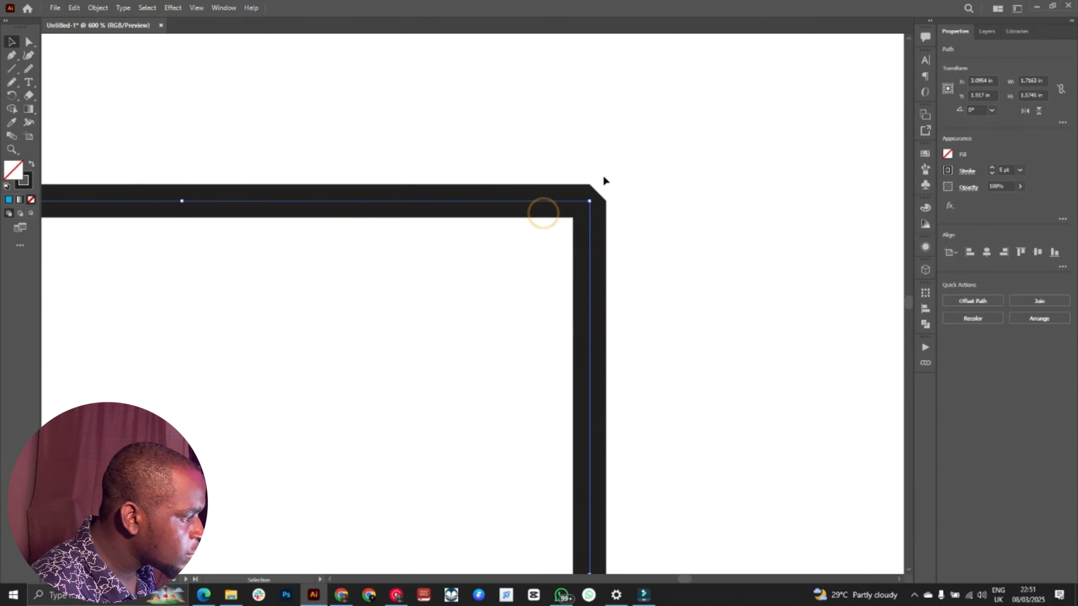
# Step: Give the right-angled path a round corner and turn on a dashed stroke with 20 pt dashes and 10 pt gaps
pyautogui.click(968, 172)
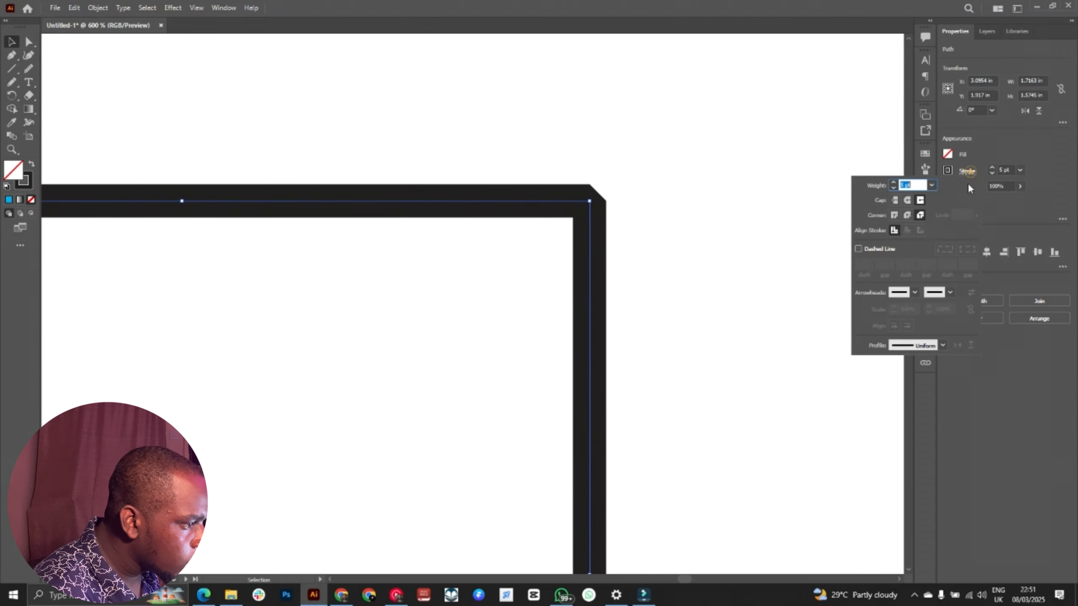
pyautogui.click(908, 215)
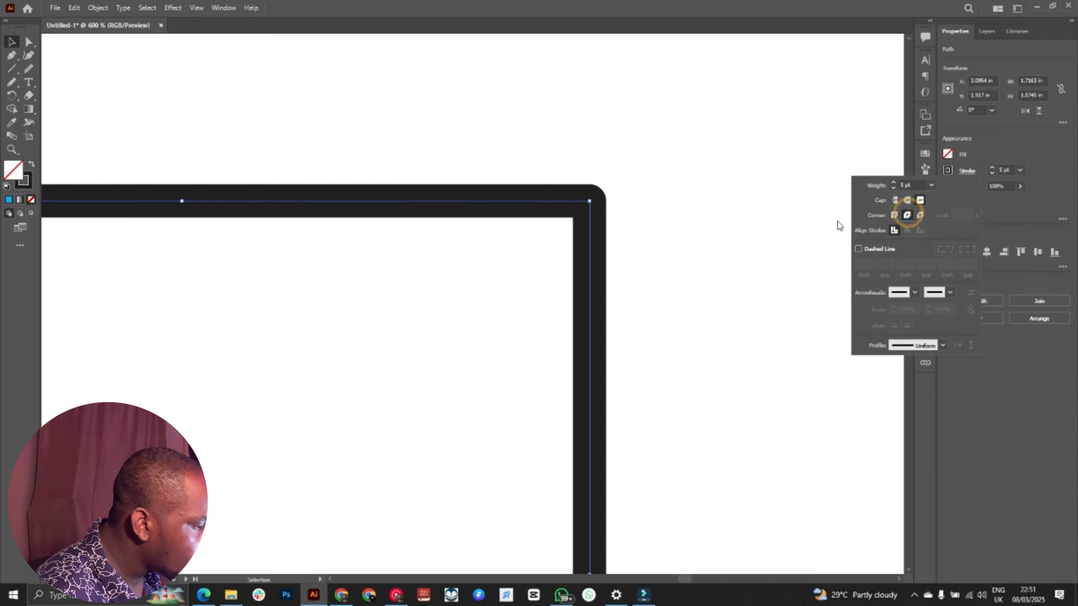
pyautogui.click(861, 249)
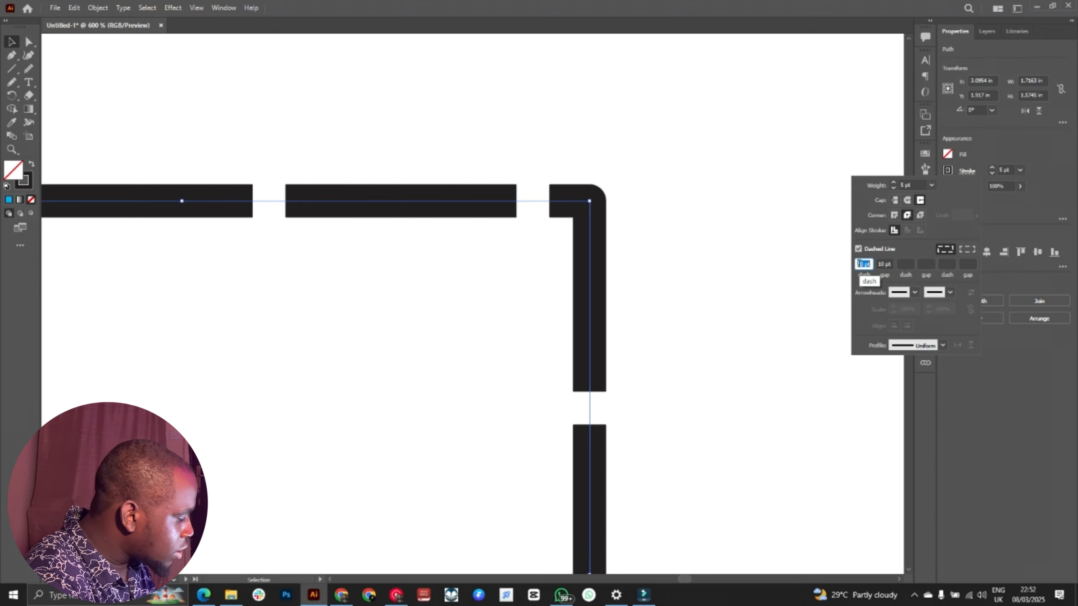
pyautogui.press('Return')
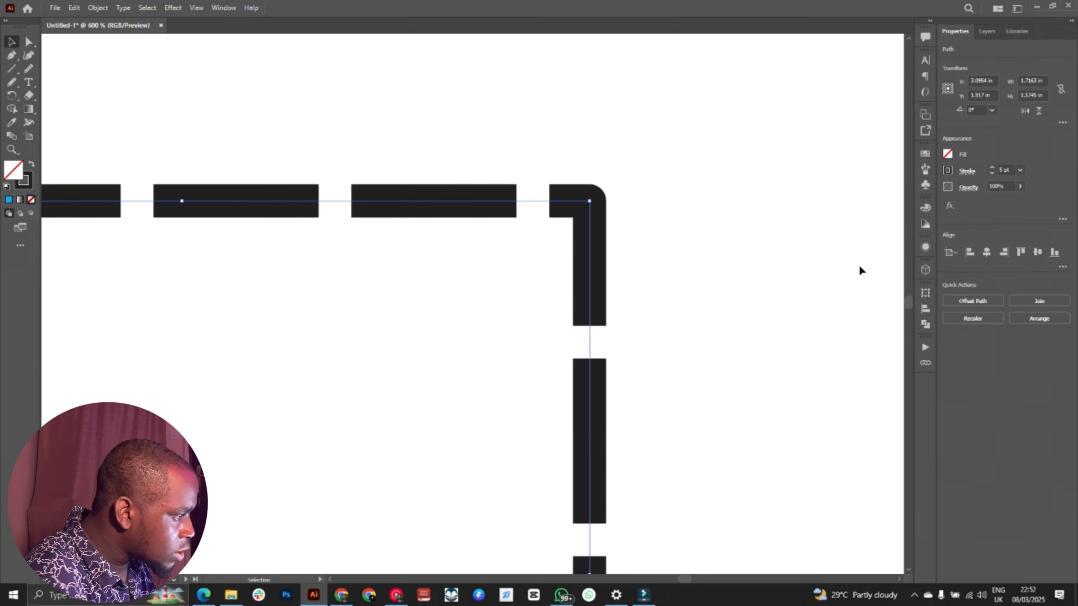
pyautogui.hotkey('ctrl', '-')
pyautogui.hotkey('ctrl', '-')
pyautogui.press('v')
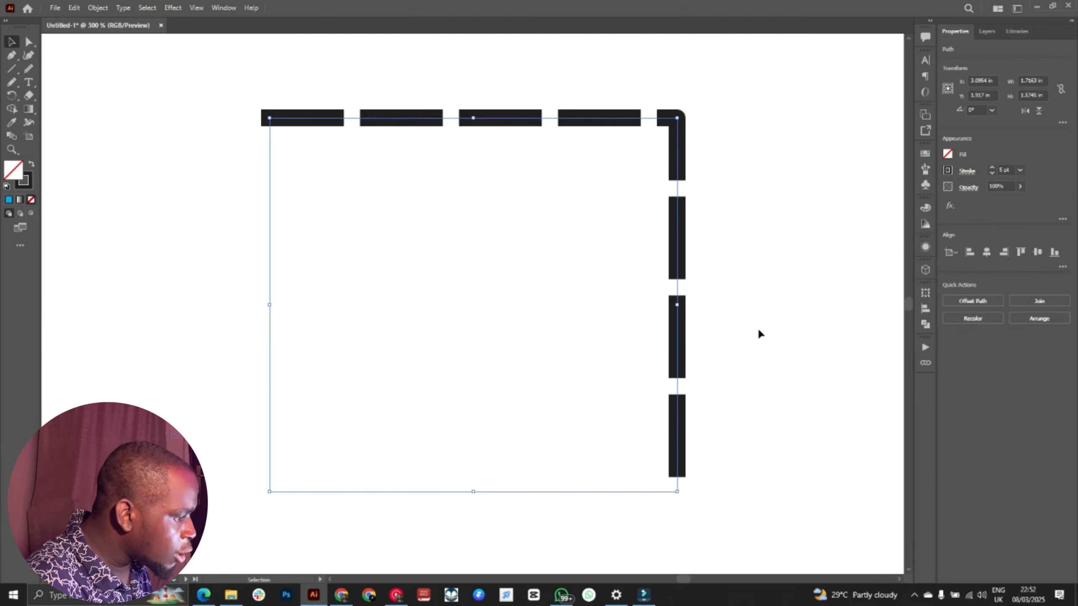
# Step: Set the dash length of the right-angled path's stroke to 35 pt
pyautogui.click(967, 171)
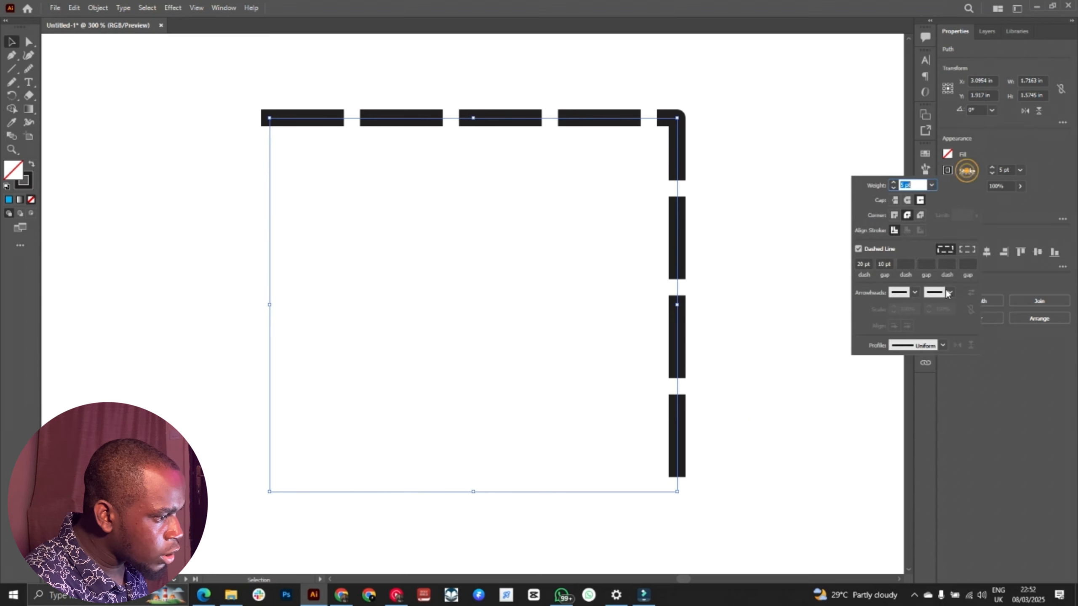
pyautogui.click(873, 268)
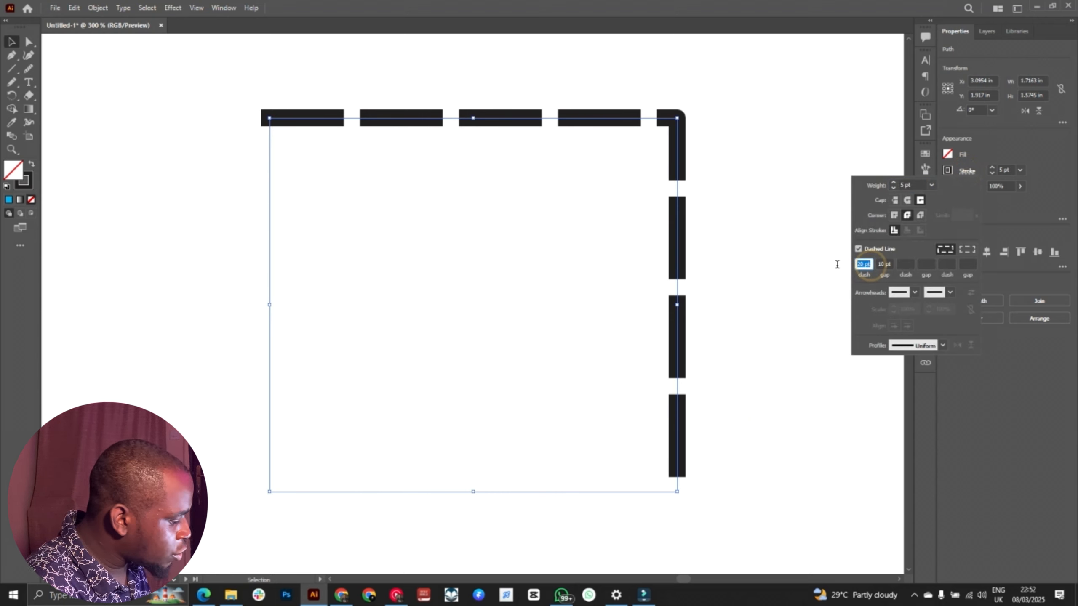
pyautogui.write('35')
pyautogui.press('Return')
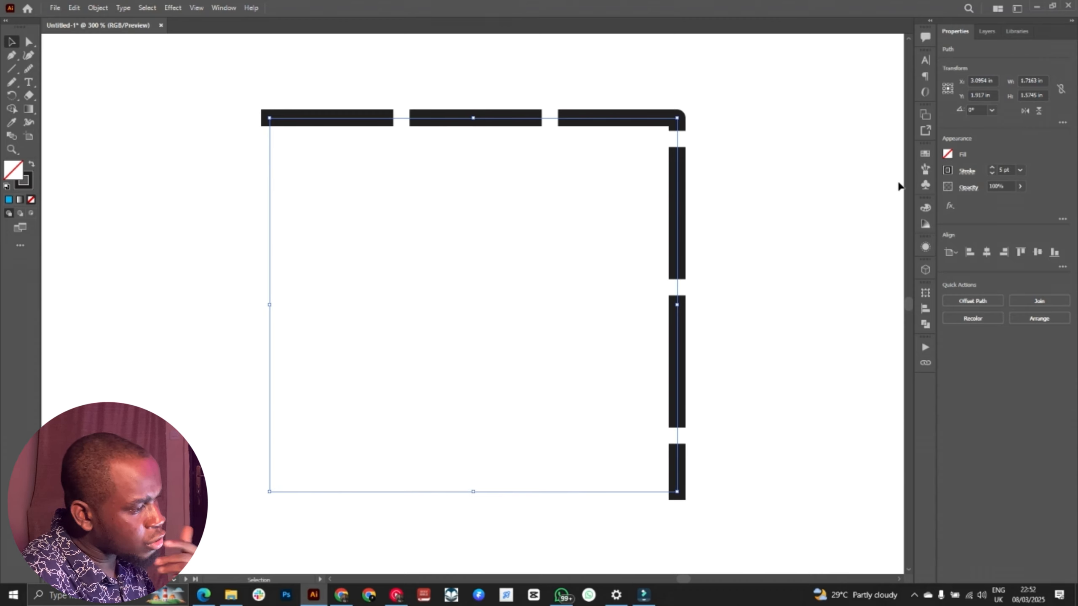
# Step: Add the Arrow 1 arrowhead to the start of the right-angled path
pyautogui.click(968, 172)
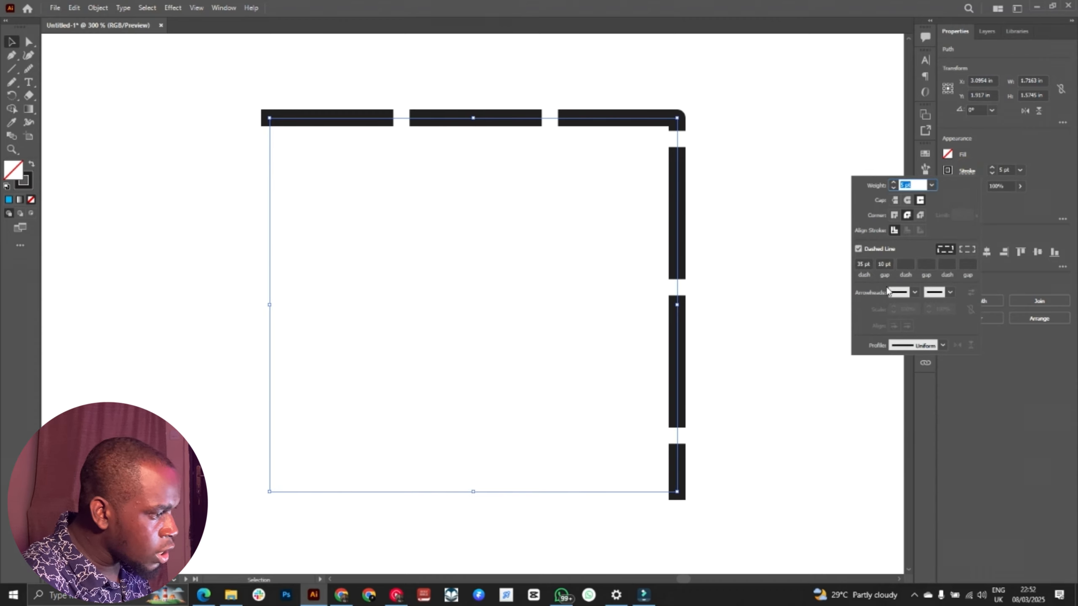
pyautogui.click(913, 293)
pyautogui.click(860, 330)
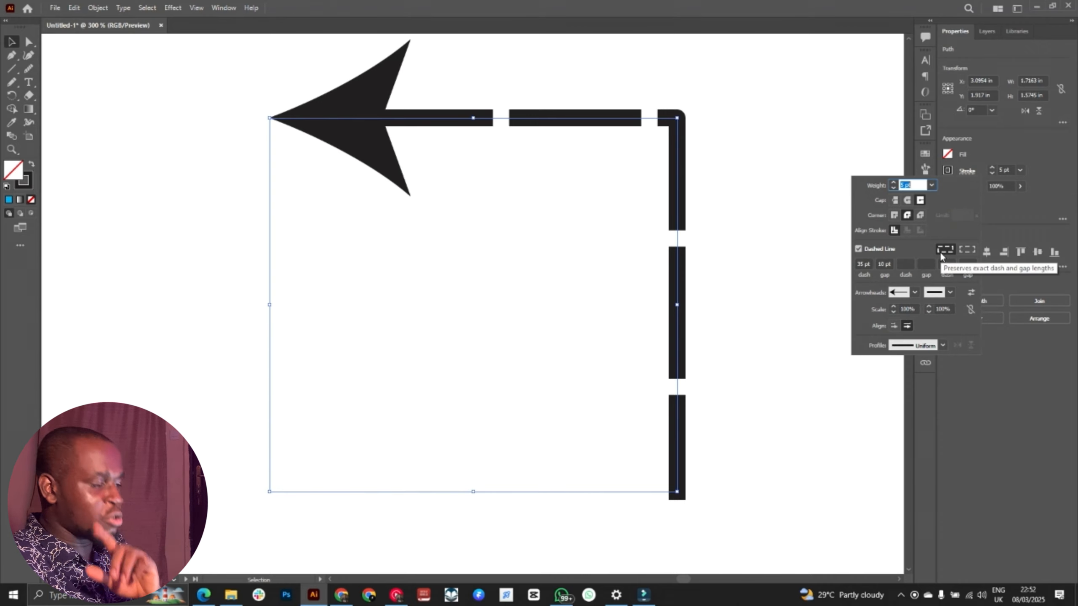
# Step: Try enlarging the right-angled path's start arrowhead, and settle on a scale of 70%
pyautogui.click(893, 306)
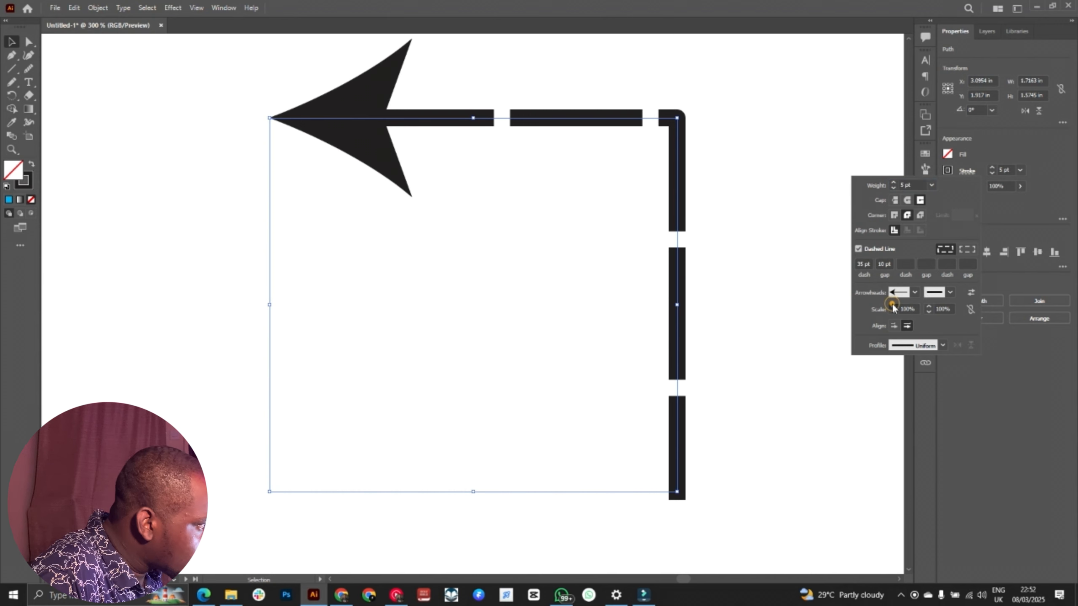
pyautogui.click(893, 306)
pyautogui.click(893, 307)
pyautogui.click(893, 307)
pyautogui.click(893, 306)
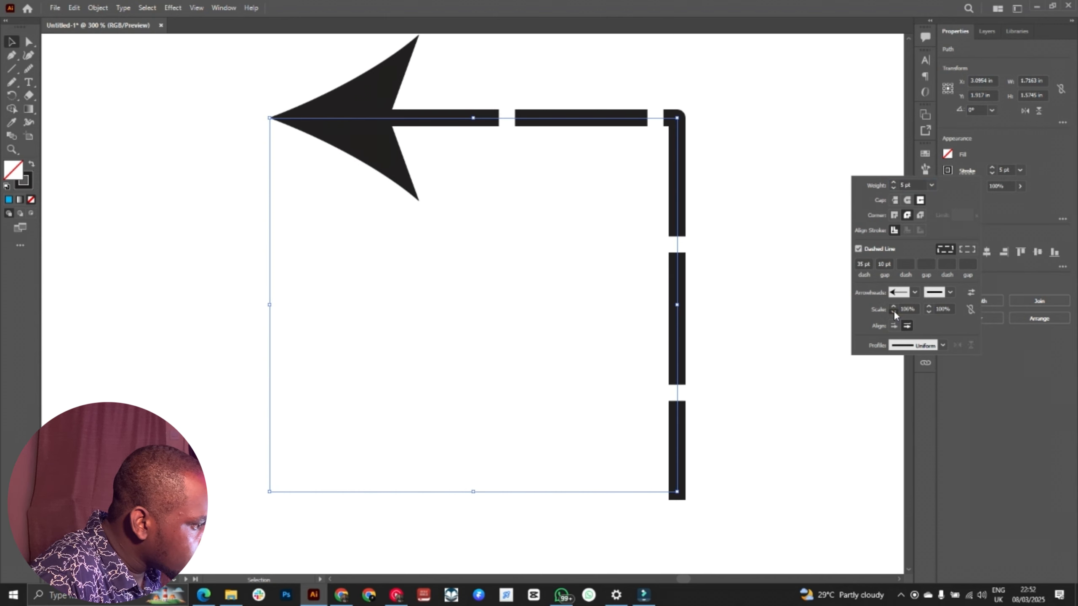
pyautogui.click(894, 312)
pyautogui.click(893, 312)
pyautogui.click(893, 312)
pyautogui.click(893, 312)
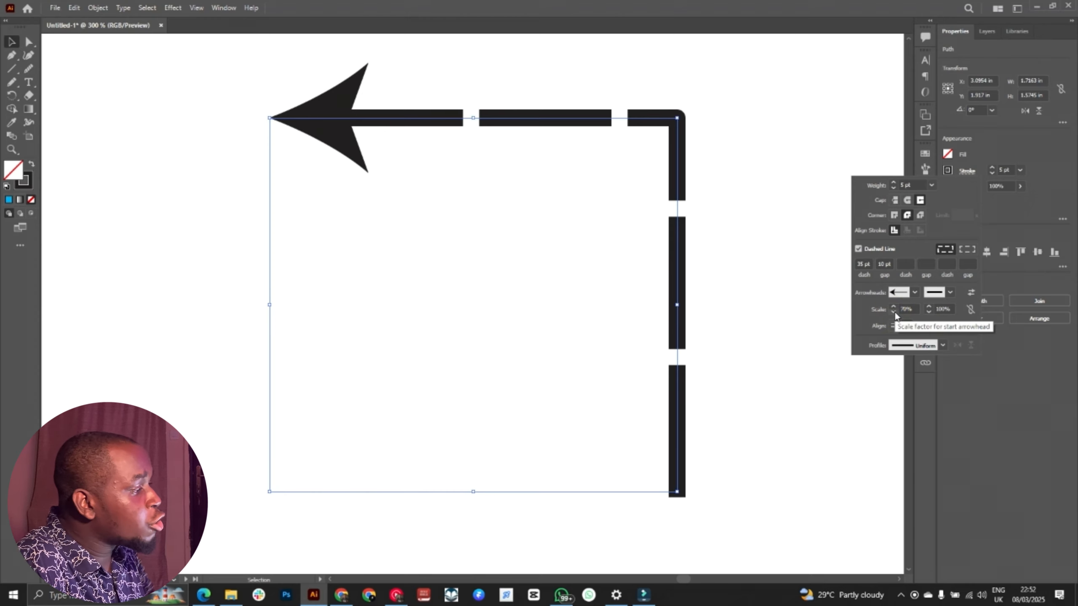
# Step: Try the Arrow 6 arrowhead at the start of the right-angled path, and settle on Arrow 13
pyautogui.click(913, 293)
pyautogui.click(863, 402)
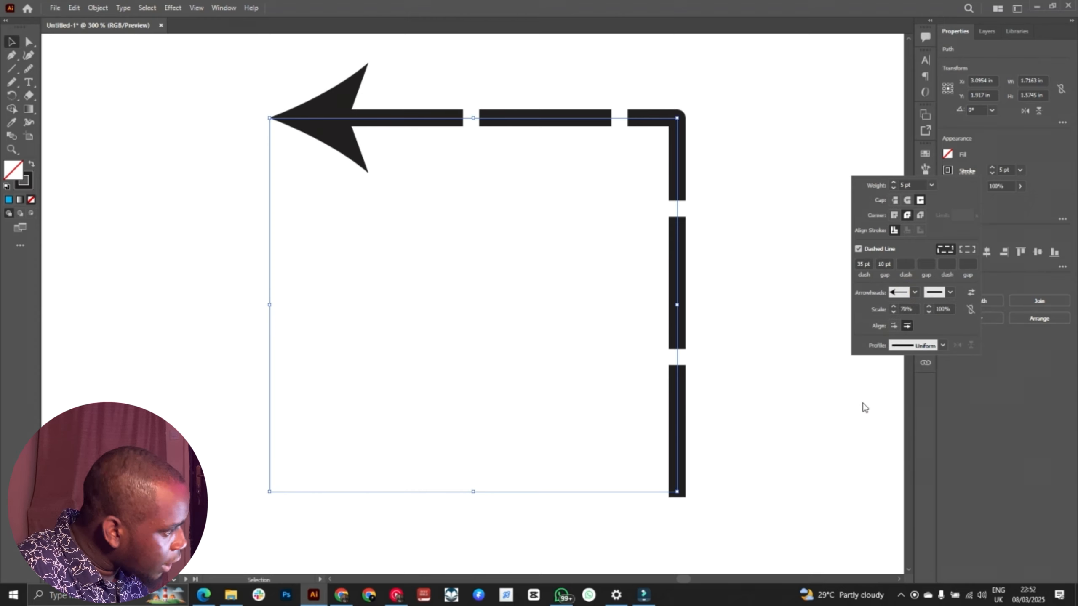
pyautogui.click(914, 291)
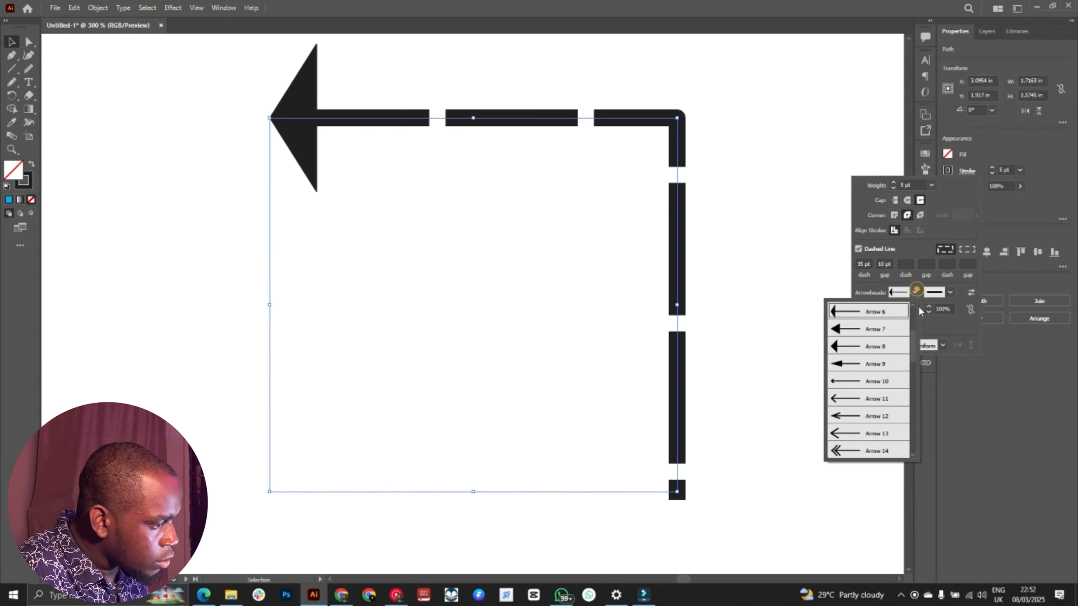
pyautogui.click(857, 438)
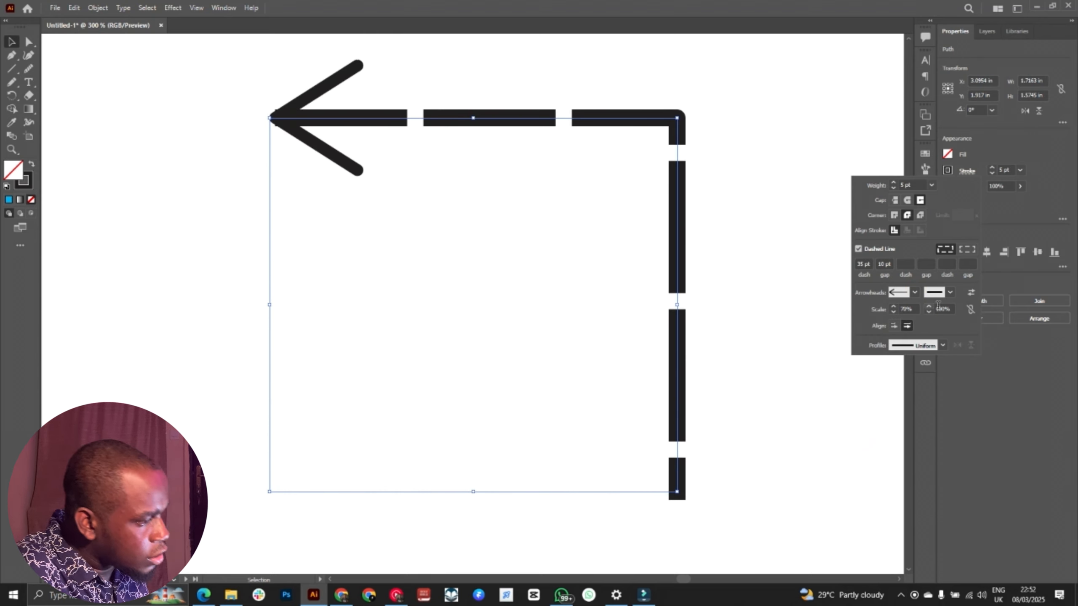
# Step: Add a solid notched arrowhead to the end of the right-angled path and deselect the path
pyautogui.click(950, 292)
pyautogui.click(927, 402)
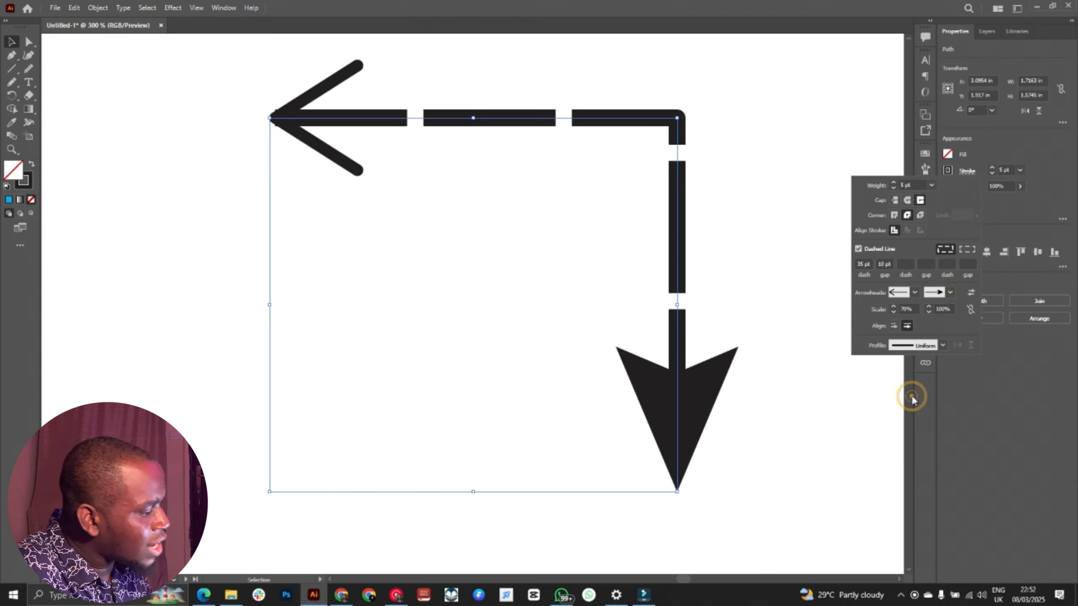
pyautogui.click(747, 260)
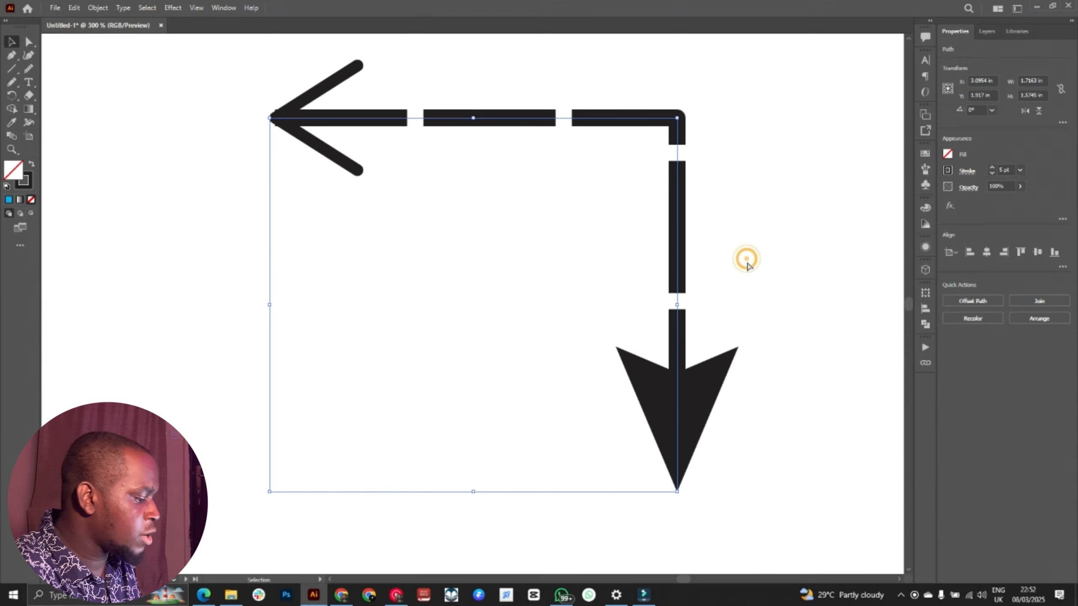
pyautogui.hotkey('ctrl', '-')
pyautogui.hotkey('ctrl', '-')
pyautogui.click(747, 260)
pyautogui.moveTo(707, 216); pyautogui.dragTo(708, 149)
pyautogui.moveTo(707, 164); pyautogui.dragTo(754, 218)
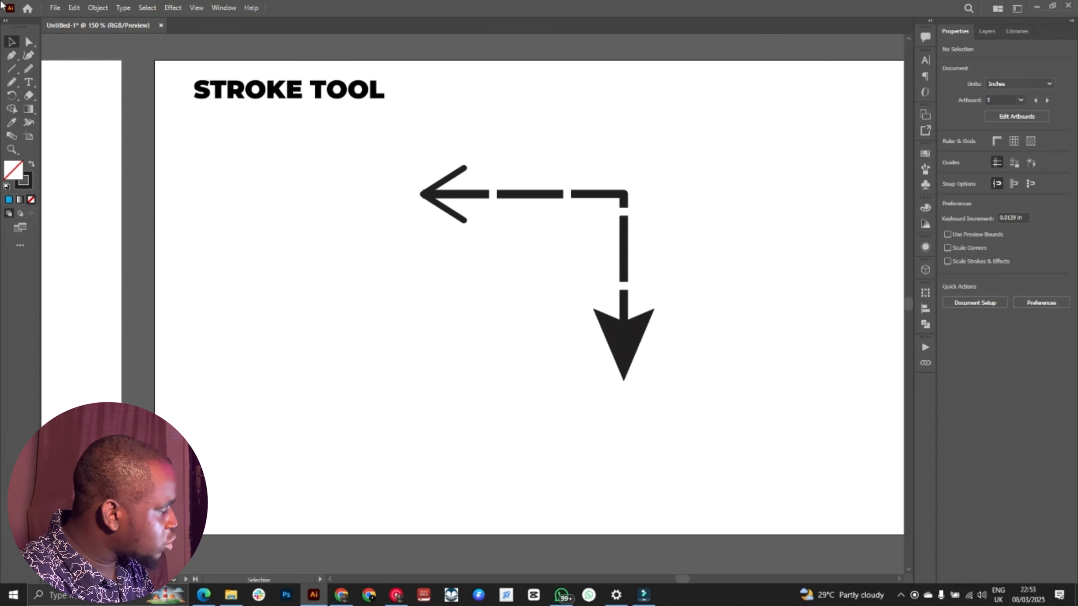
# Step: Draw a freehand looping curve about 1.68 in wide and 1.66 in high beside the right-angled path with the Pencil tool
pyautogui.click(12, 83)
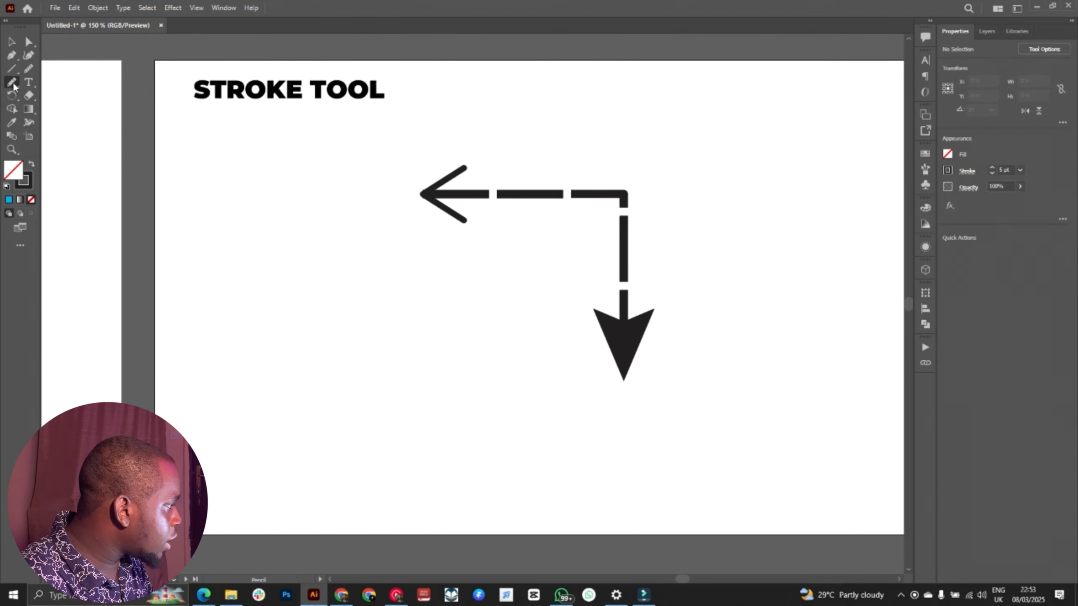
pyautogui.rightClick(14, 84)
pyautogui.click(41, 108)
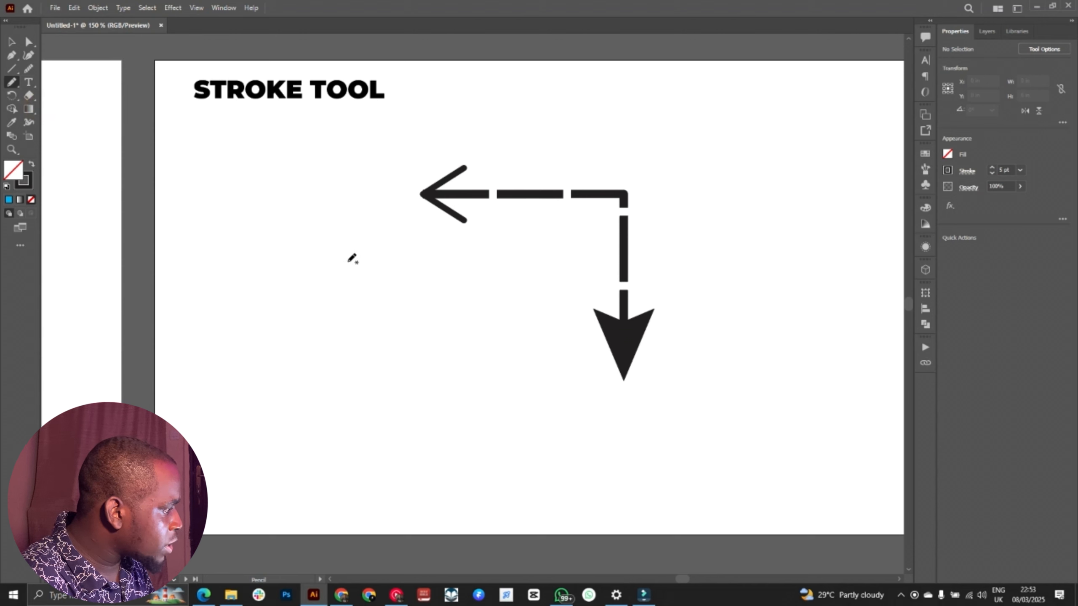
pyautogui.moveTo(356, 223)
pyautogui.mouseDown()
pyautogui.moveTo(395, 299)
pyautogui.moveTo(498, 351)
pyautogui.mouseUp()
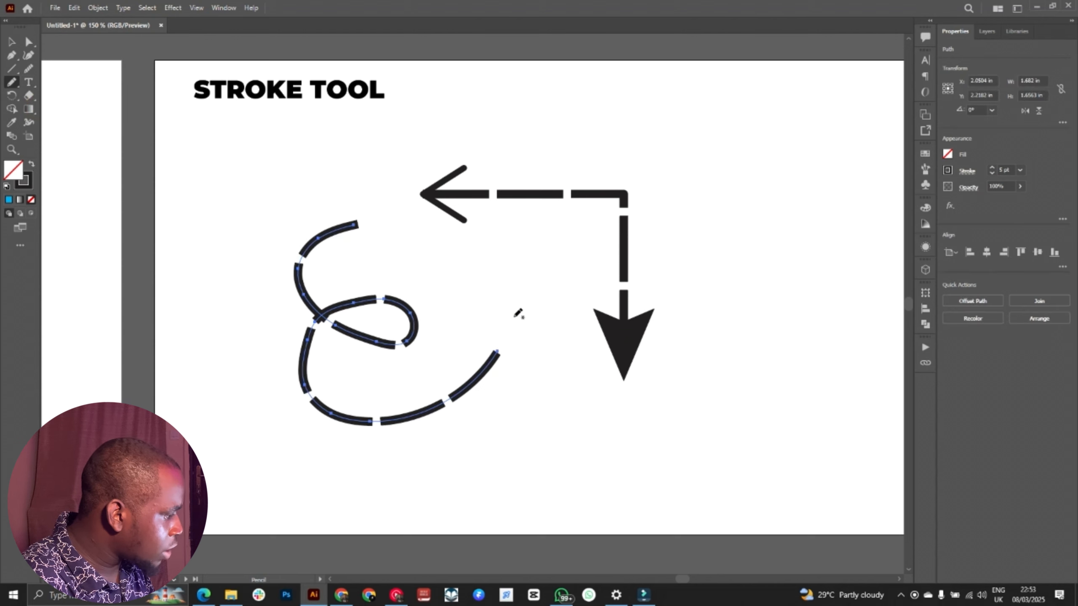
pyautogui.press('v')
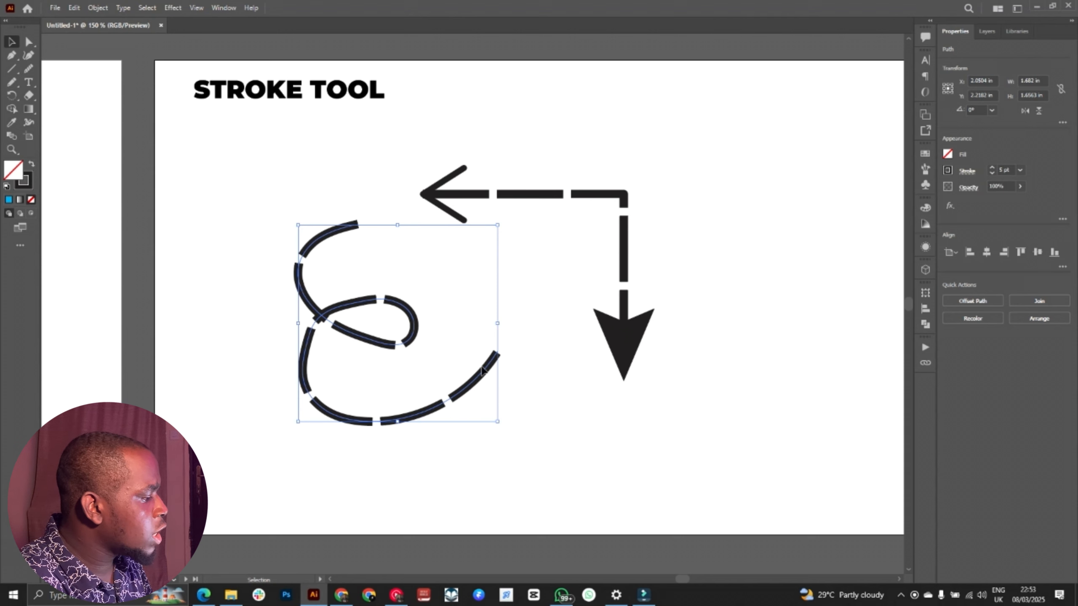
# Step: Select the looping curve and sample the right-angled path's stroke onto it with the Eyedropper
pyautogui.click(514, 283)
pyautogui.click(491, 362)
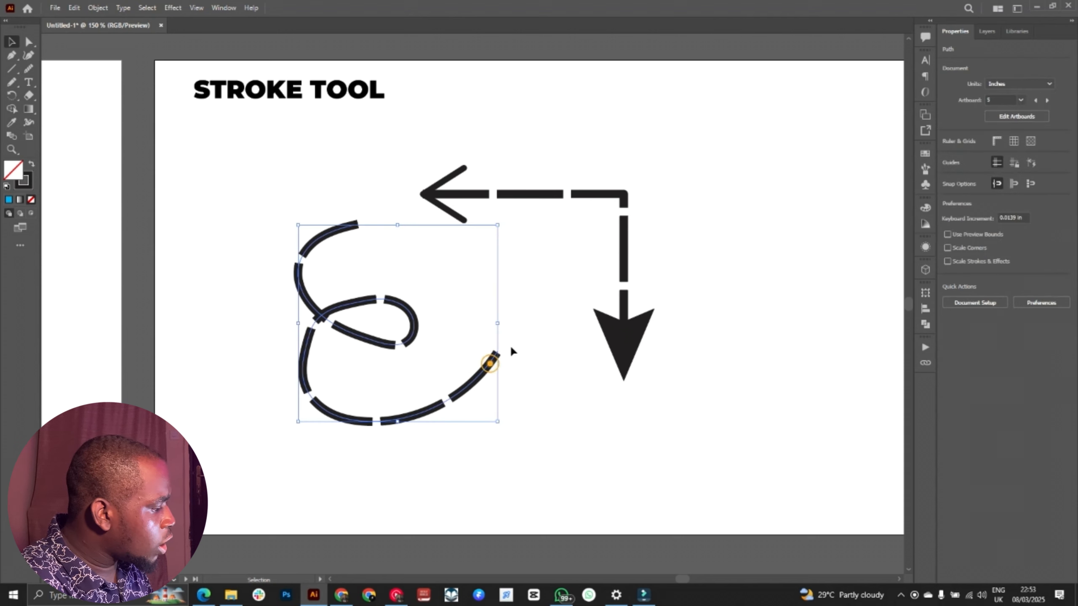
pyautogui.press('i')
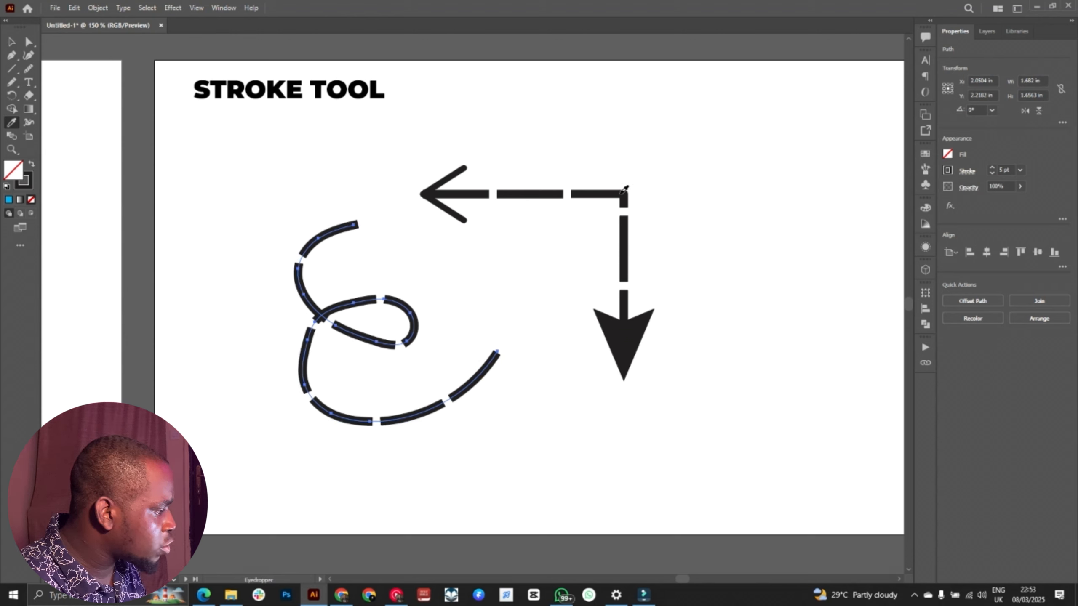
pyautogui.click(623, 190)
pyautogui.press('v')
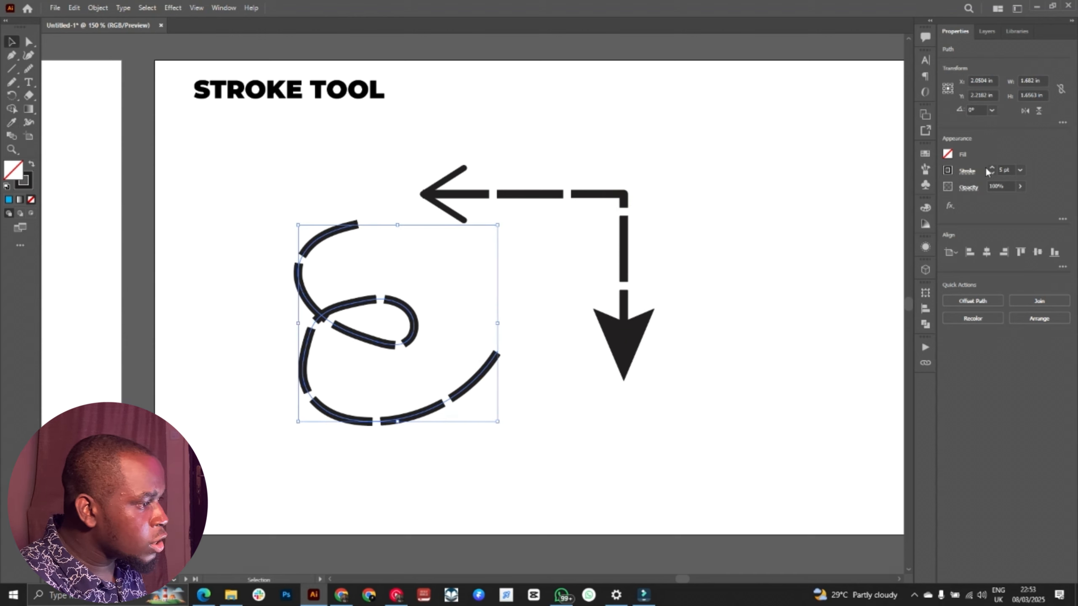
# Step: Add the Arrow 2 arrowhead to the start of the looping curve and reduce its scale to 70%
pyautogui.click(969, 170)
pyautogui.click(914, 292)
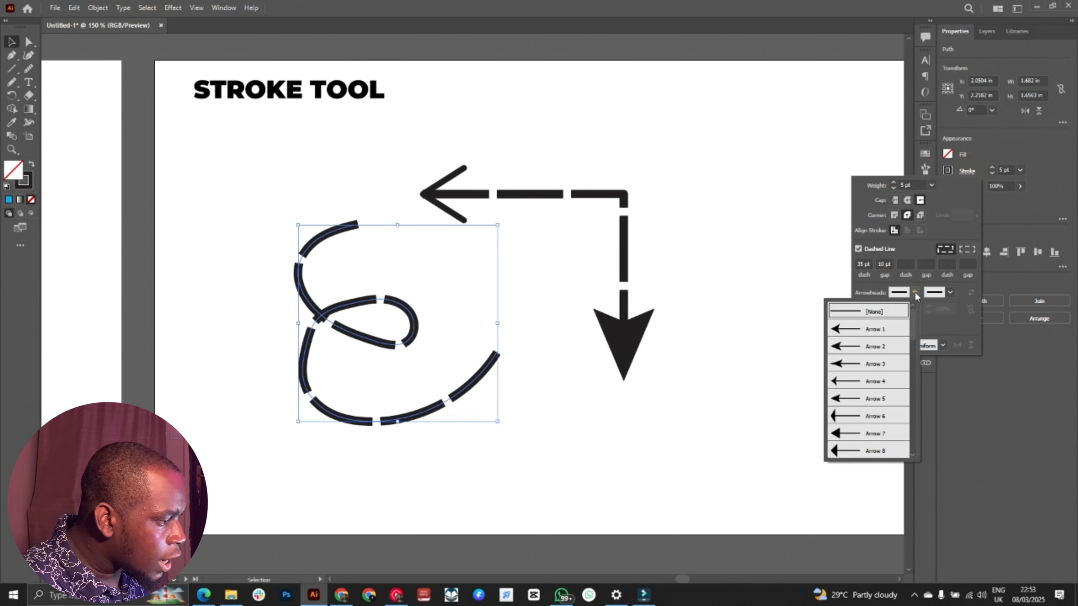
pyautogui.click(894, 365)
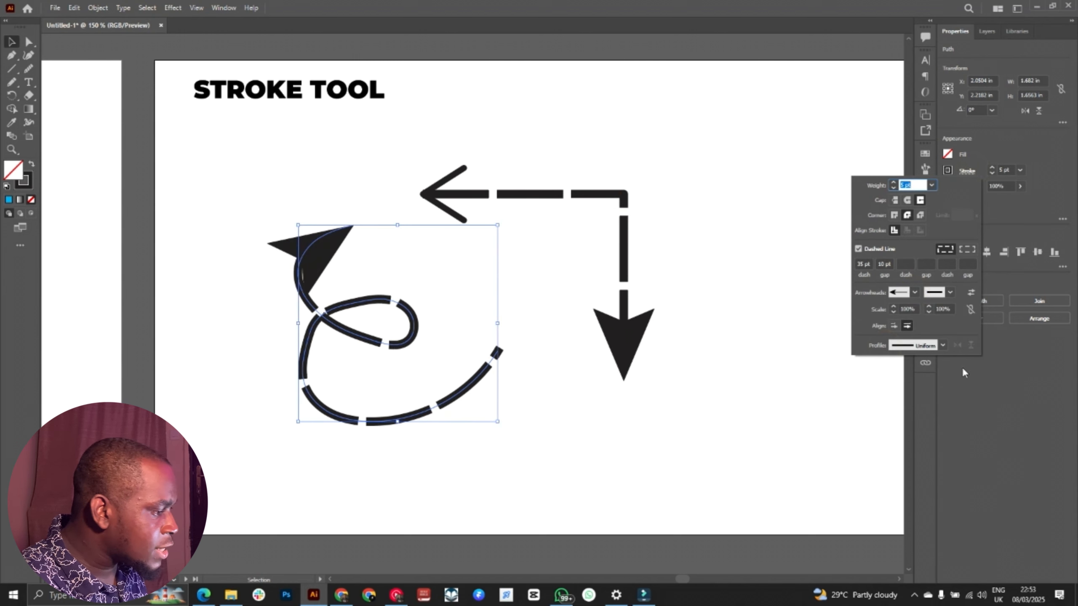
pyautogui.click(893, 312)
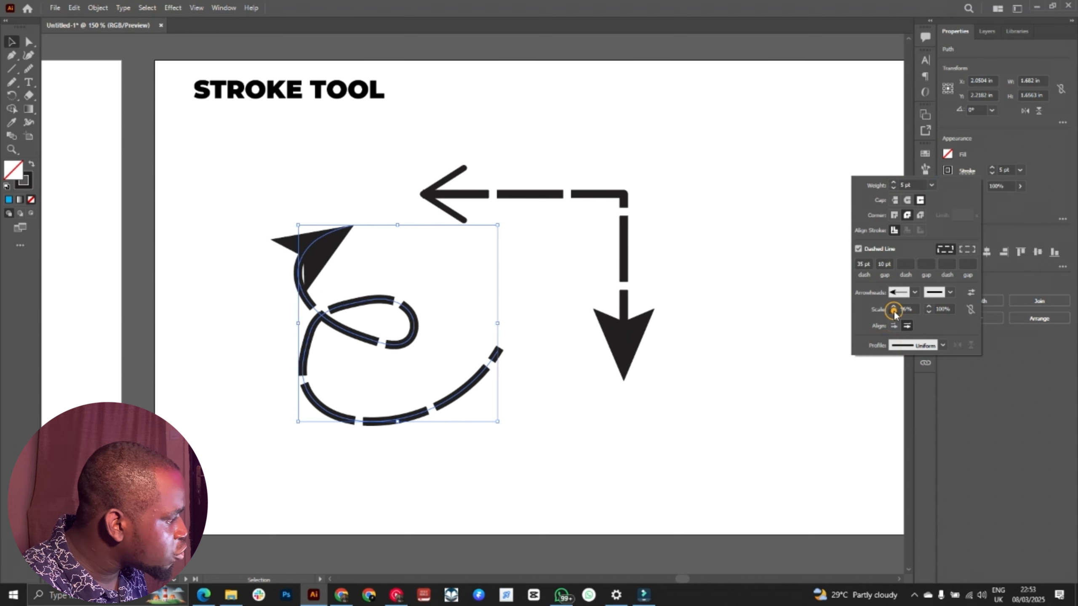
pyautogui.moveTo(894, 313); pyautogui.dragTo(893, 312)
# Step: Try the Arrow 9 arrowhead at the looping curve's start, settle on a small swept arrowhead, and deselect the curve
pyautogui.click(904, 295)
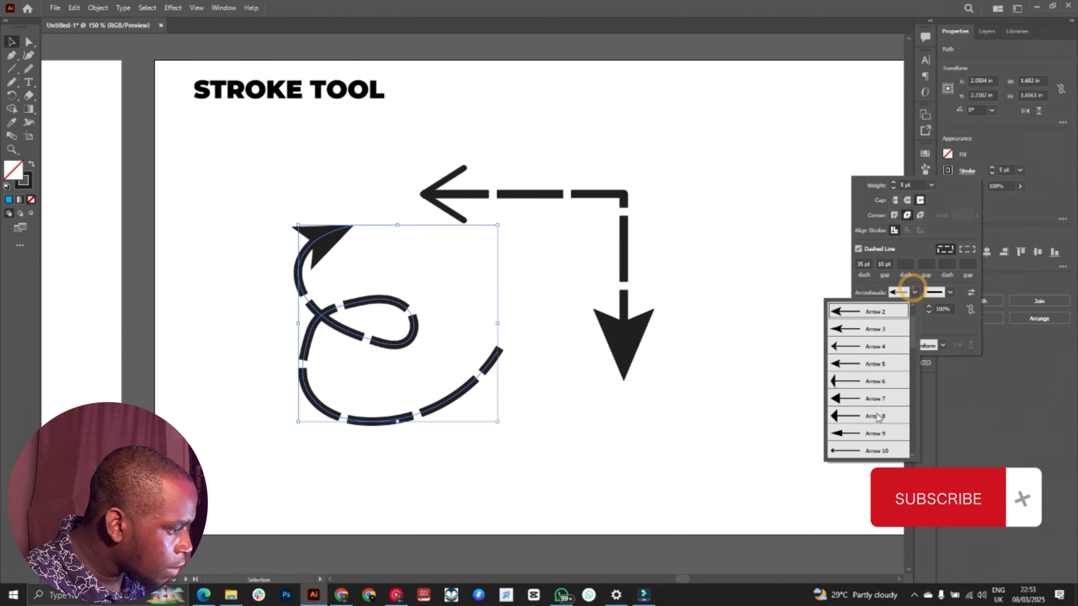
pyautogui.click(864, 438)
pyautogui.click(914, 293)
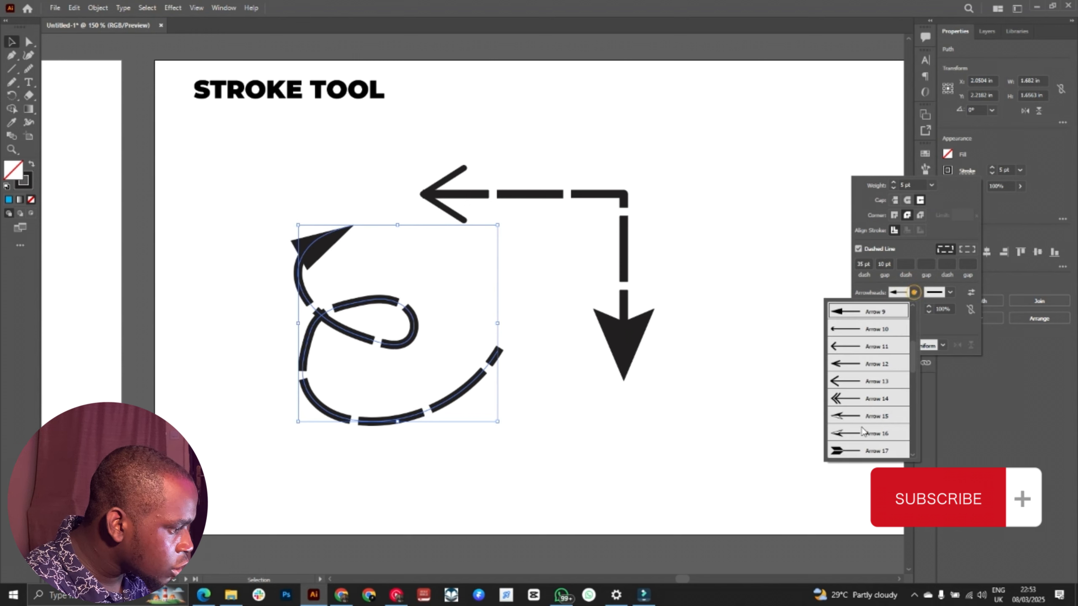
pyautogui.scroll(10, 869, 424)
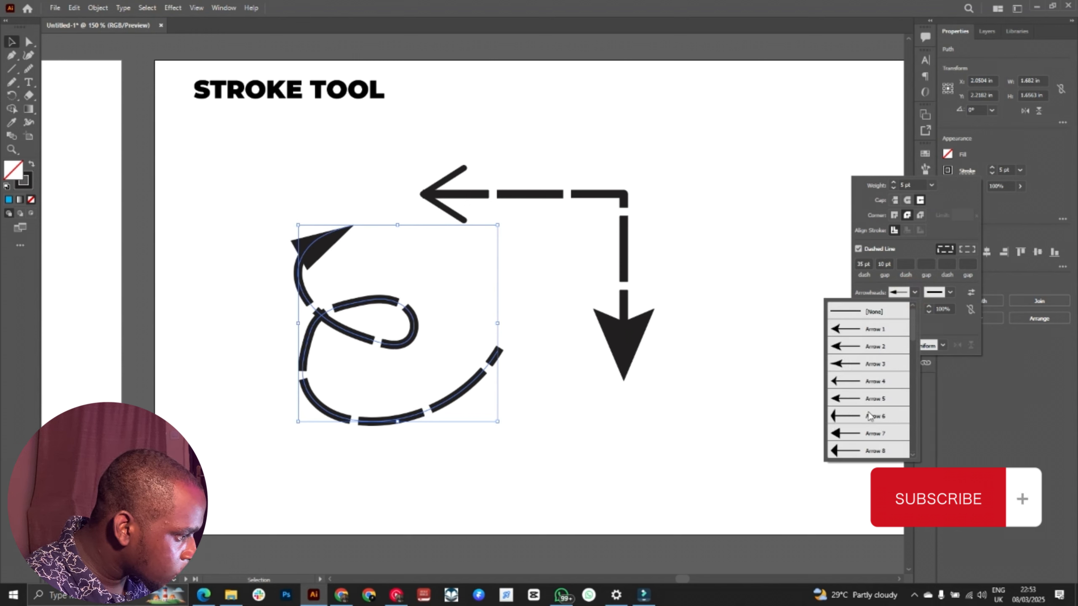
pyautogui.scroll(-3, 913, 367)
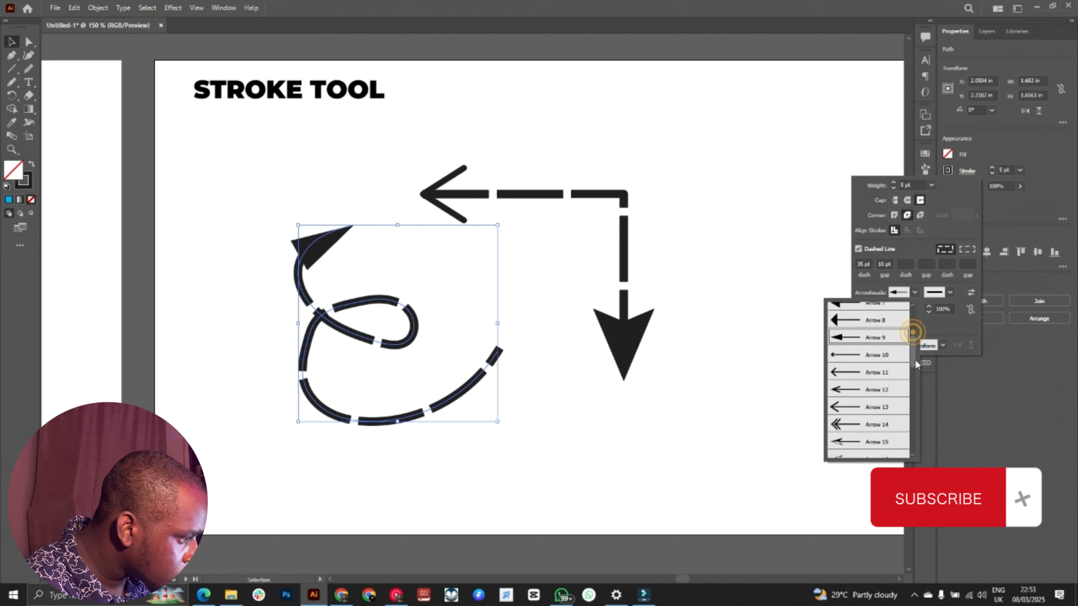
pyautogui.click(859, 367)
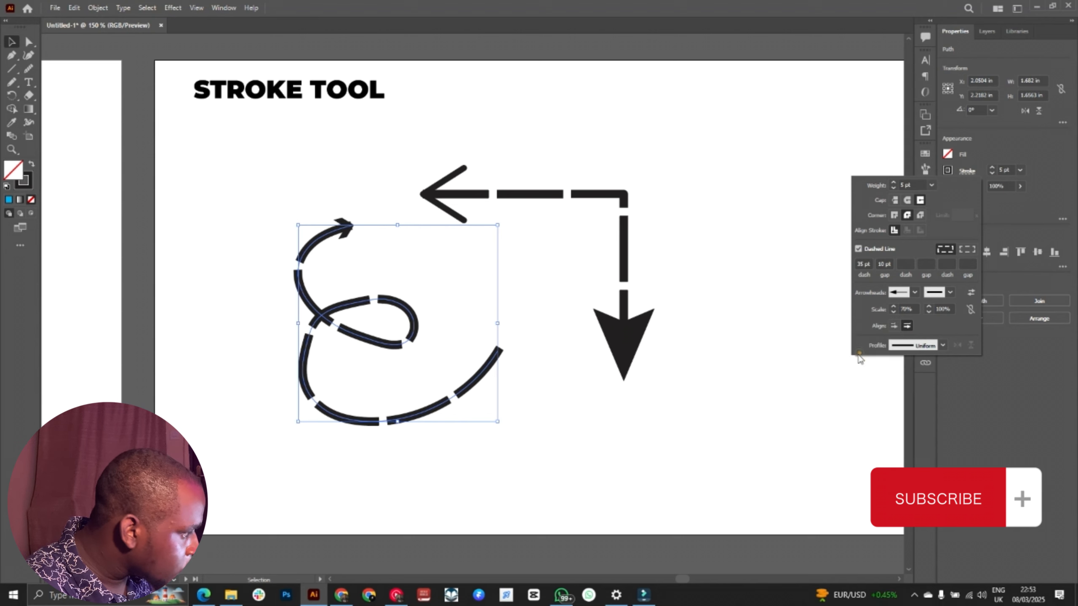
pyautogui.click(462, 155)
pyautogui.click(605, 142)
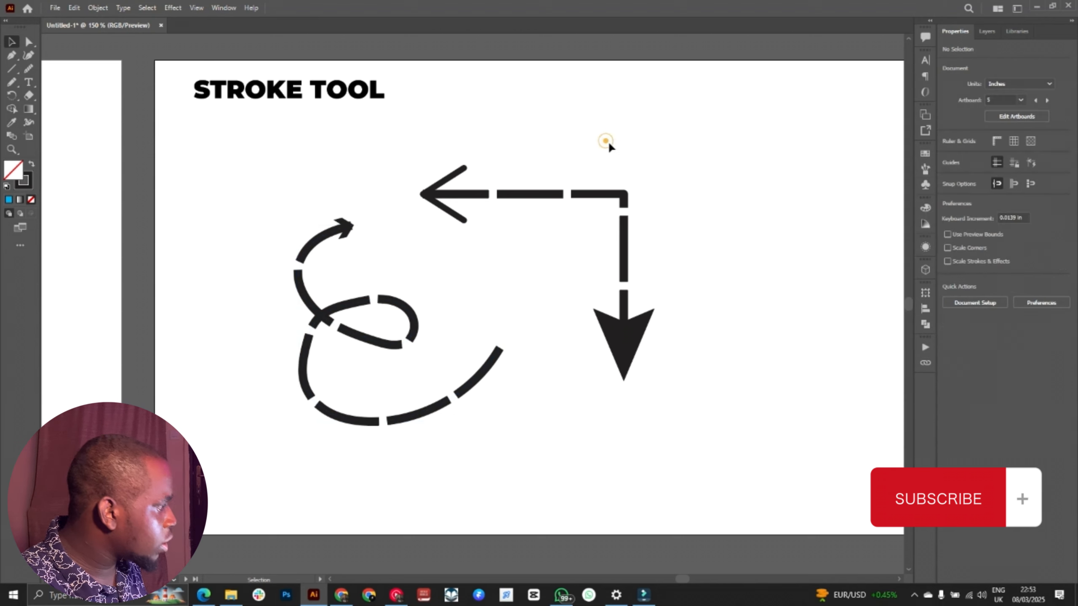
# Step: Duplicate the SELECTING TEXT TOOL heading and place the copy near the middle of its artboard
pyautogui.hotkey('ctrl', '-')
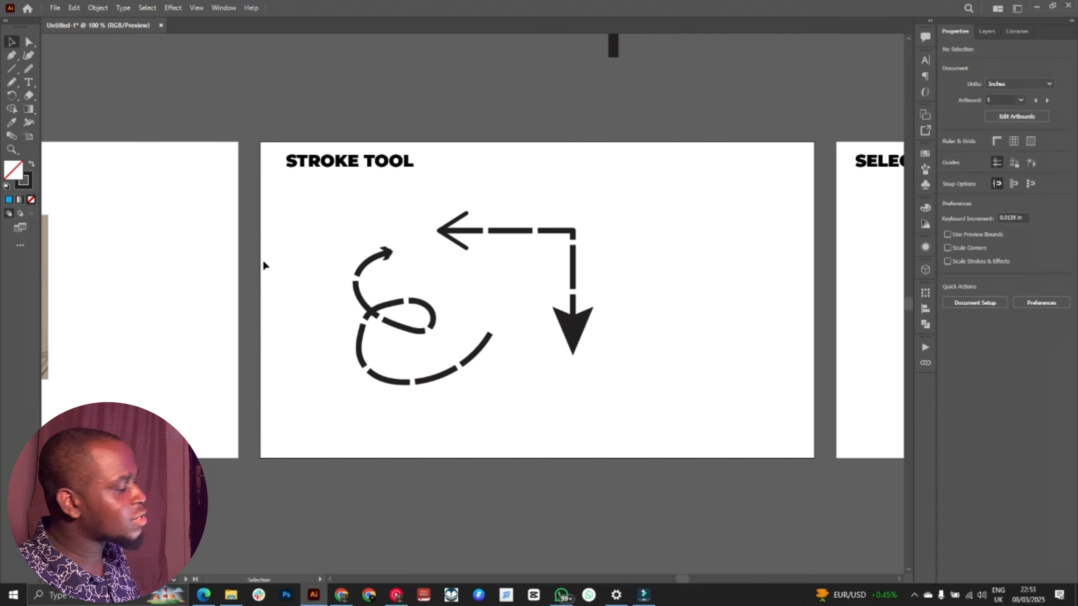
pyautogui.hscroll(10, 375, 218)
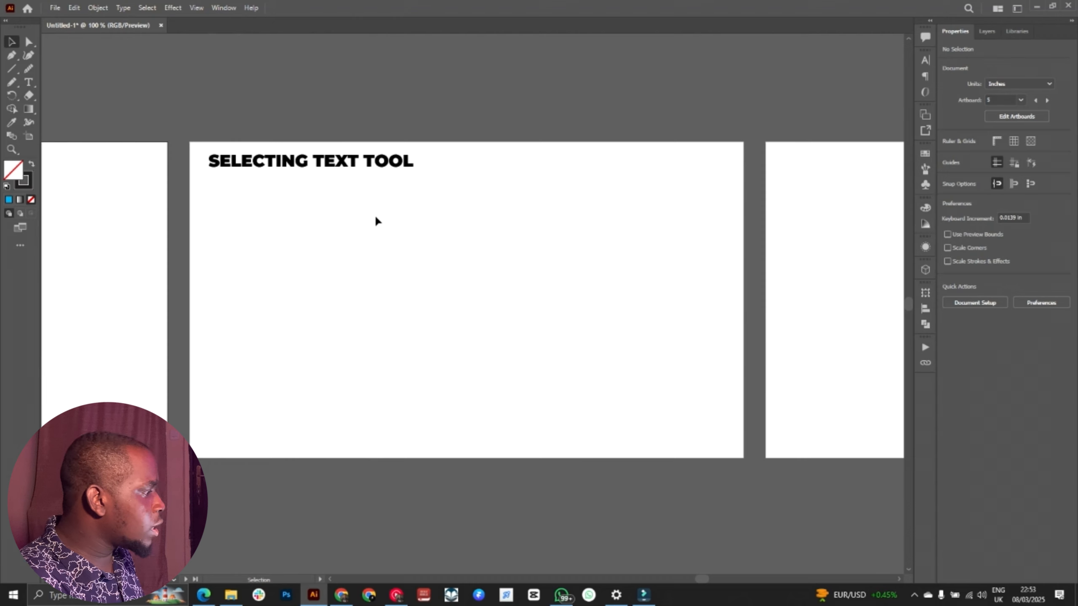
pyautogui.hscroll(-5, 374, 221)
pyautogui.hscroll(7, 539, 216)
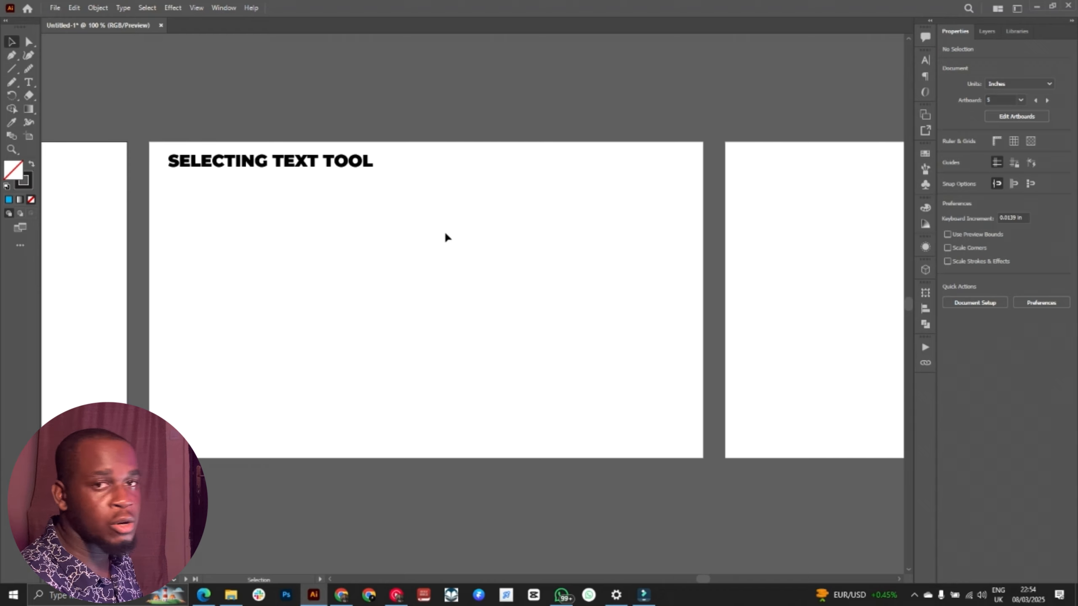
pyautogui.hotkey('ctrl', '+')
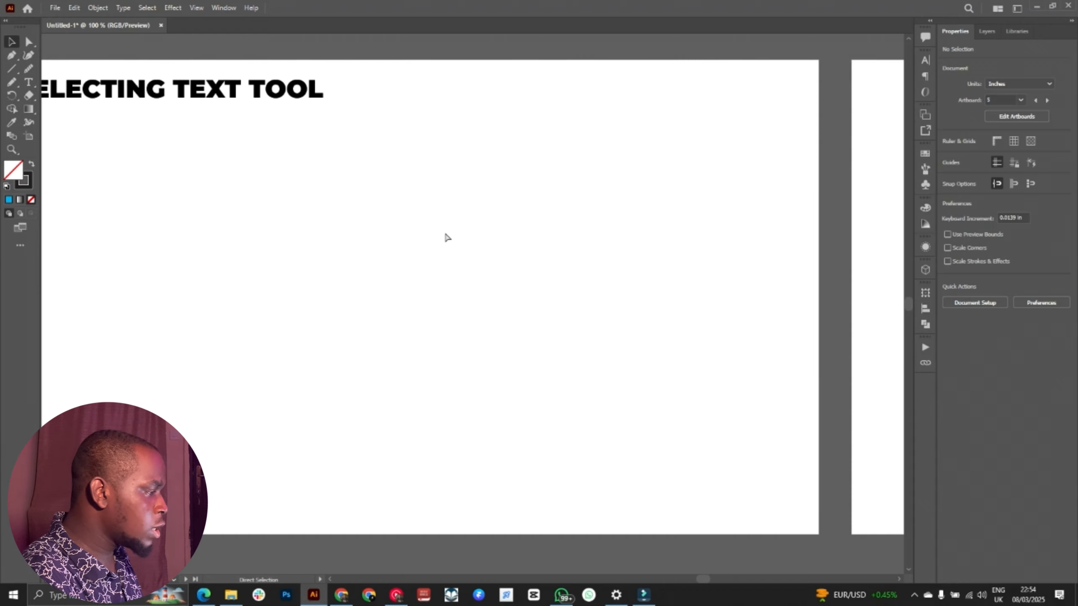
pyautogui.click(414, 218)
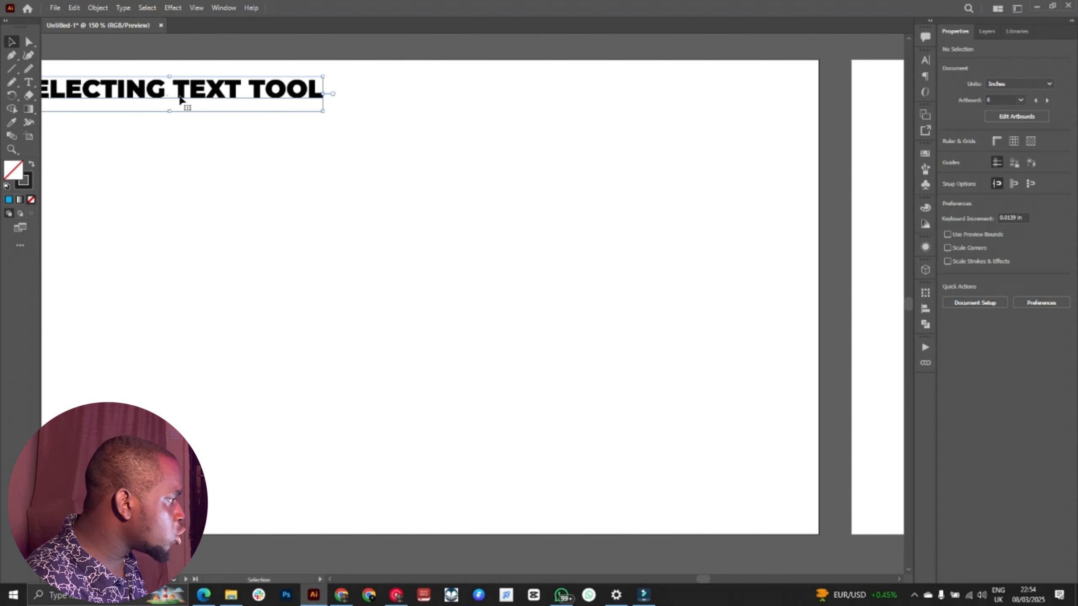
pyautogui.moveTo(207, 90); pyautogui.dragTo(481, 307)
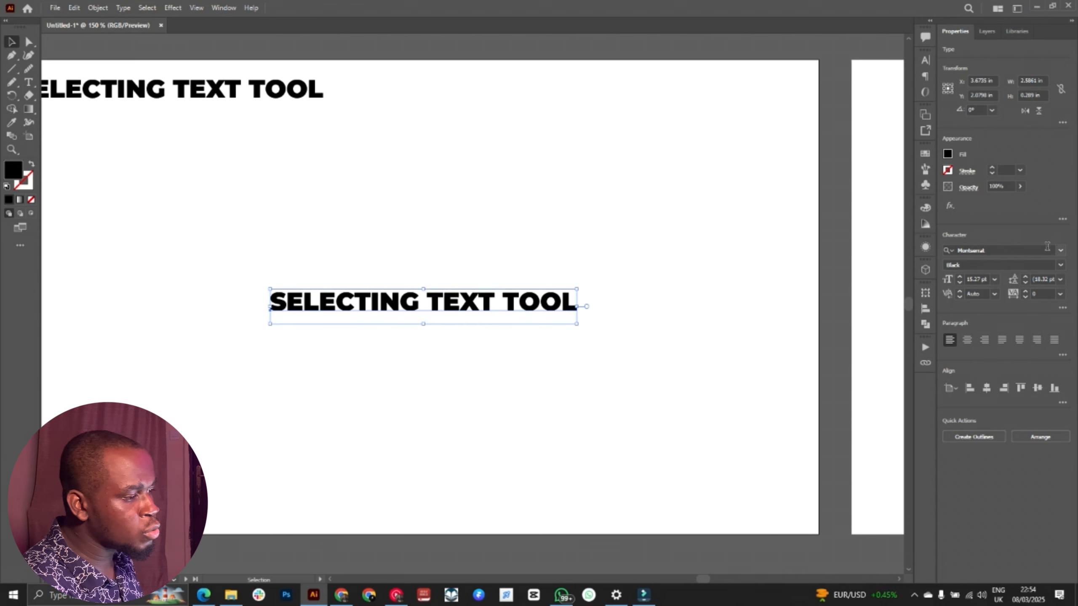
# Step: Open the font list for the copied heading and examine the available fonts and sample text options
pyautogui.click(988, 251)
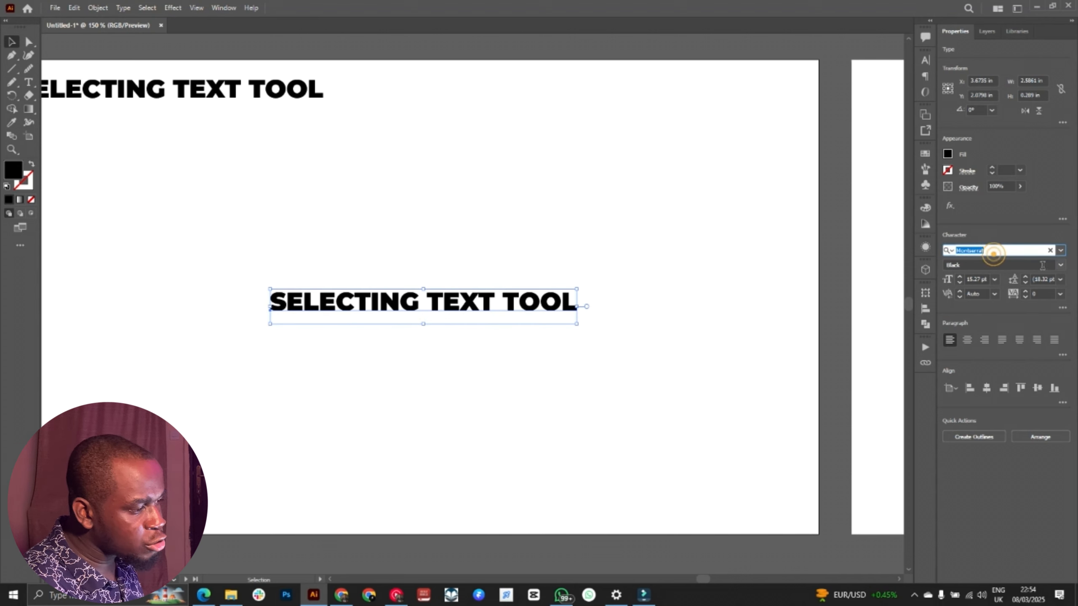
pyautogui.click(1061, 250)
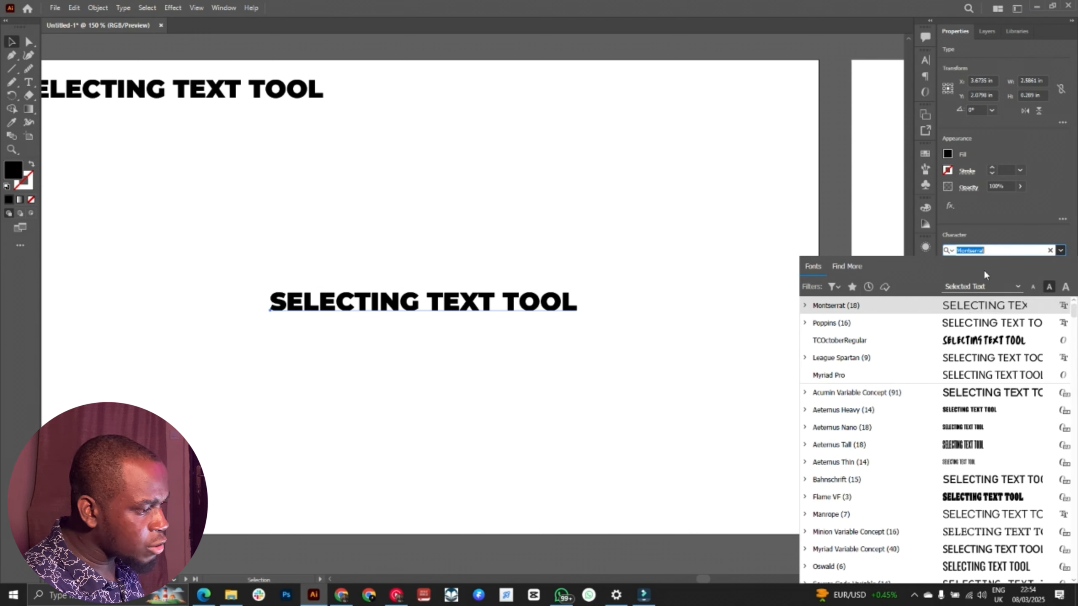
pyautogui.click(1018, 288)
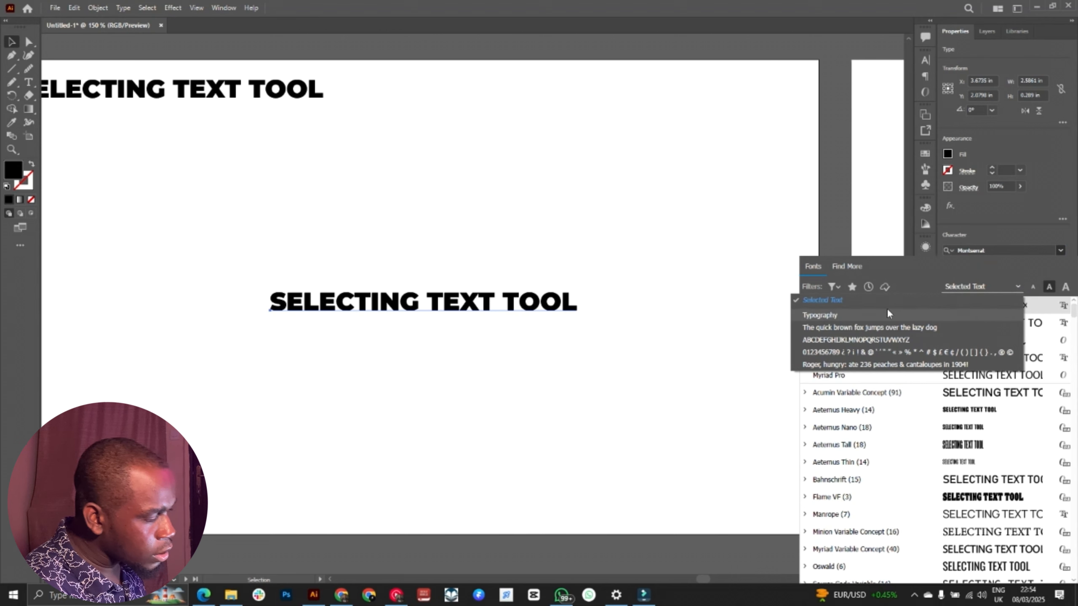
pyautogui.click(980, 272)
pyautogui.scroll(-4, 999, 358)
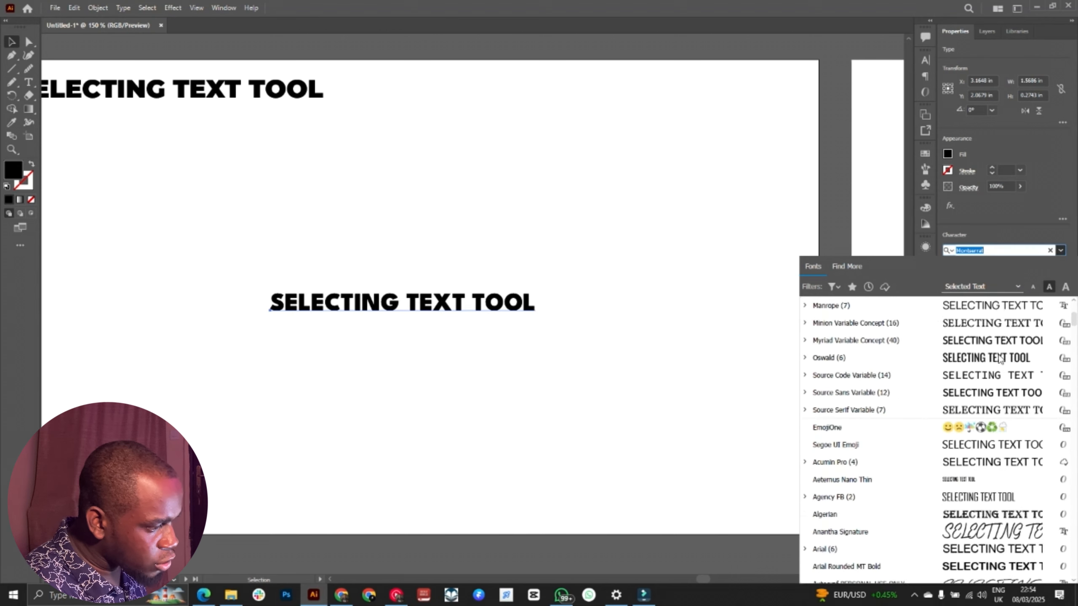
pyautogui.scroll(4, 1001, 358)
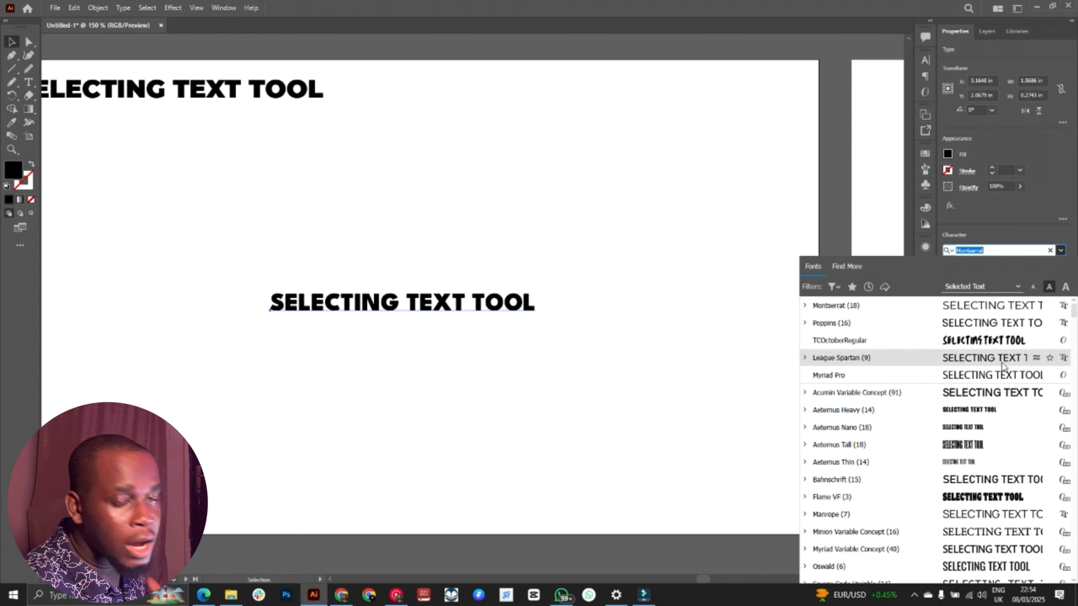
# Step: Preview the fonts with the Typography, quick brown fox and alphabet samples, and return the sample to Selected Text
pyautogui.click(1016, 287)
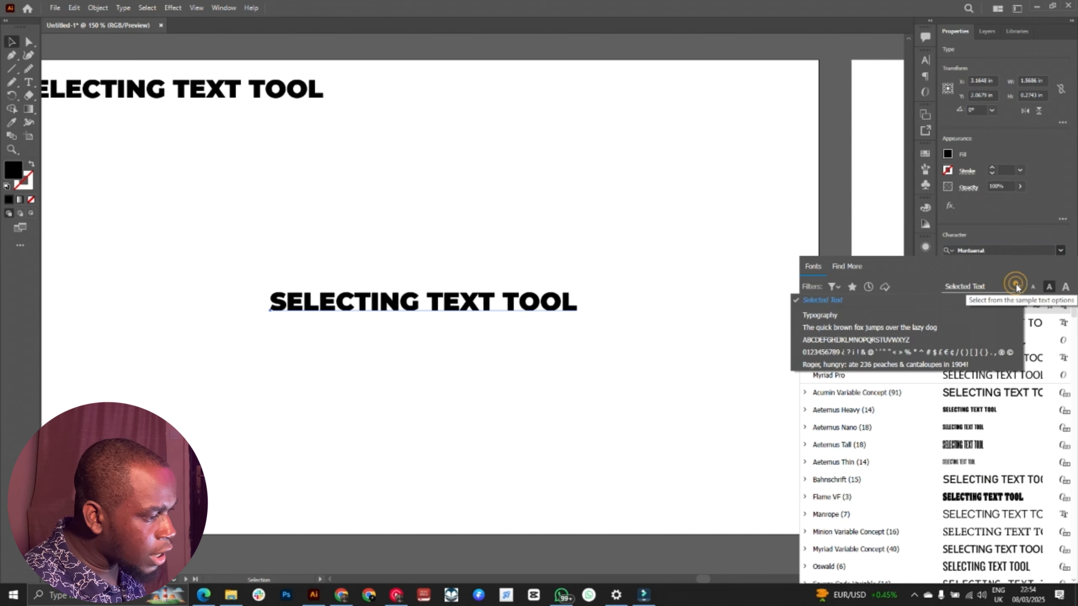
pyautogui.click(827, 315)
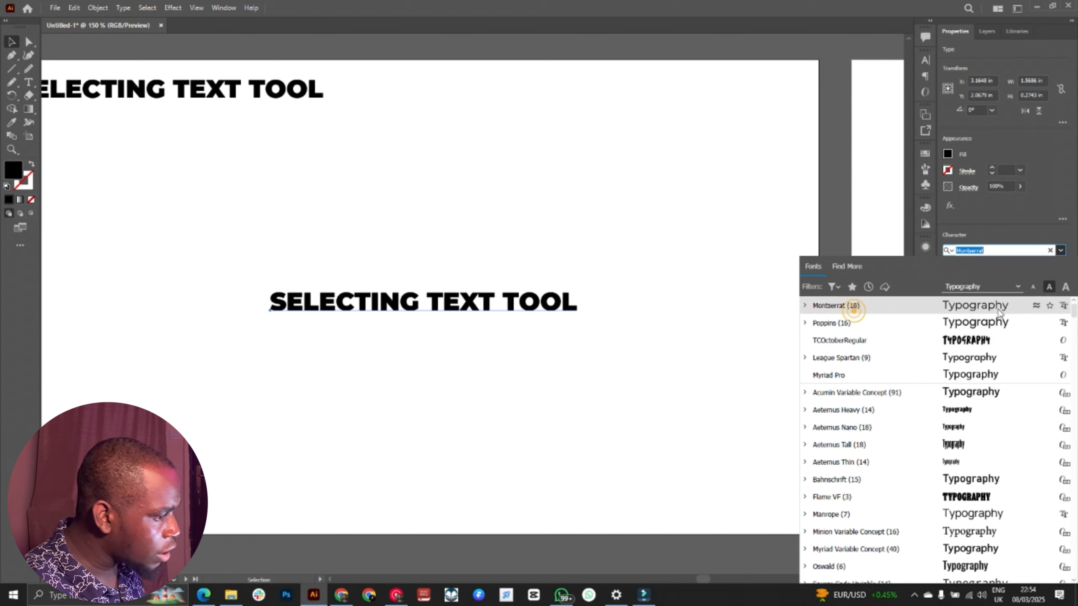
pyautogui.click(1012, 286)
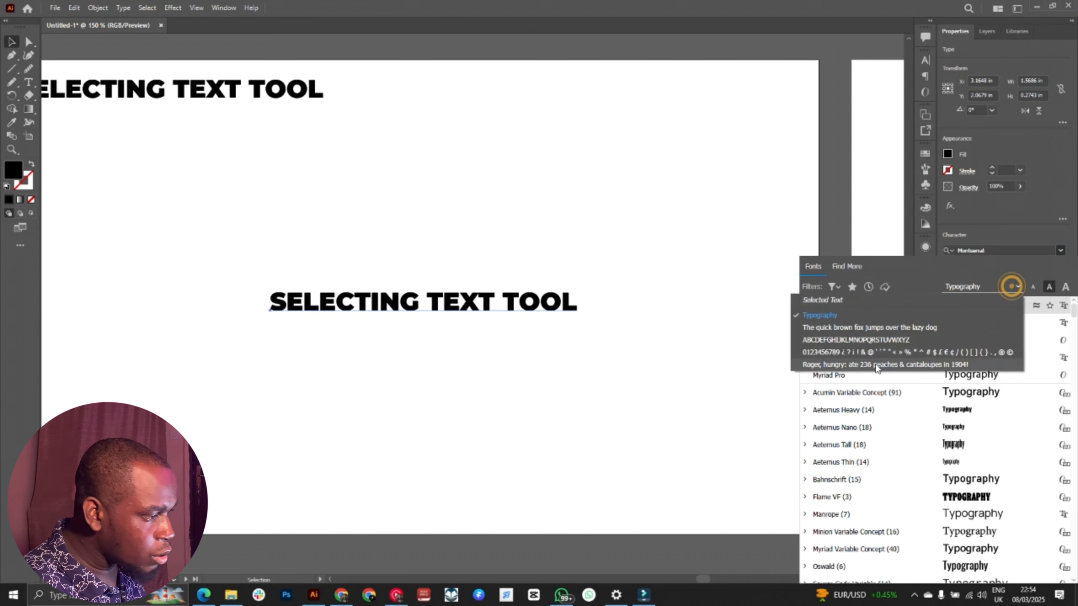
pyautogui.click(888, 327)
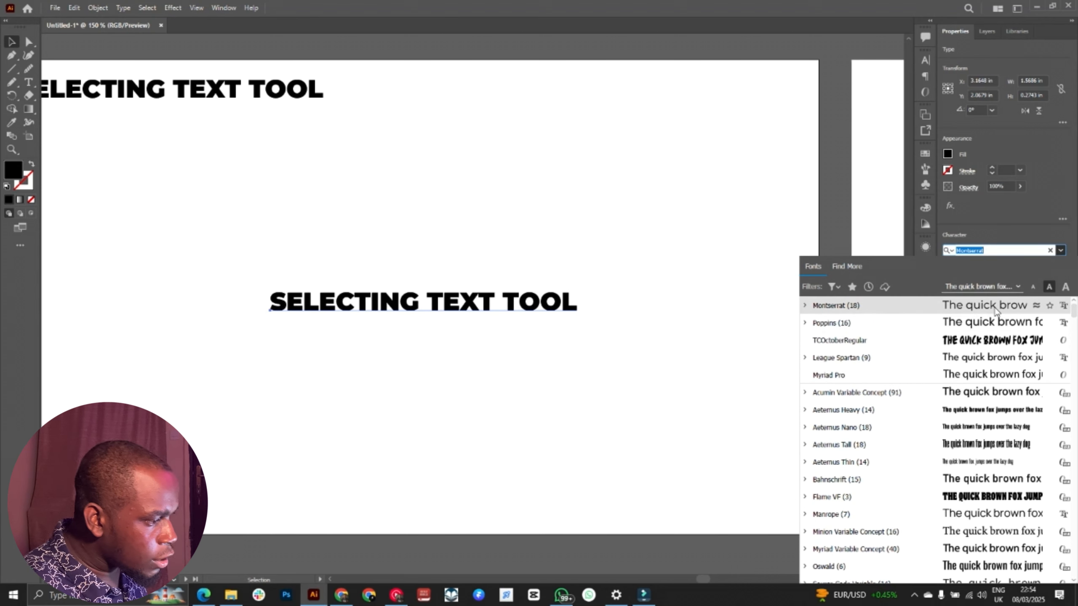
pyautogui.click(1020, 290)
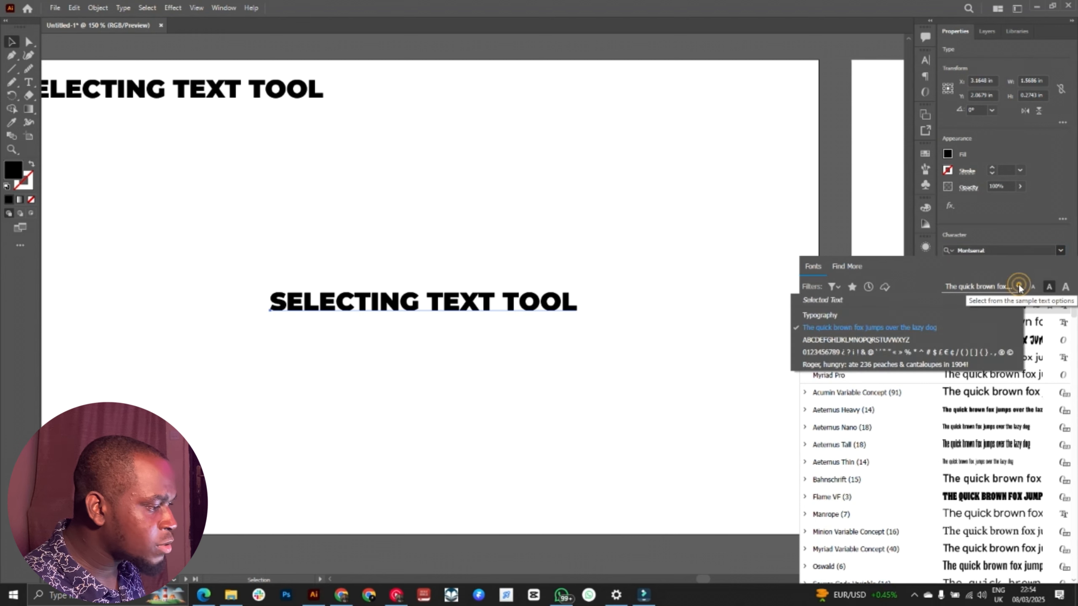
pyautogui.click(880, 340)
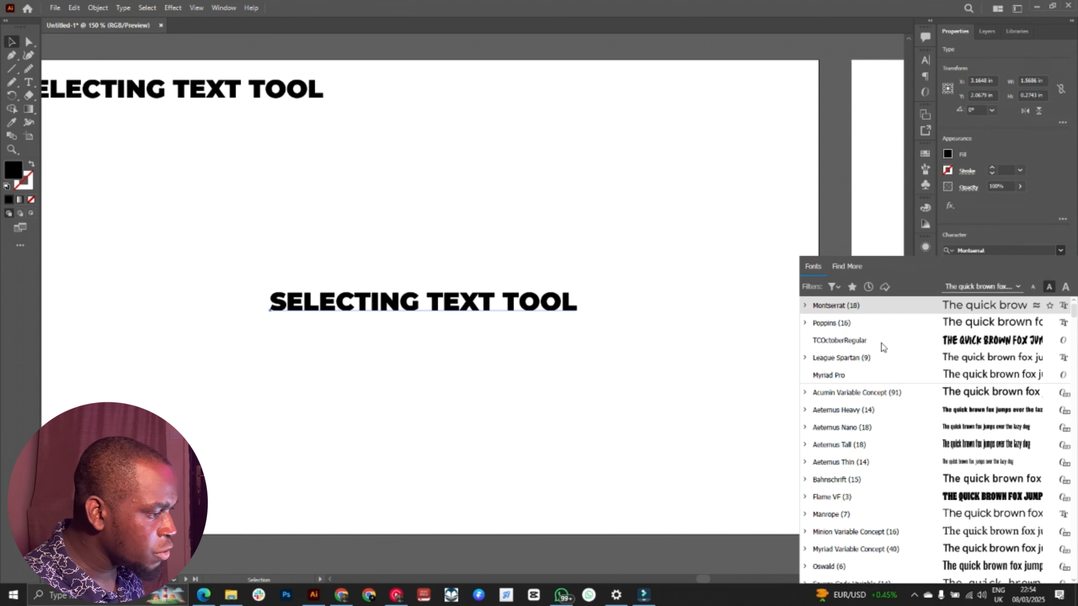
pyautogui.click(1013, 285)
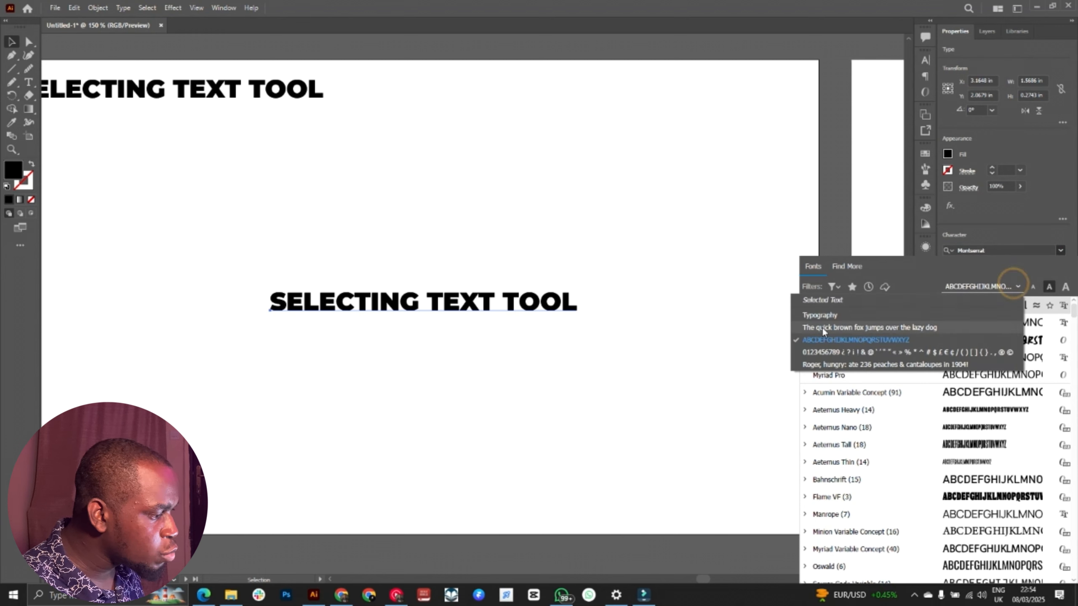
pyautogui.click(848, 300)
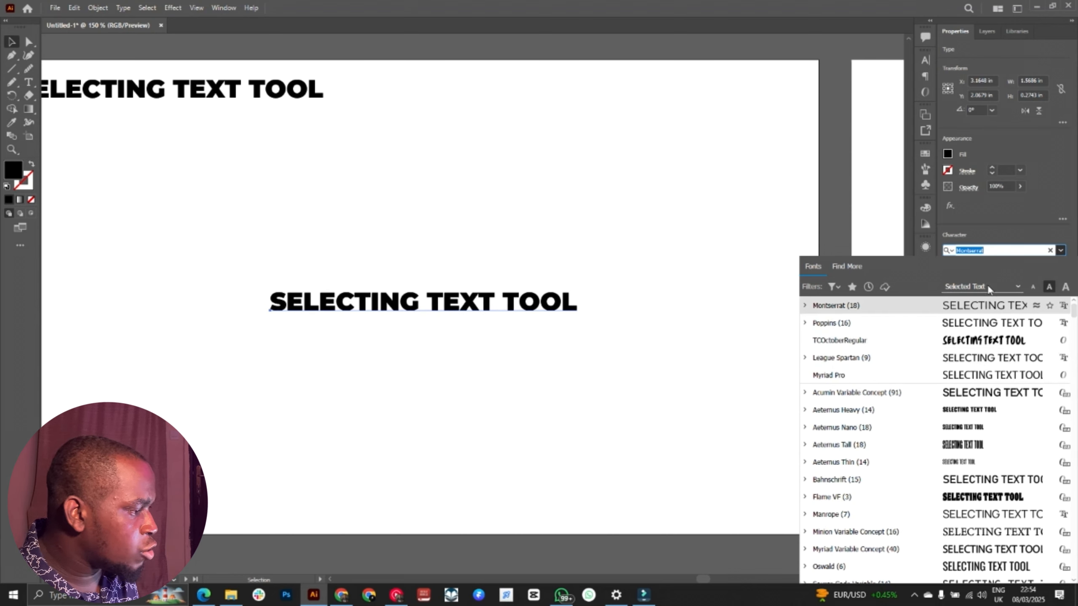
# Step: Filter the font list by the Slab Serif, Script, Blackletter, Handwritten and Decorative classifications in turn
pyautogui.click(834, 287)
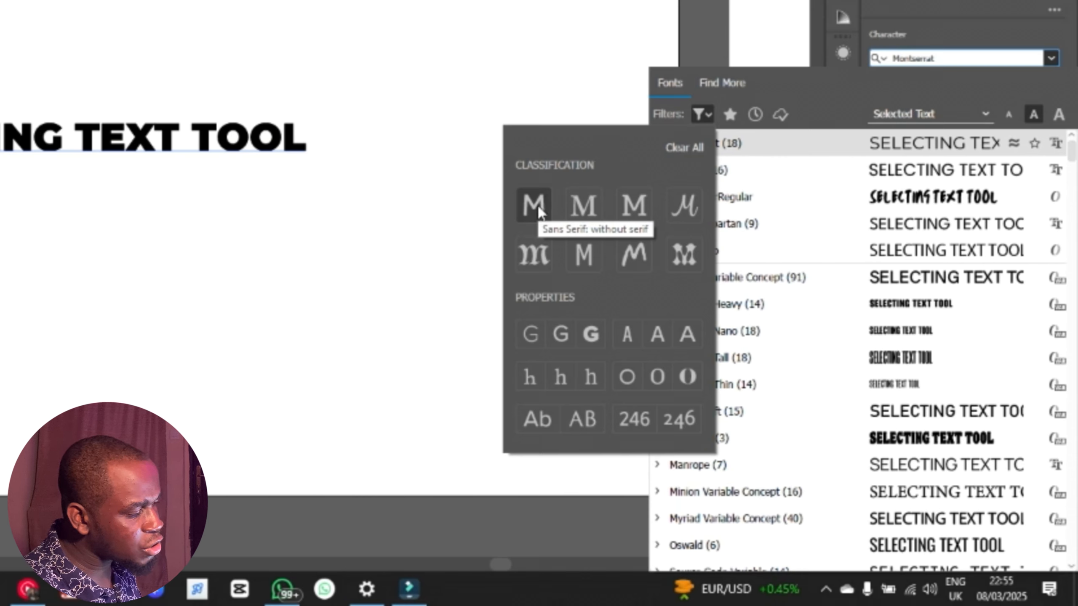
pyautogui.click(627, 207)
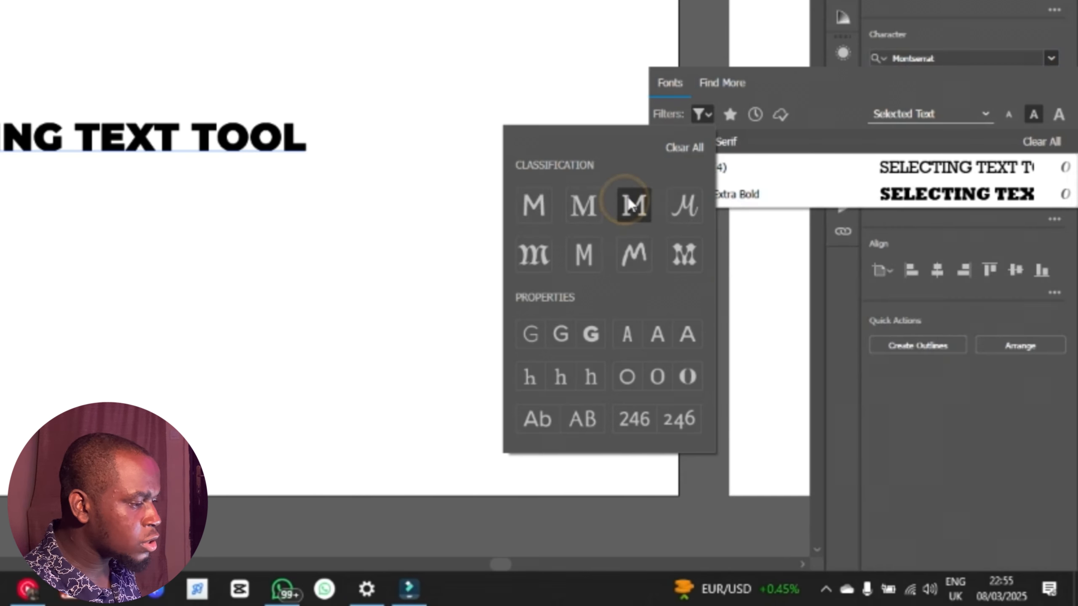
pyautogui.click(687, 208)
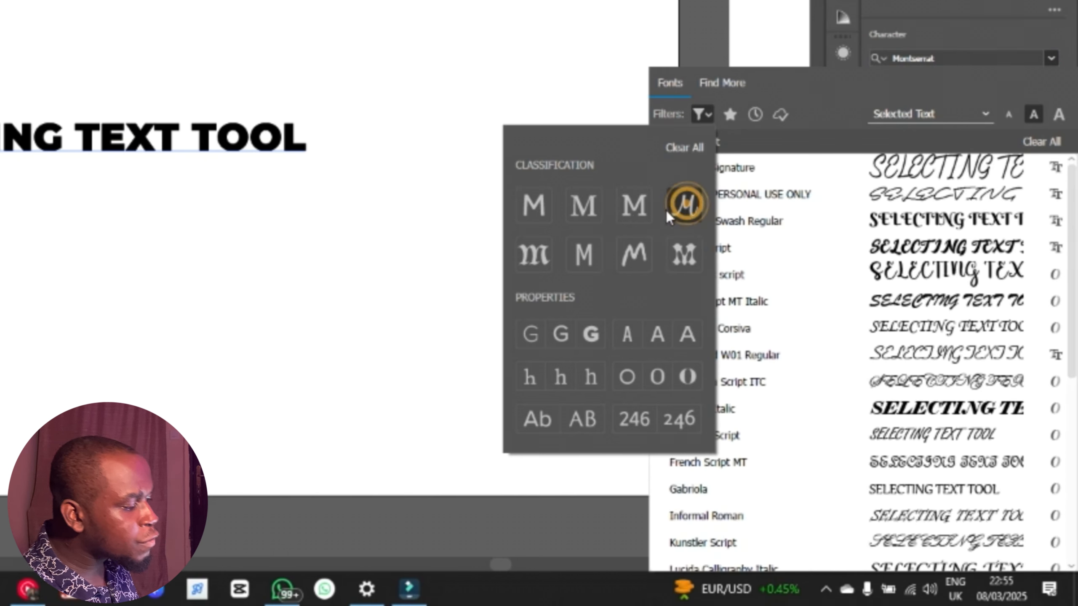
pyautogui.click(544, 249)
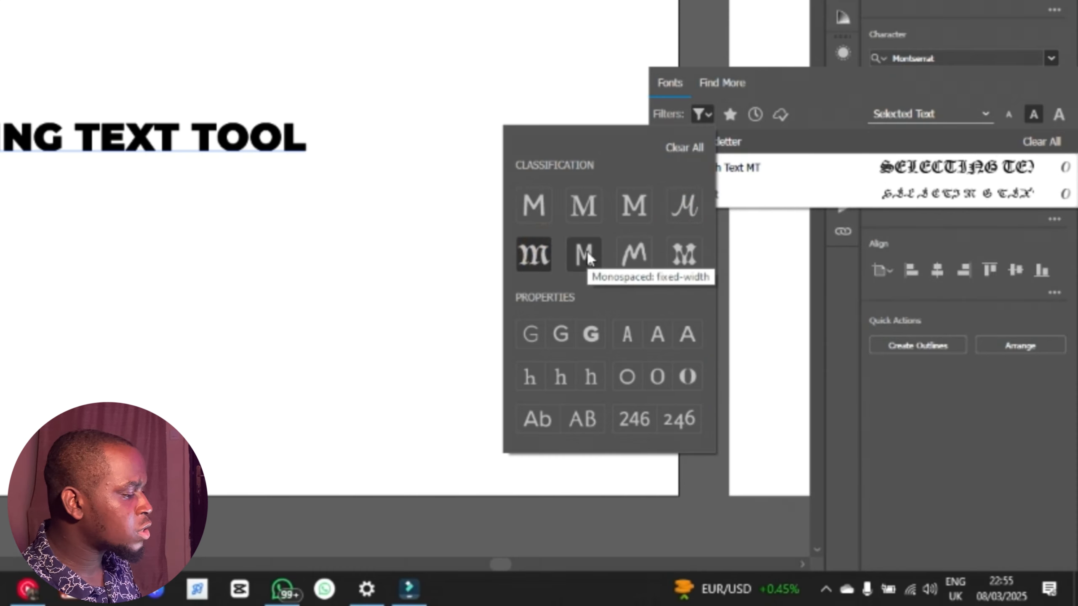
pyautogui.click(635, 254)
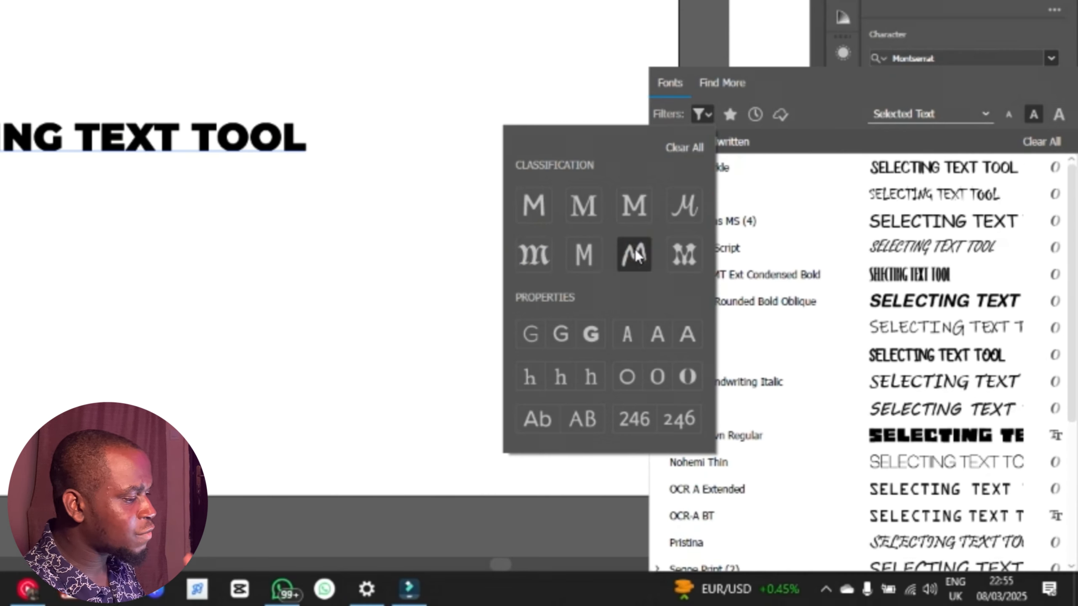
pyautogui.click(678, 261)
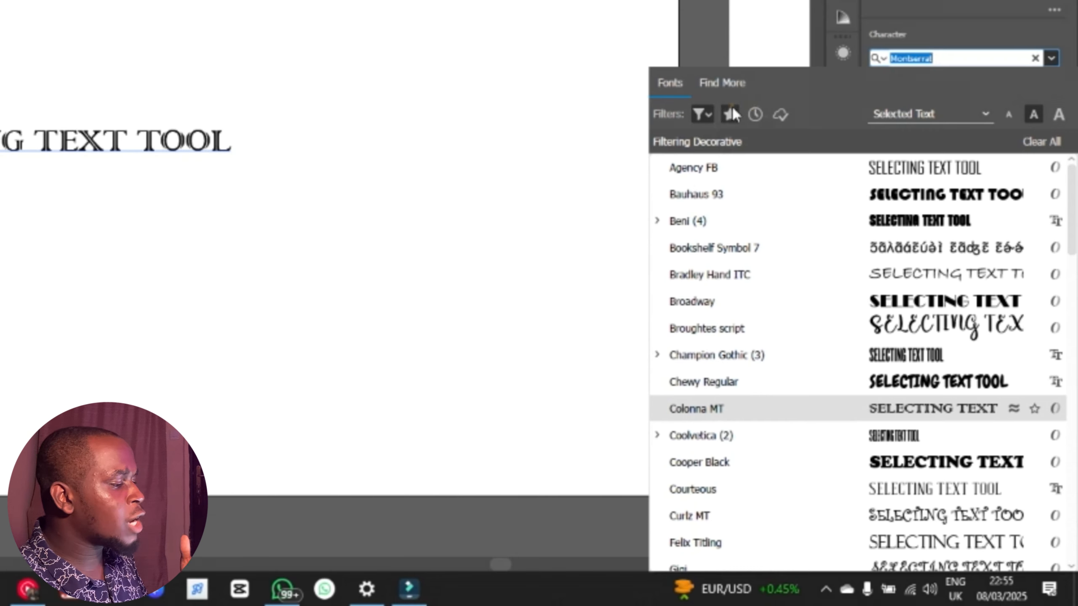
# Step: Mark Agency FB as a favorite font and restrict the Decorative list to favorites
pyautogui.click(730, 113)
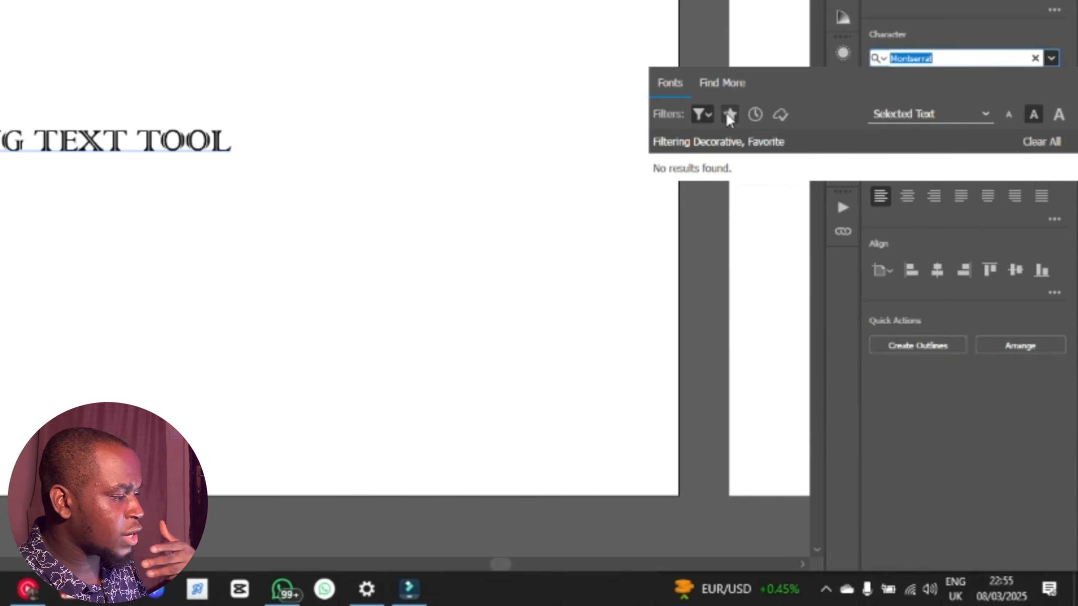
pyautogui.click(730, 113)
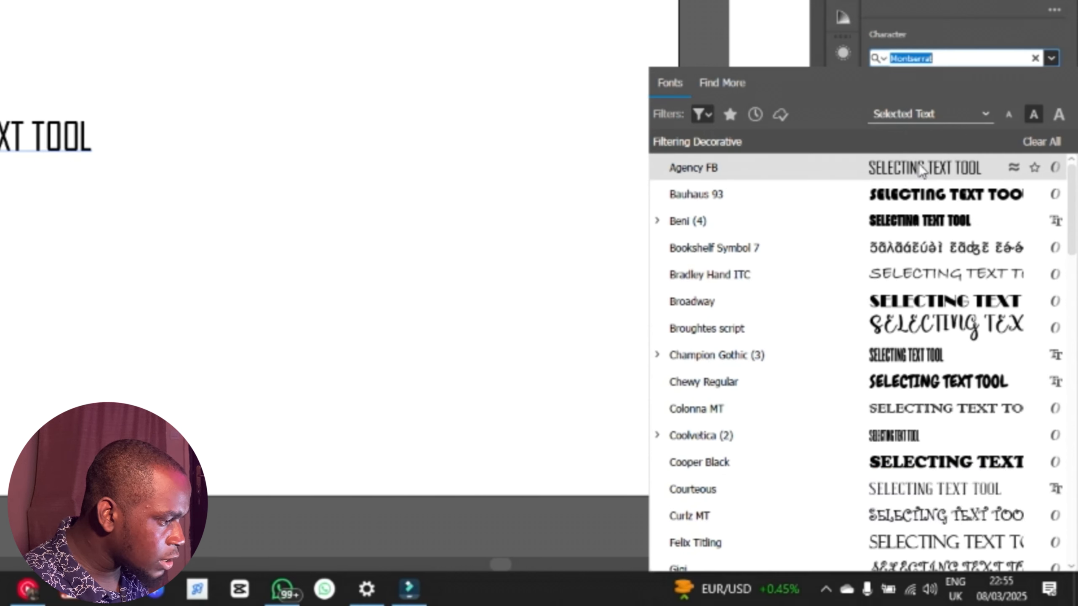
pyautogui.click(1035, 168)
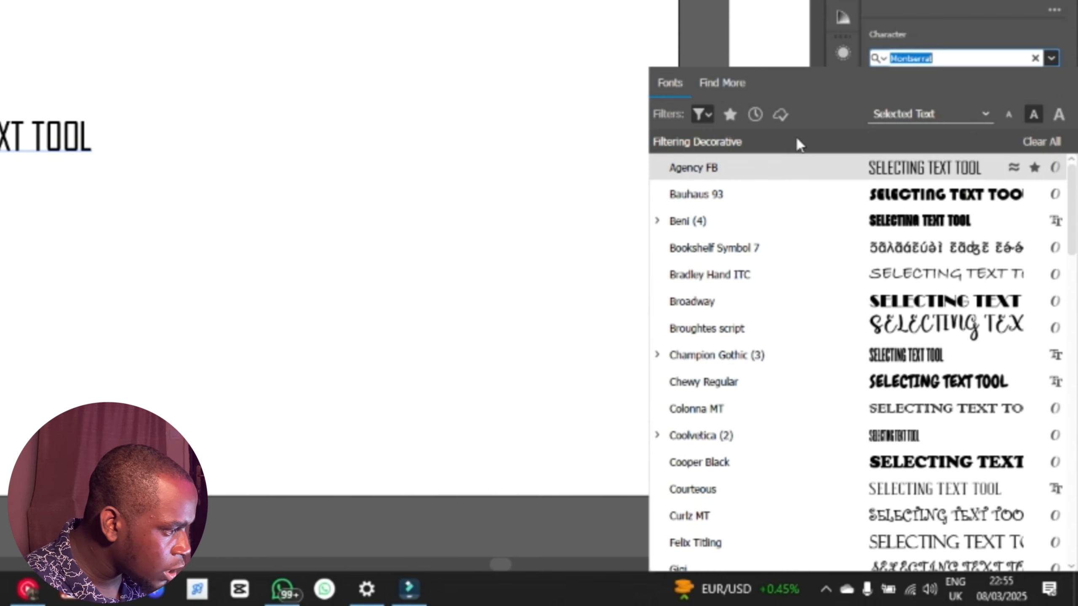
pyautogui.click(734, 112)
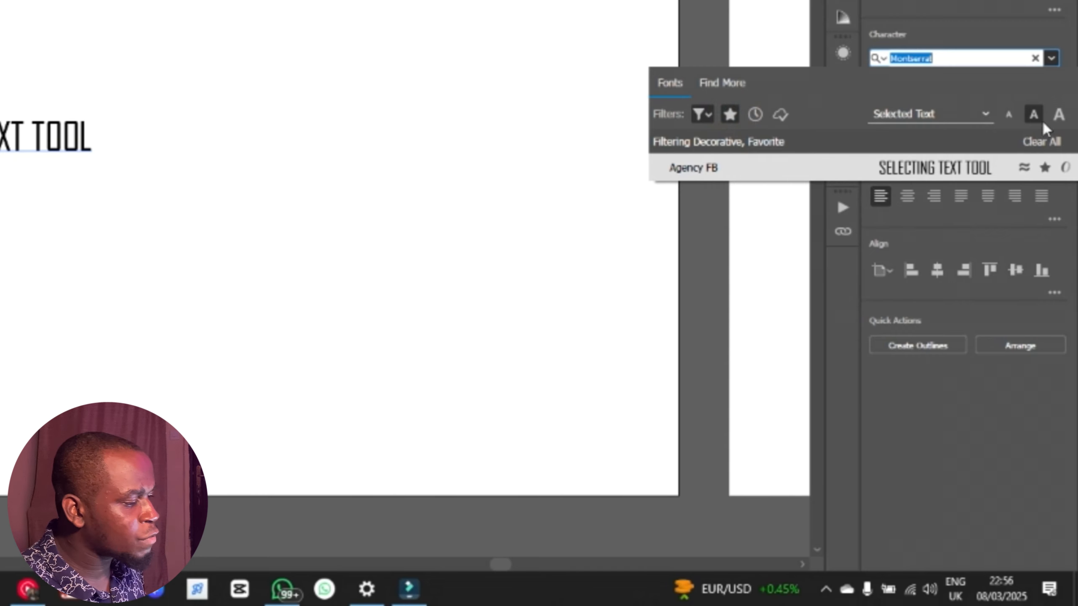
# Step: Try the small sample size, return it to medium, and remove the favorites and Decorative filters from the font list
pyautogui.click(1009, 115)
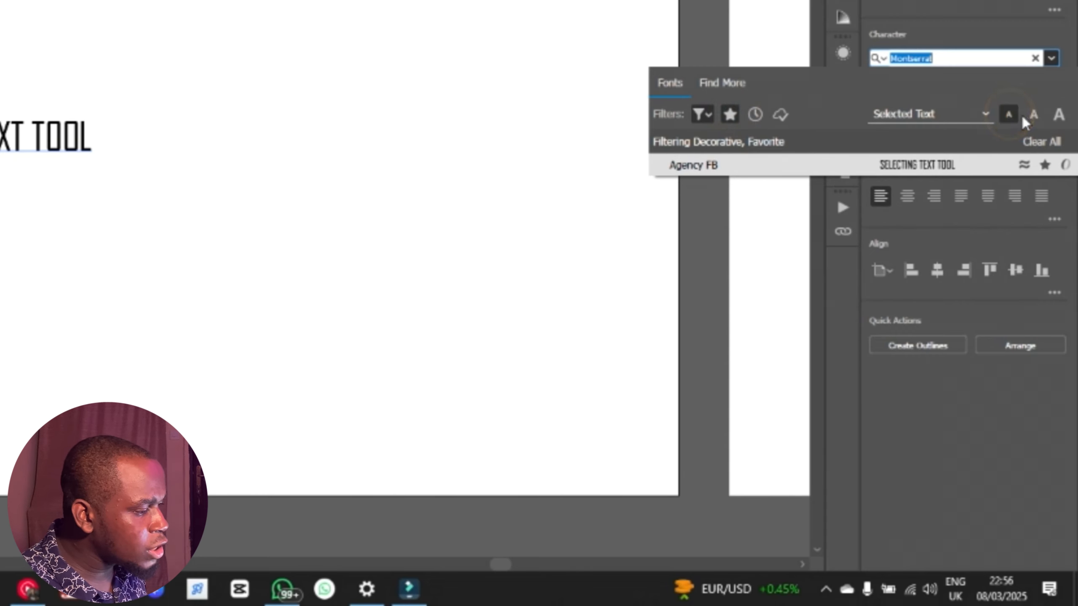
pyautogui.click(1031, 113)
pyautogui.click(729, 114)
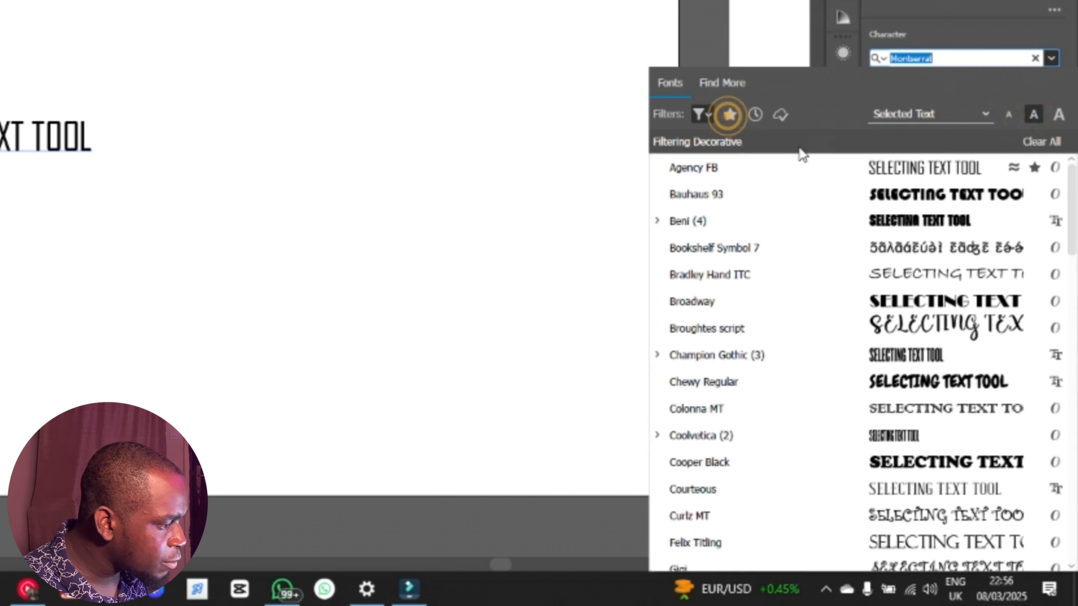
pyautogui.click(697, 113)
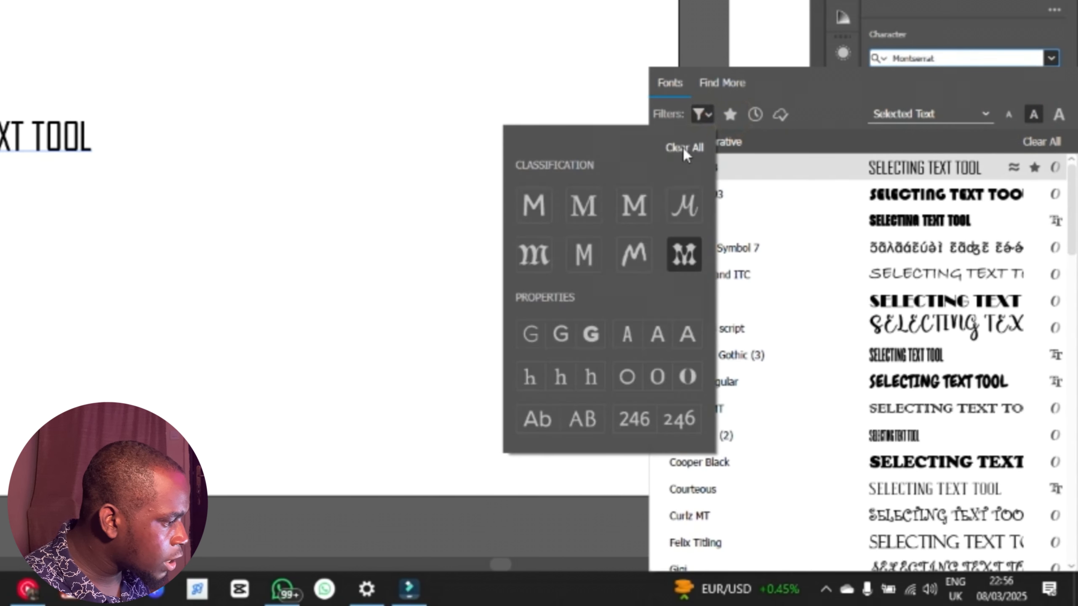
pyautogui.click(683, 147)
pyautogui.click(811, 98)
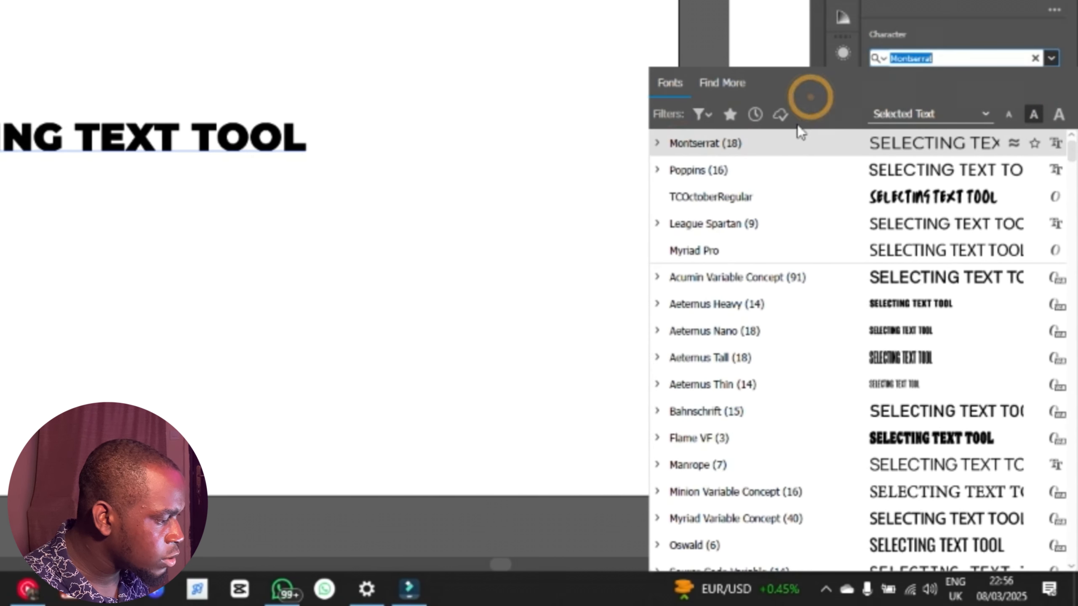
# Step: Preview the font samples at the large size and set them to the smaller sample text size
pyautogui.click(1061, 118)
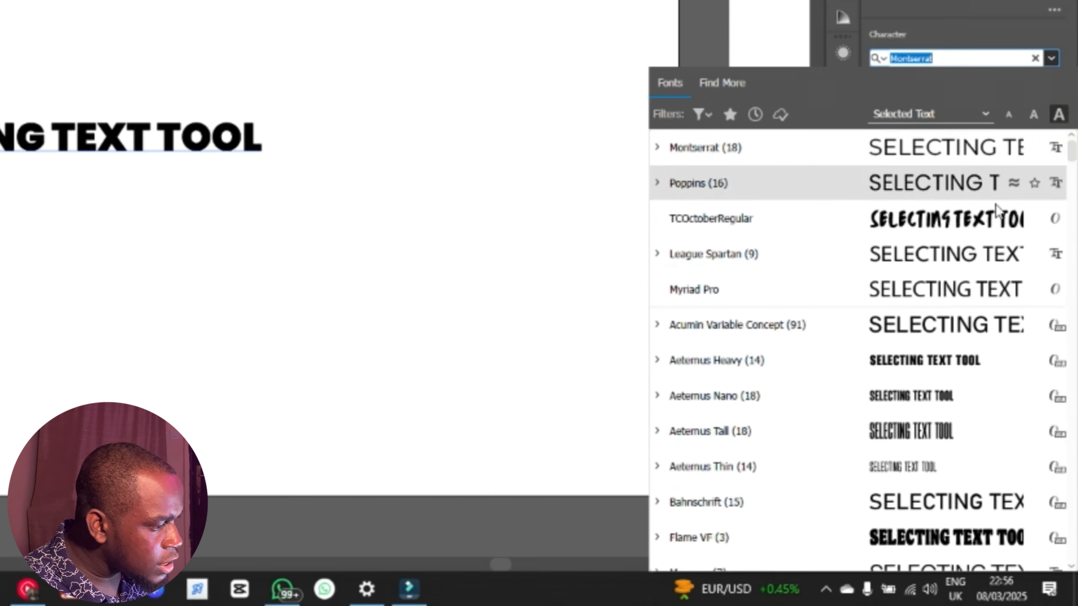
pyautogui.click(1009, 112)
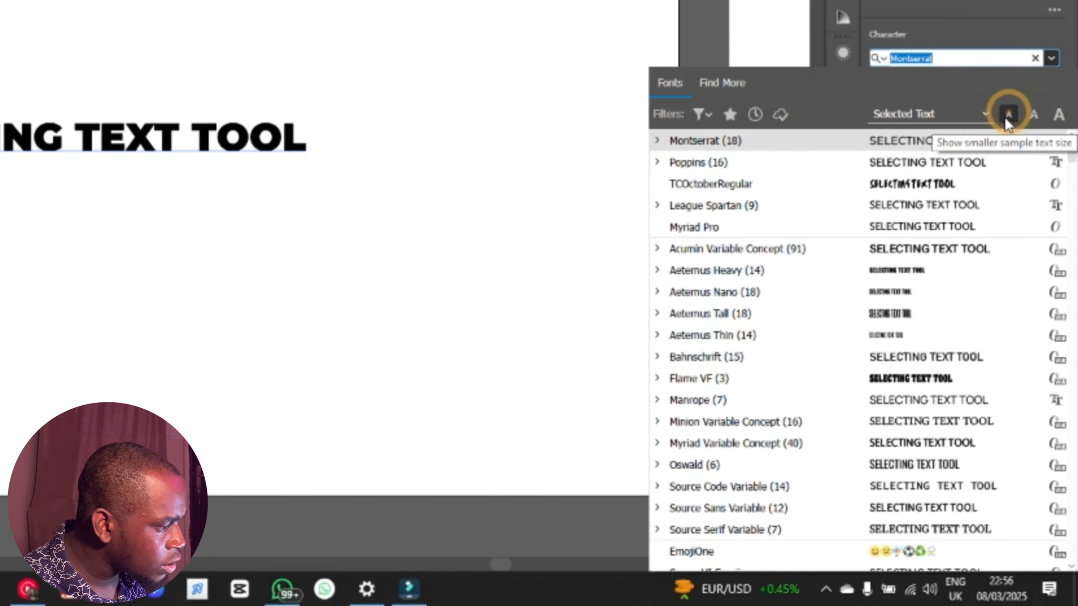
# Step: Browse the font samples at the smaller sample text size and close the font list
pyautogui.scroll(-1, 929, 339)
pyautogui.scroll(-5, 929, 339)
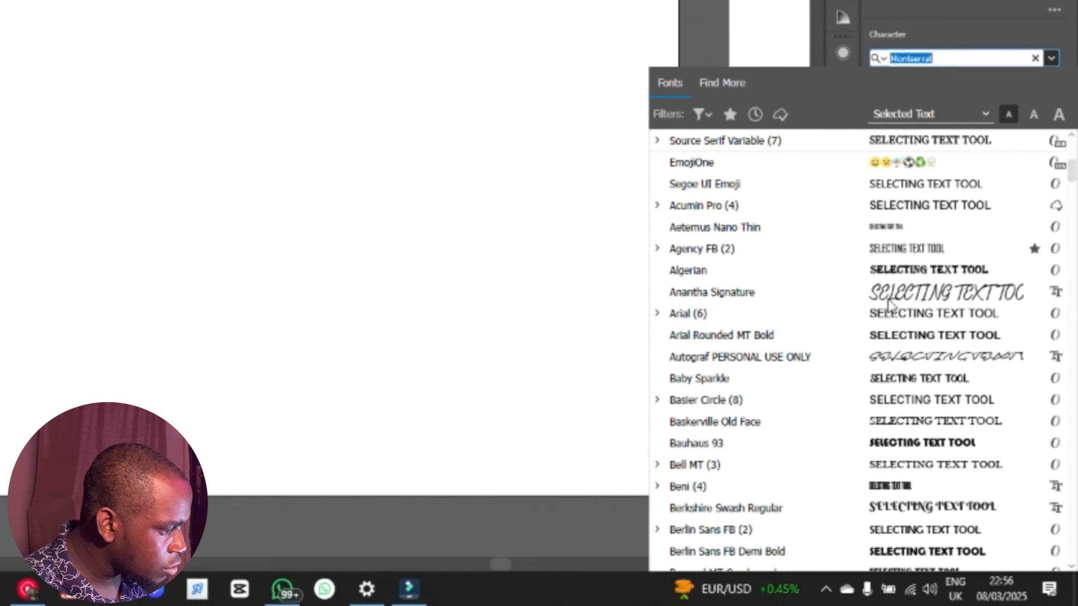
pyautogui.scroll(6, 875, 291)
pyautogui.click(983, 20)
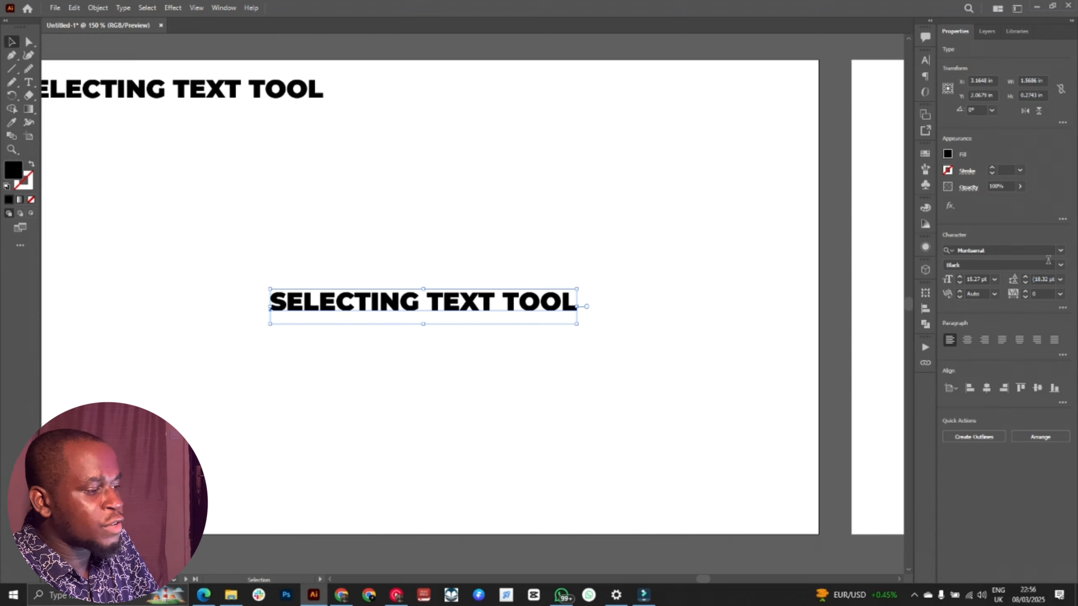
# Step: Show the additional character options for the text, view the available languages, and close the options
pyautogui.click(1064, 308)
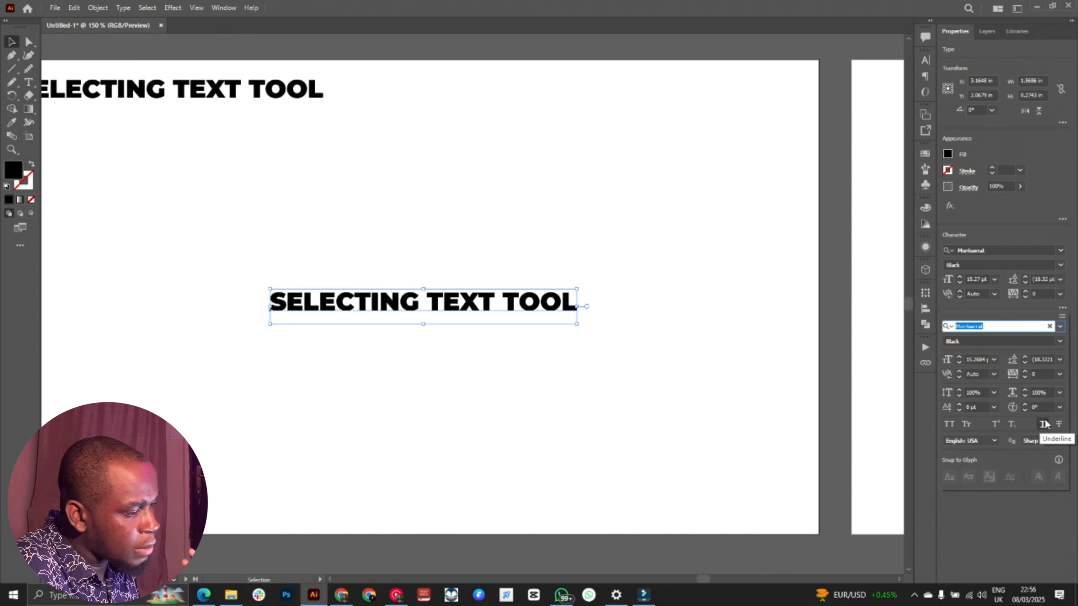
pyautogui.click(986, 442)
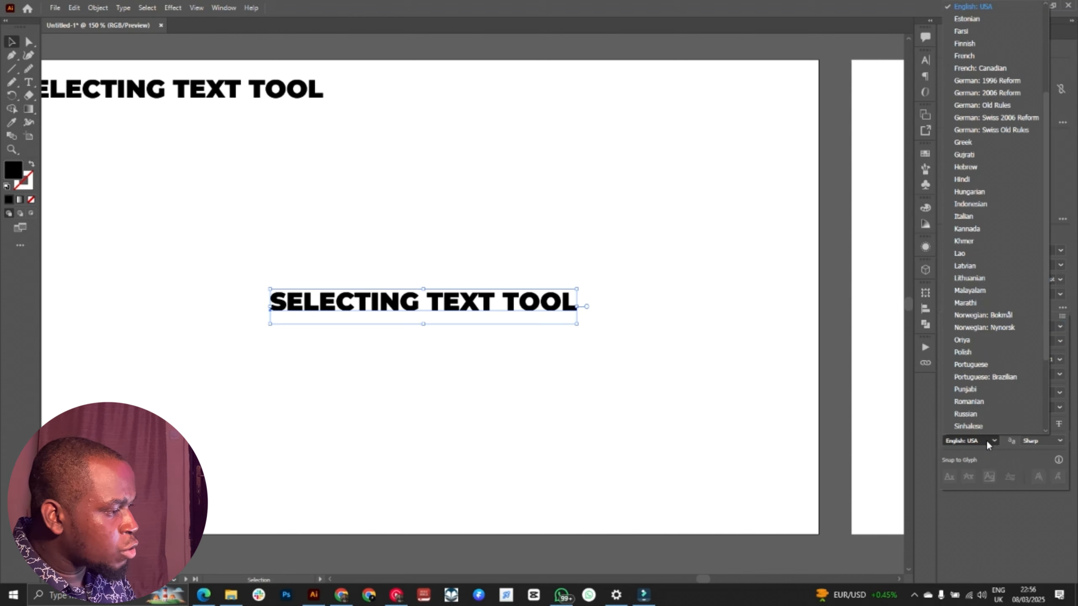
pyautogui.click(988, 442)
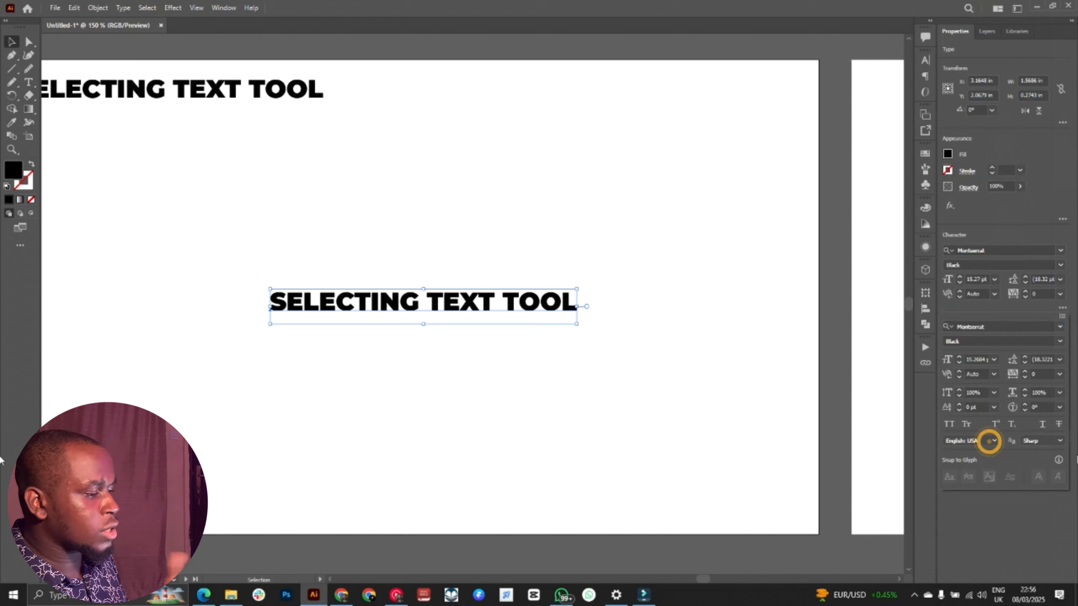
pyautogui.click(1047, 211)
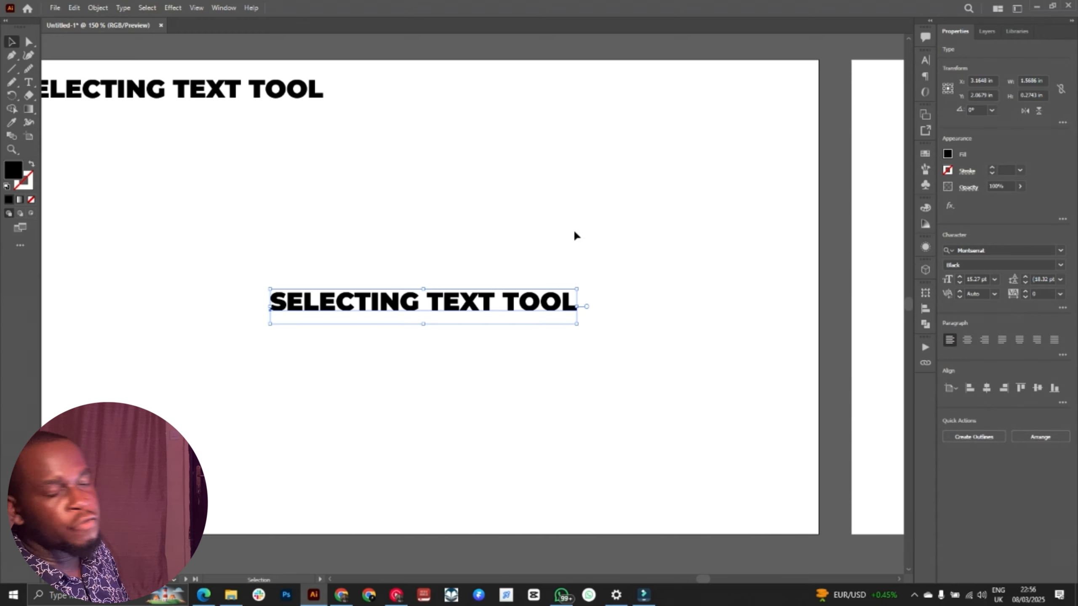
# Step: Move the centre SELECTING TEXT TOOL line upward and draw a black rectangle about 1.1 by 1.0 in below it
pyautogui.click(464, 192)
pyautogui.moveTo(503, 298); pyautogui.dragTo(490, 183)
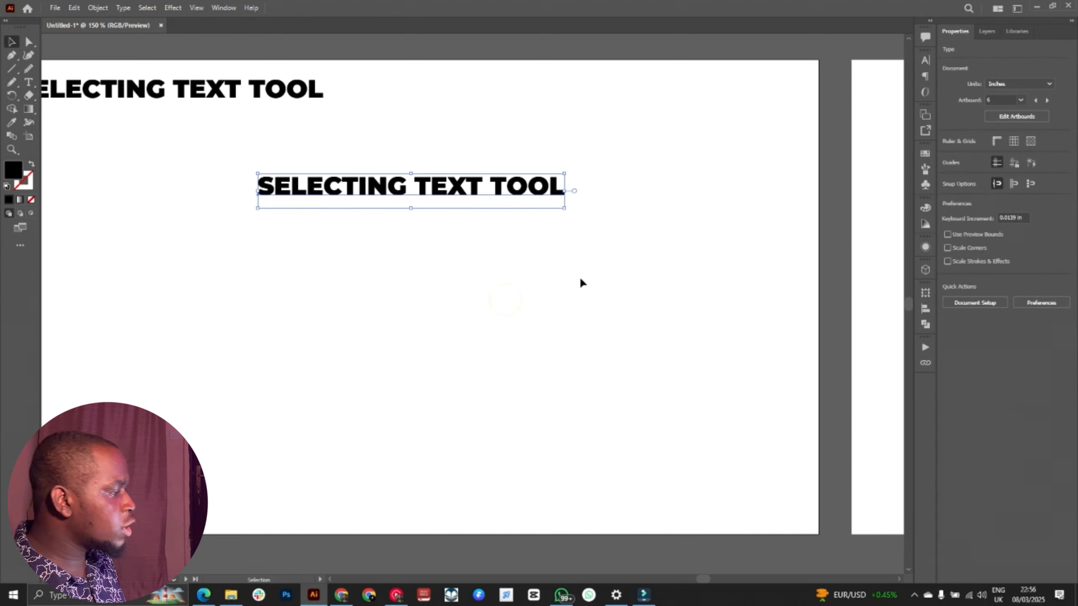
pyautogui.press('m')
pyautogui.hotkey('ctrl', 'shift', 'a')
pyautogui.moveTo(227, 256); pyautogui.dragTo(363, 375)
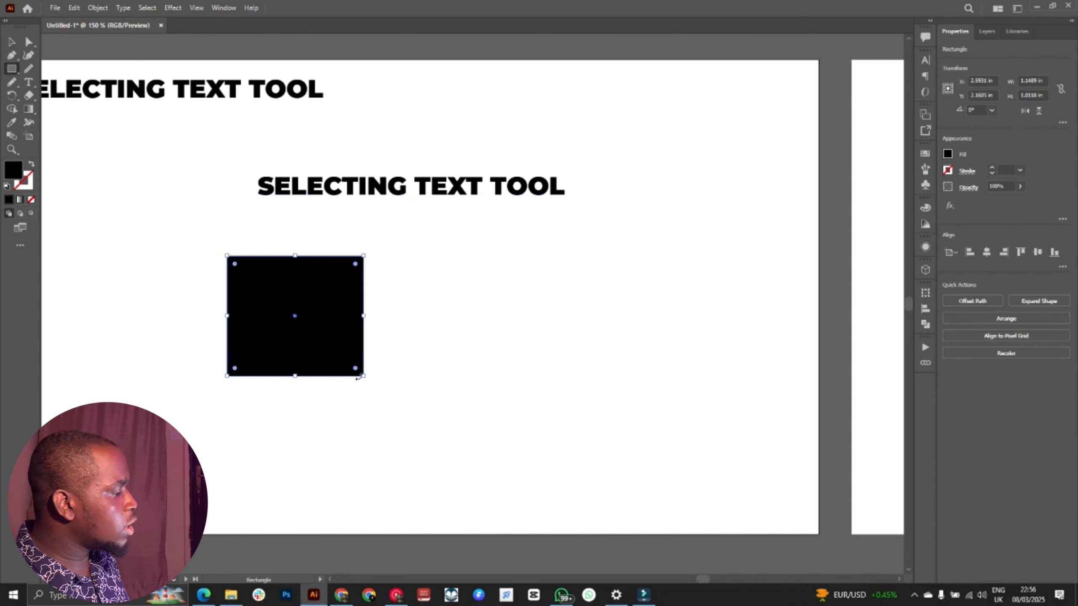
# Step: Round the corners of the black rectangle and place a copy of it level with the original, further right
pyautogui.moveTo(356, 266); pyautogui.dragTo(645, 284)
pyautogui.press('v')
pyautogui.click(498, 253)
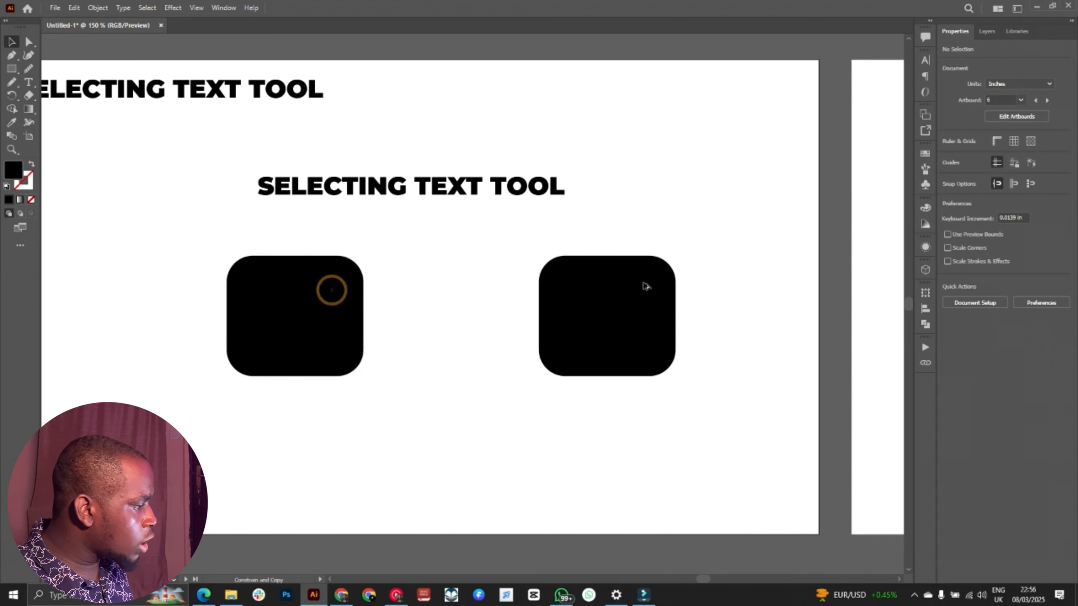
# Step: Give the left rounded rectangle a 4 pt magenta stroke
pyautogui.click(318, 286)
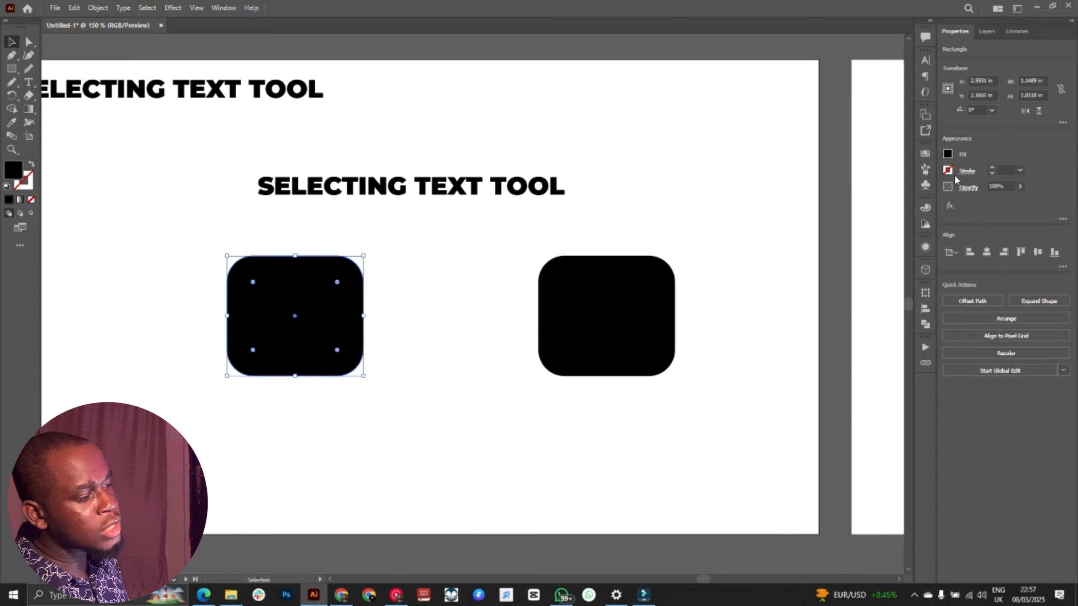
pyautogui.click(991, 167)
pyautogui.click(991, 167)
pyautogui.click(991, 167)
pyautogui.click(991, 166)
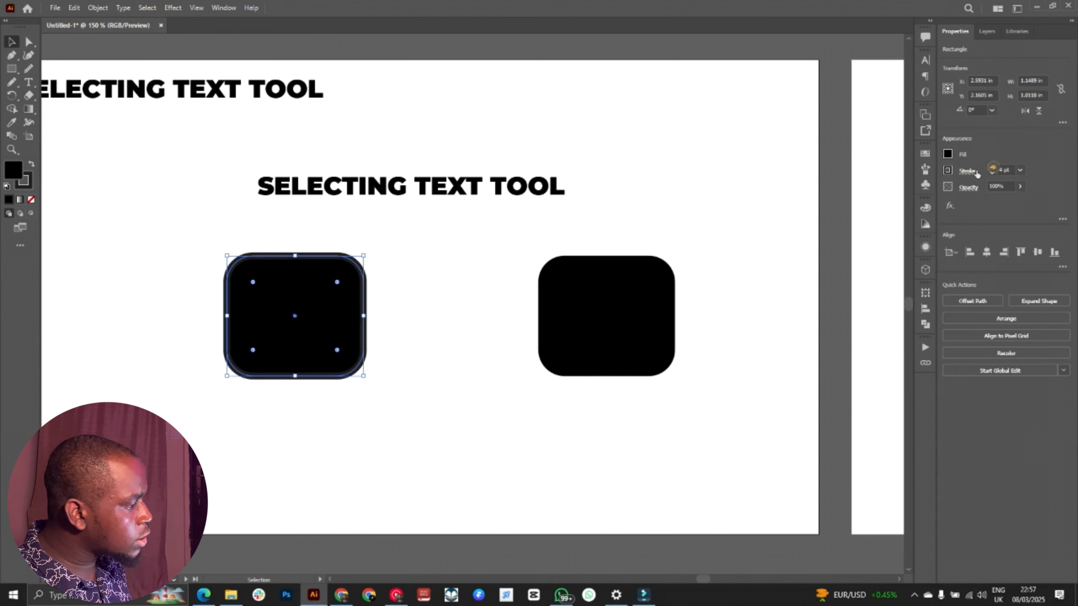
pyautogui.click(947, 170)
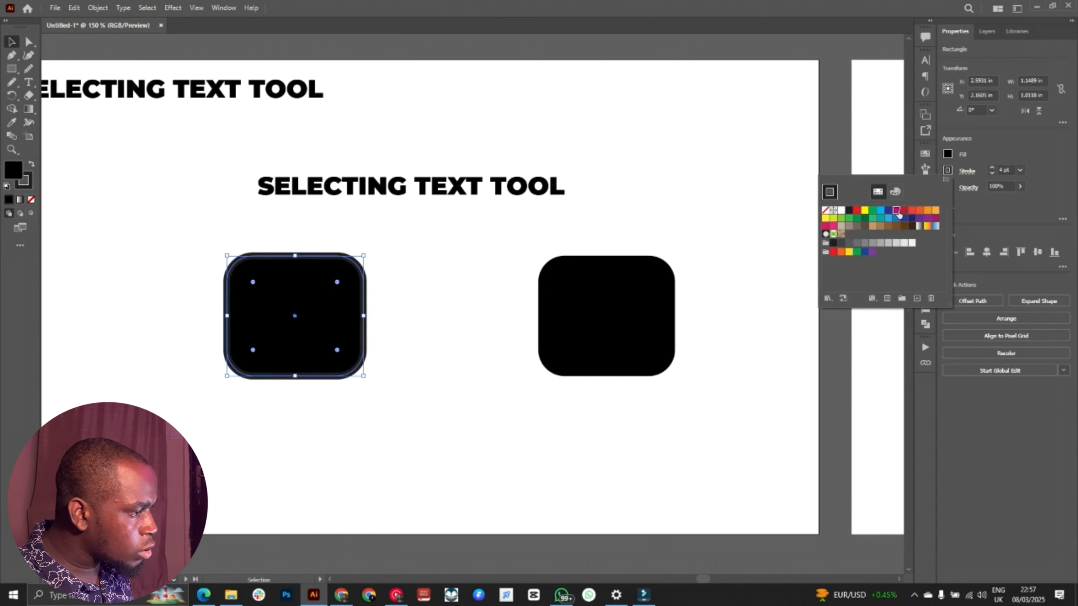
pyautogui.click(896, 210)
pyautogui.click(689, 176)
pyautogui.click(632, 221)
# Step: Change the fill of the right rounded rectangle to yellow
pyautogui.click(608, 320)
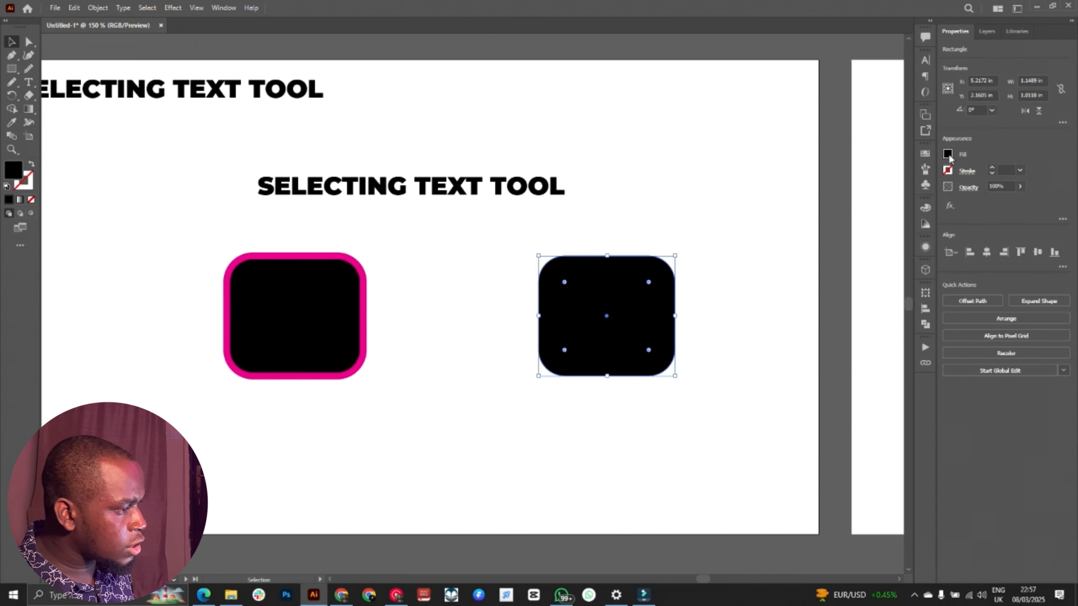
pyautogui.click(949, 158)
pyautogui.click(851, 238)
pyautogui.click(569, 154)
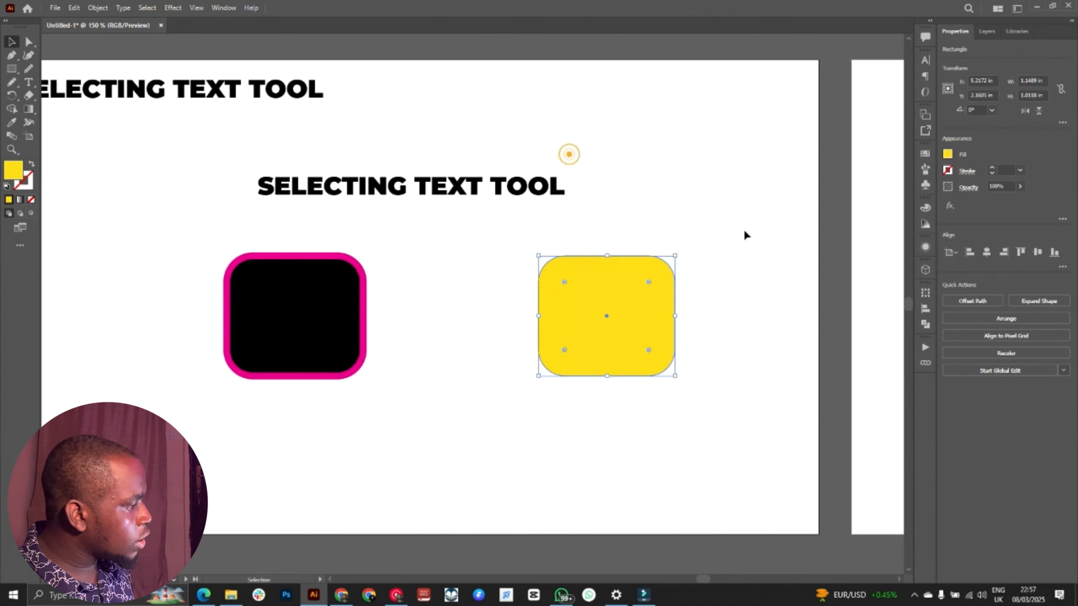
# Step: Try copying the left rectangle's fill and stroke onto the yellow rectangle with the Eyedropper, and undo it
pyautogui.click(421, 269)
pyautogui.click(292, 286)
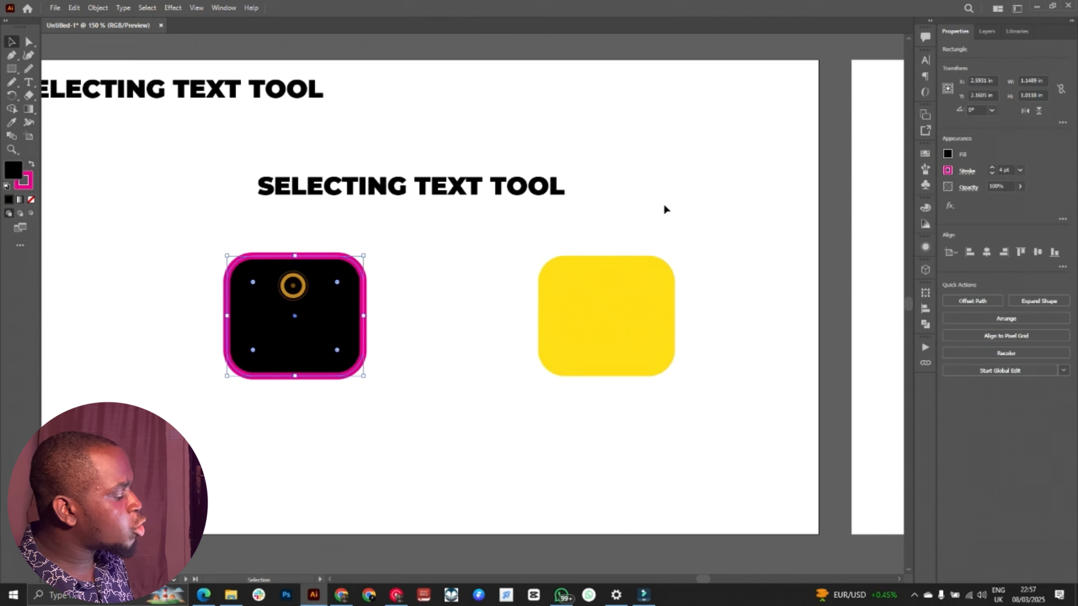
pyautogui.click(668, 319)
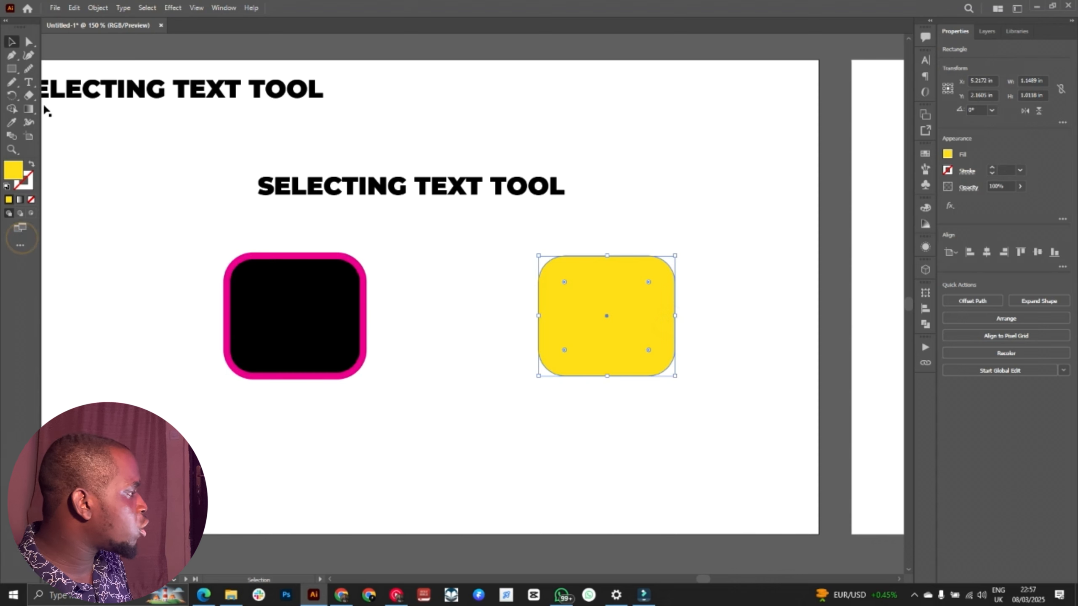
pyautogui.click(13, 121)
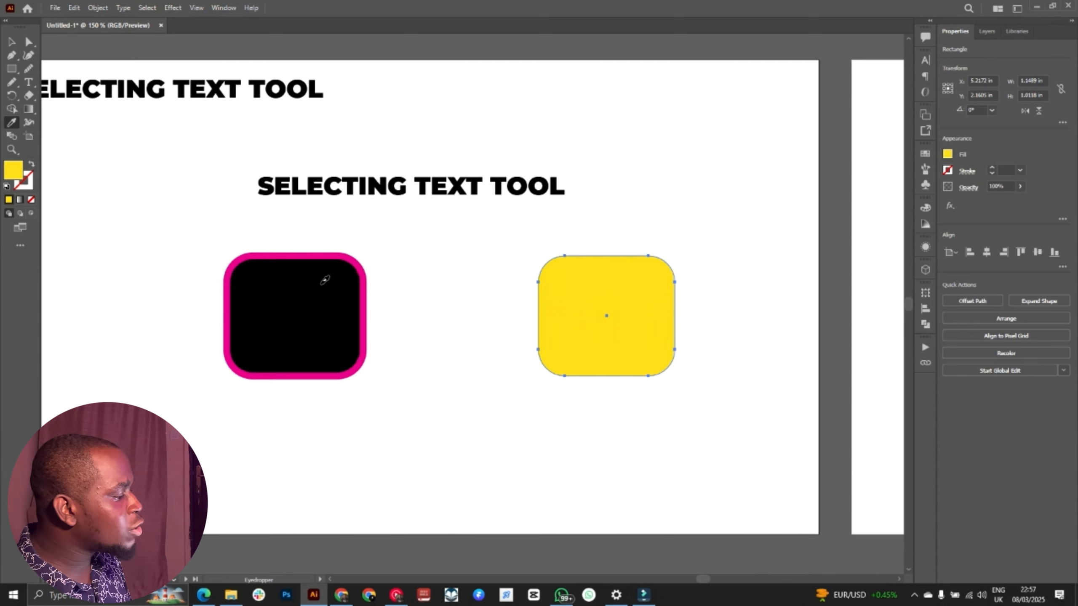
pyautogui.click(321, 284)
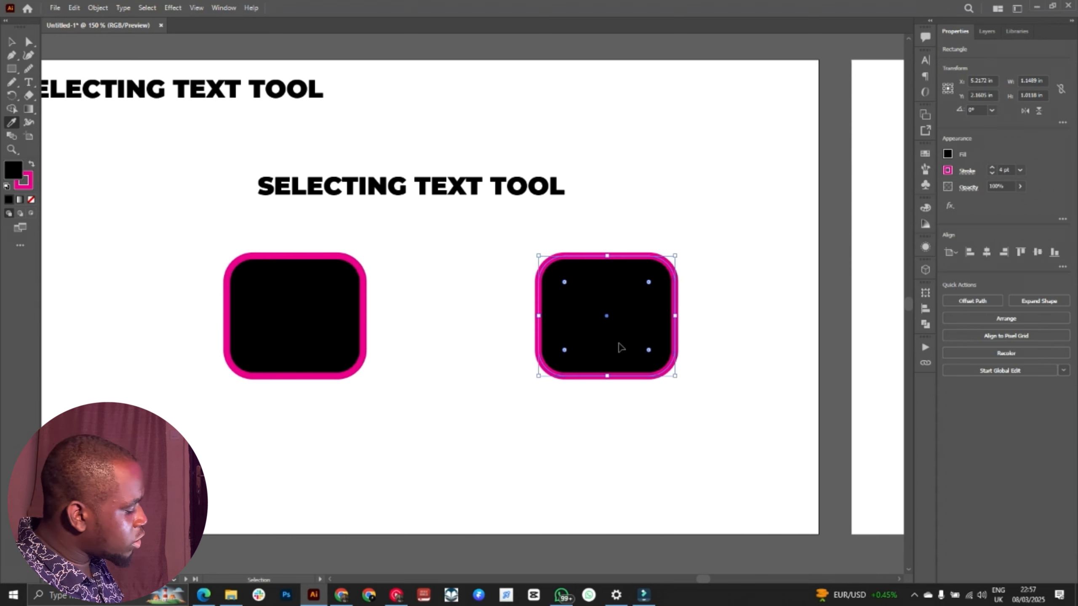
pyautogui.hotkey('ctrl', 'z')
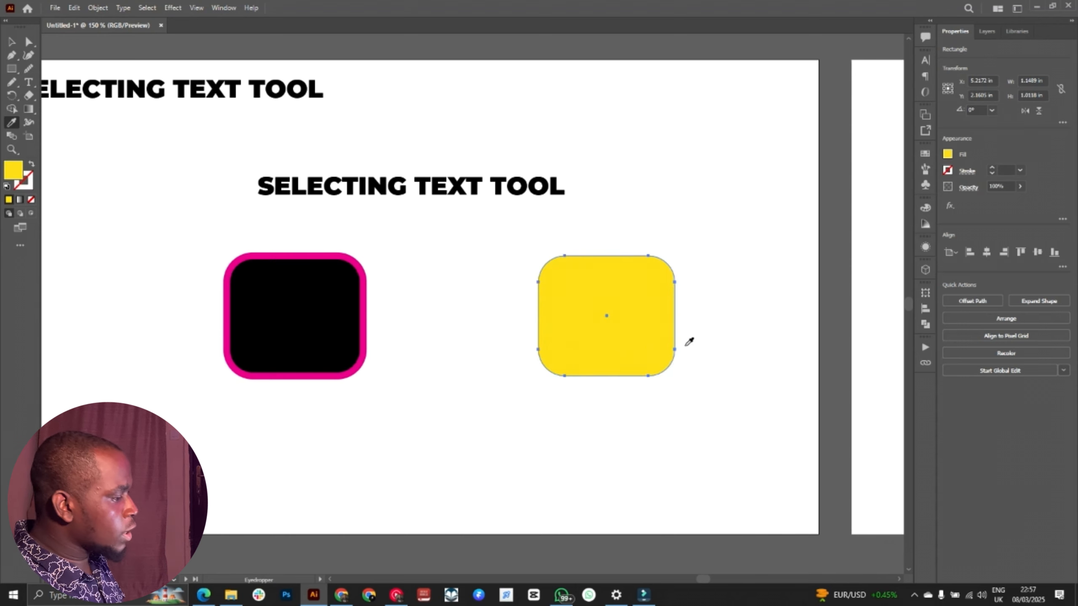
# Step: Sample only the black fill of the left rectangle onto the yellow rectangle with the Eyedropper, without its stroke
pyautogui.press('v')
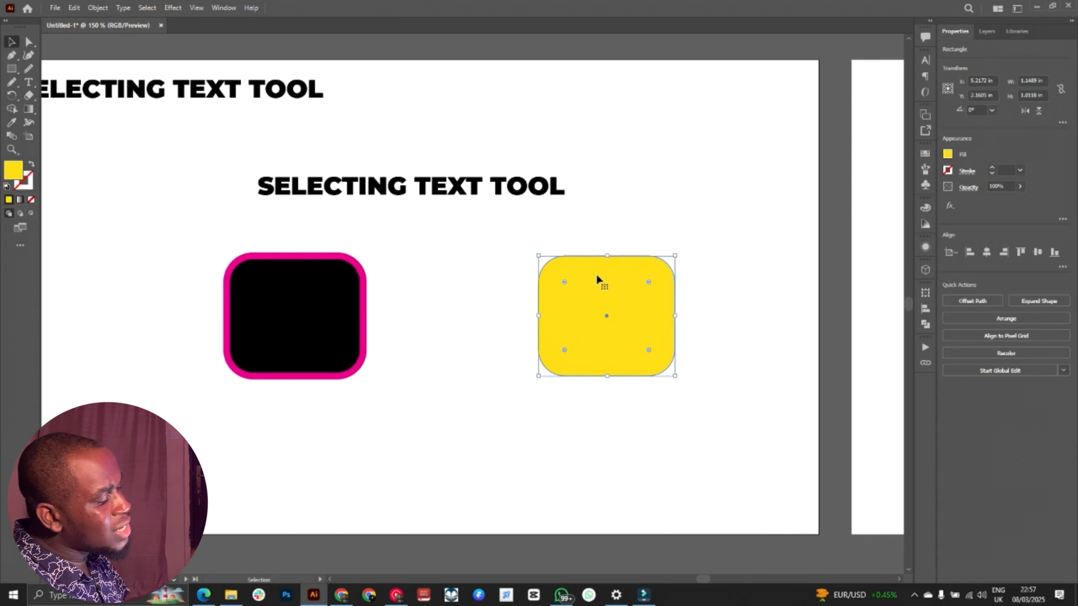
pyautogui.press('shift')
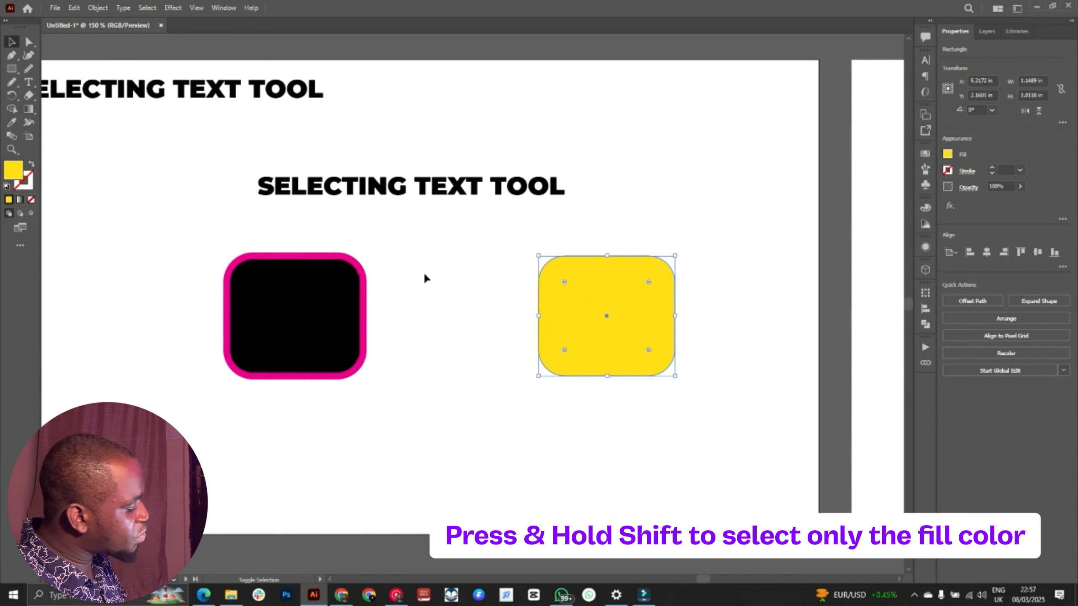
pyautogui.press('i')
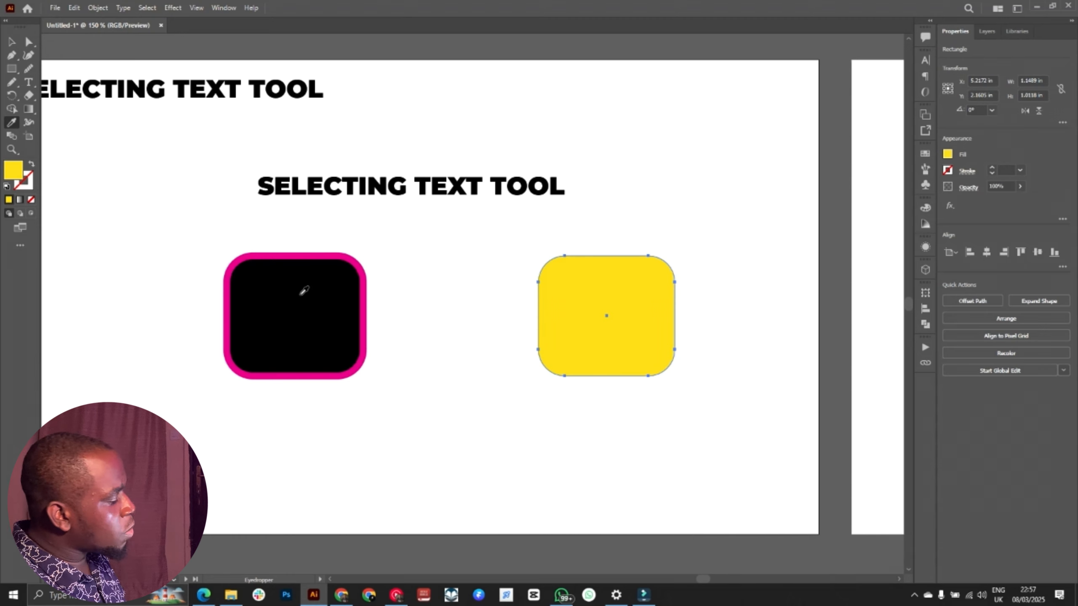
pyautogui.keyDown('shift'); pyautogui.click(305, 289); pyautogui.keyUp('shift')
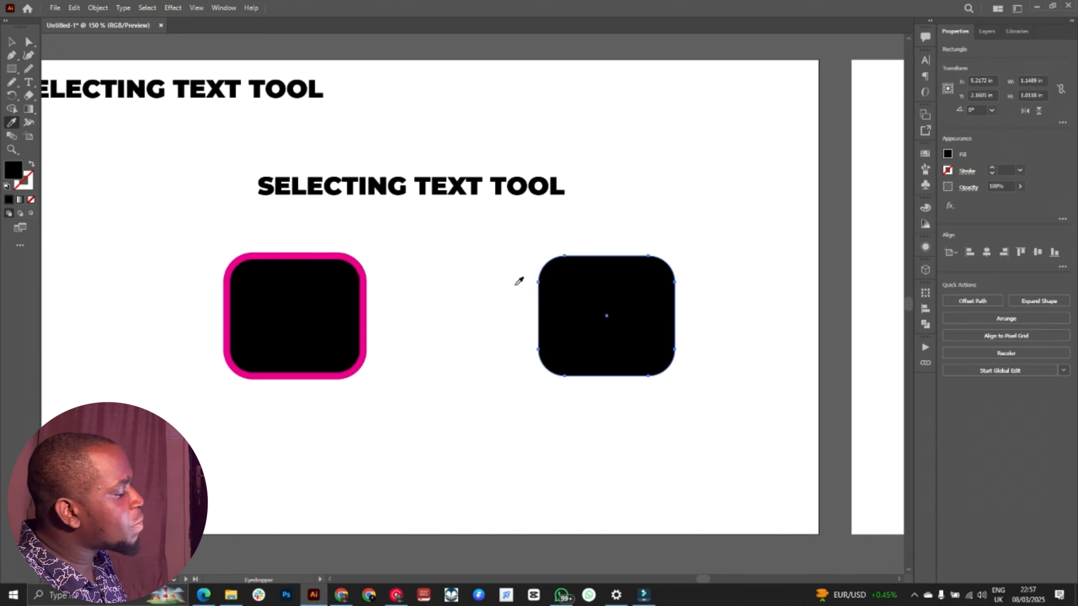